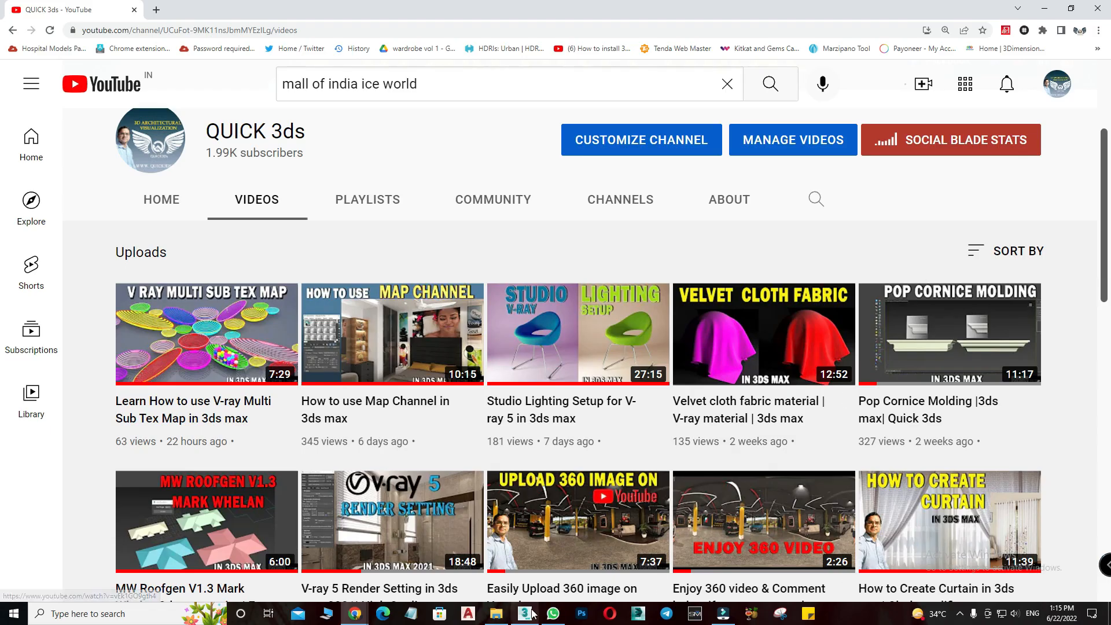
- Switch to the COMMERCIAL_15.max scene in 3ds Max and show its streets in a shaded perspective view
mouse_move(540, 594)
click(543, 575)
right_click(679, 189)
click(679, 189)
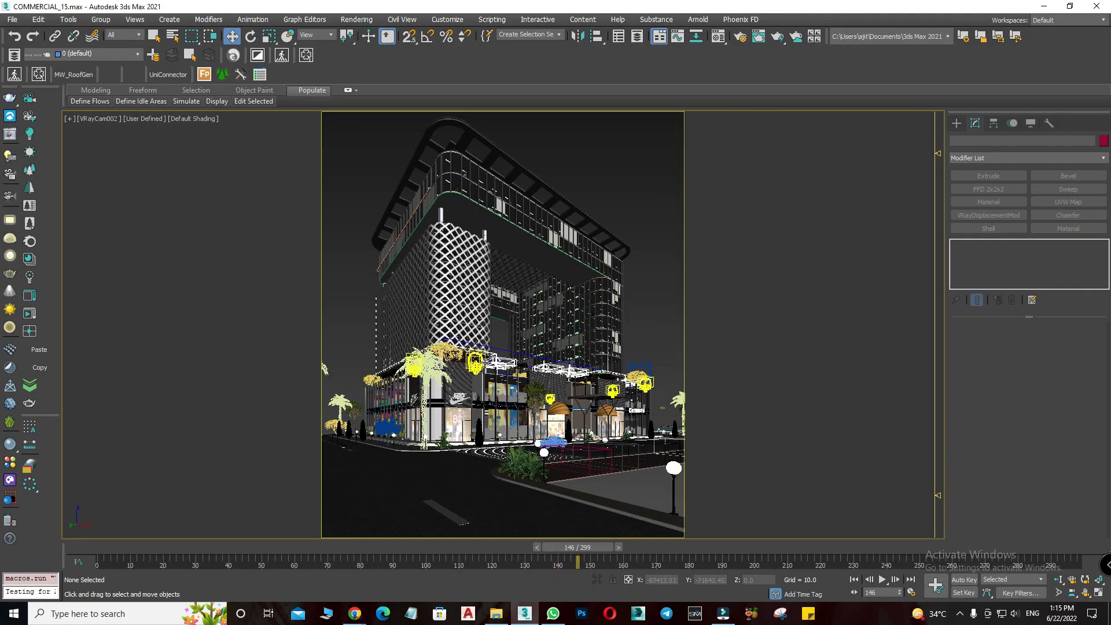
key(p)
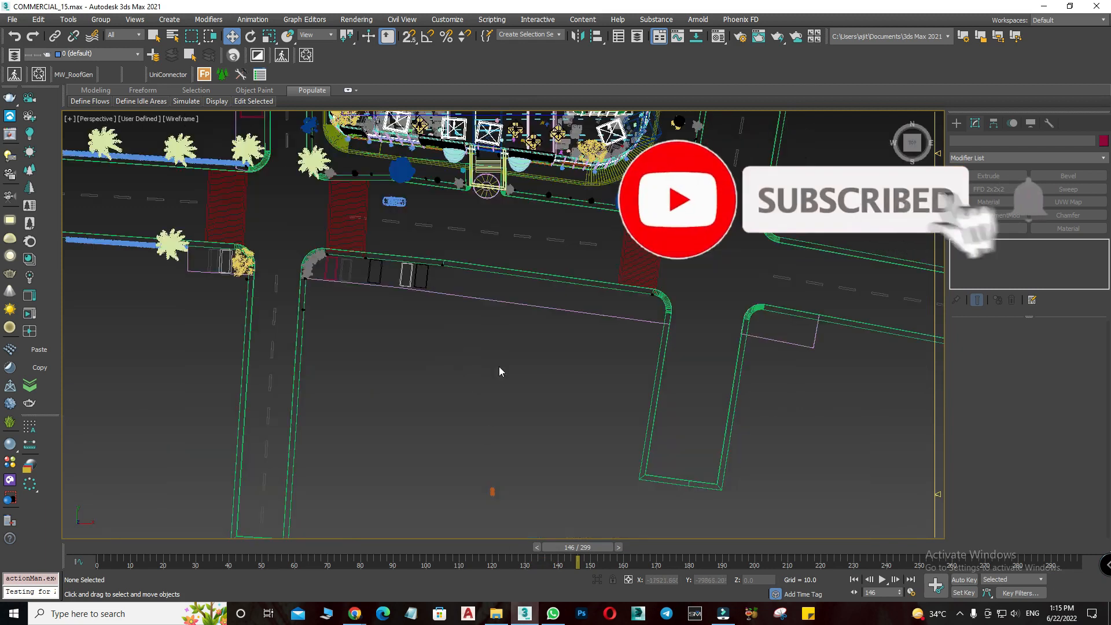
right_click(487, 292)
click(502, 297)
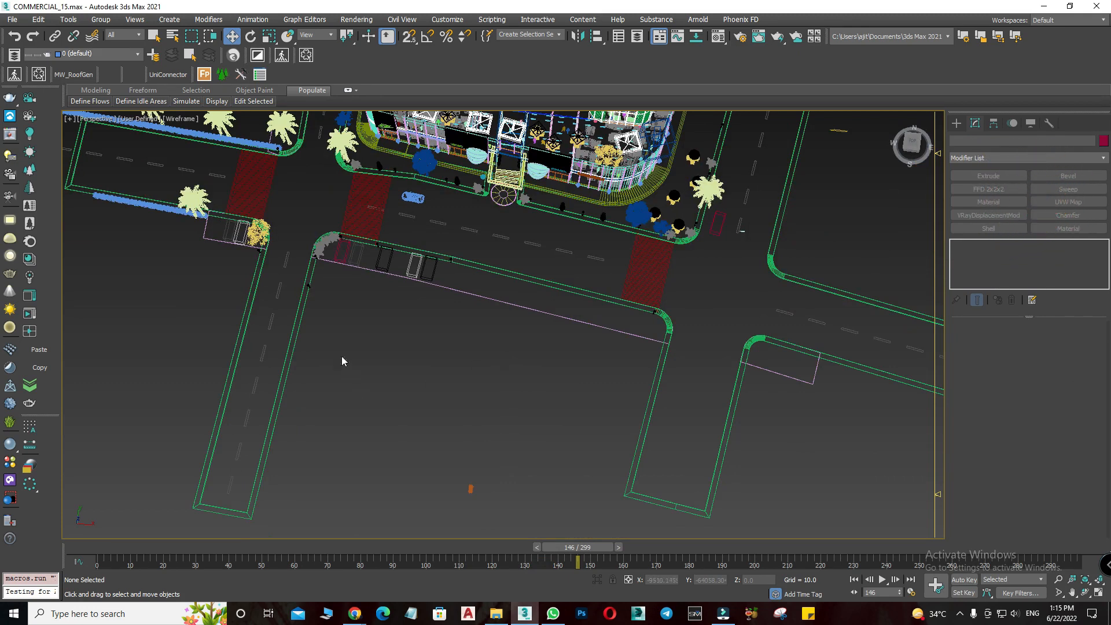
key(F3)
middle_drag(526, 244, 534, 255)
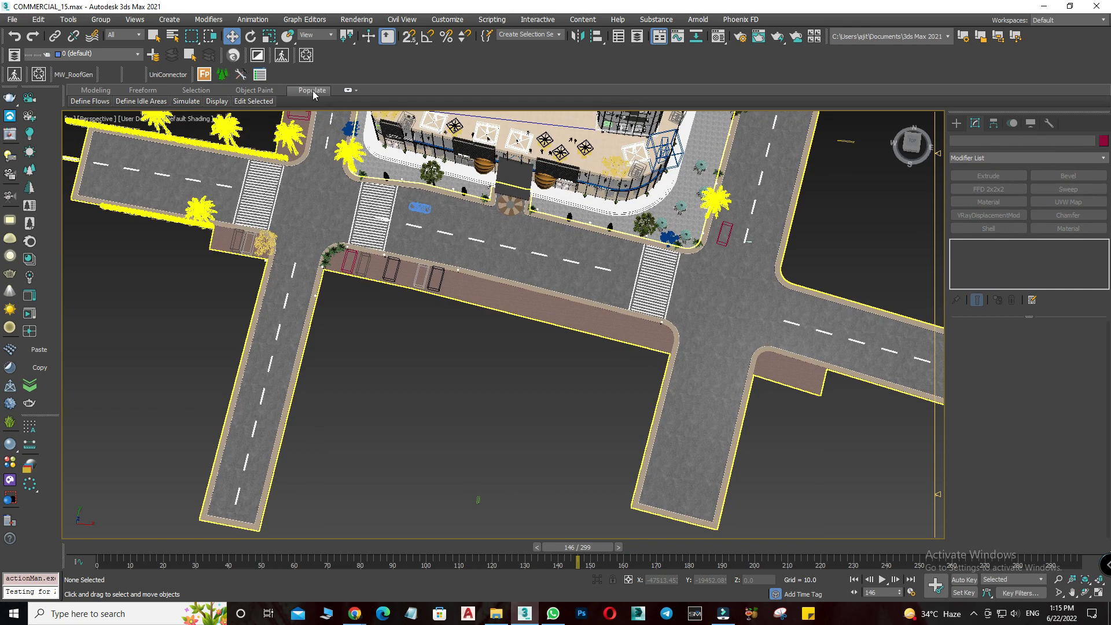
- Toggle the Ribbon off and back on
right_click(443, 63)
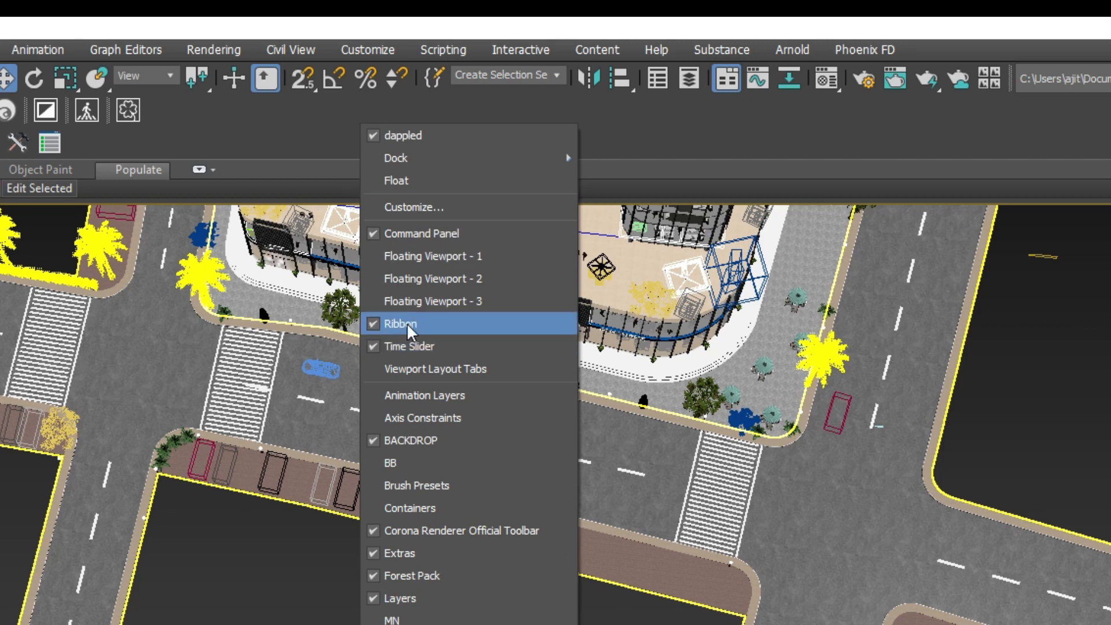
click(375, 322)
right_click(322, 120)
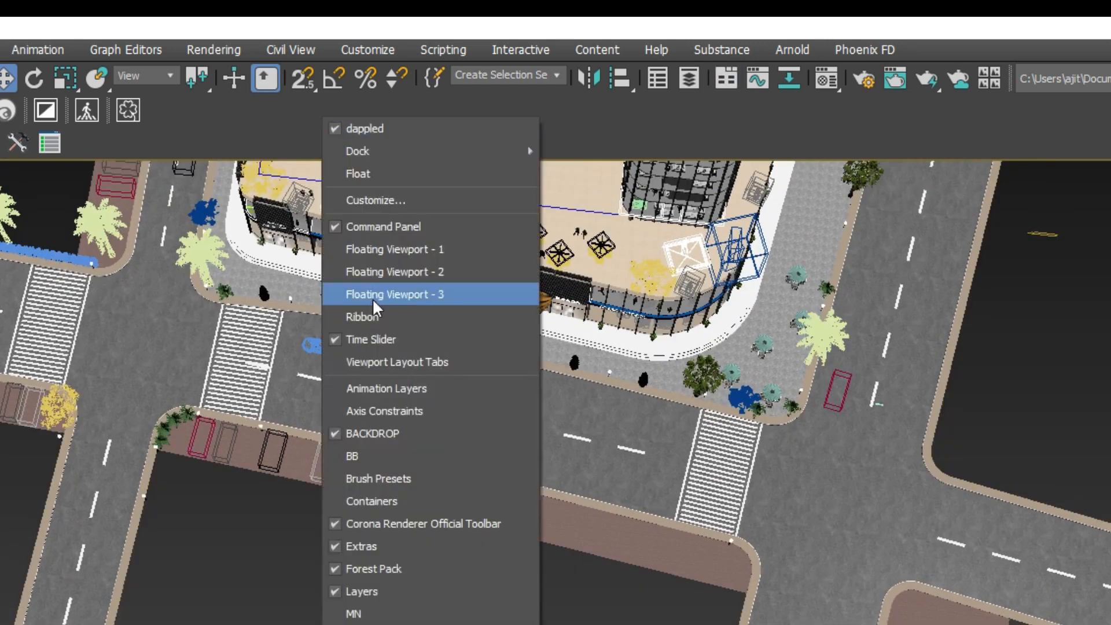
click(337, 317)
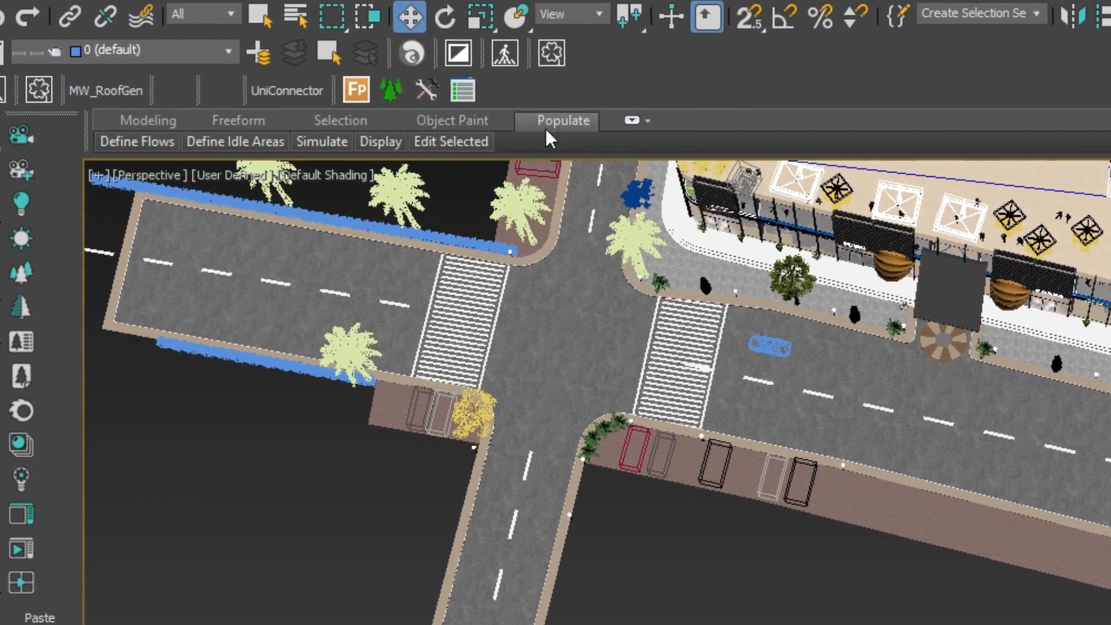
- Examine the Populate options for flows, idle areas, simulation, display and editing selected people
mouse_move(116, 143)
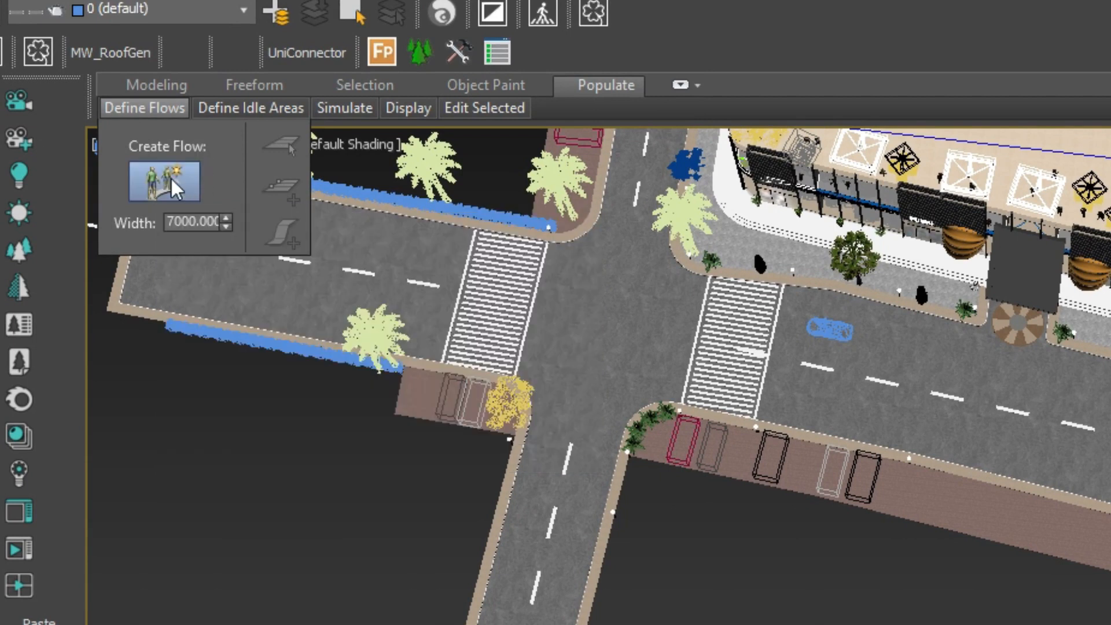
mouse_move(249, 105)
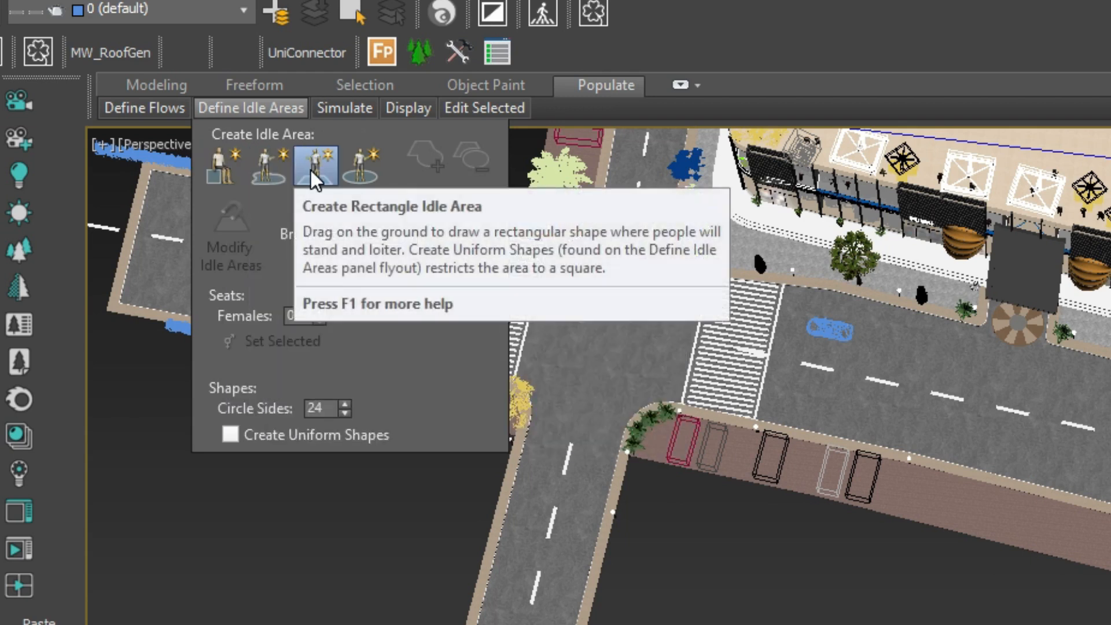
mouse_move(349, 112)
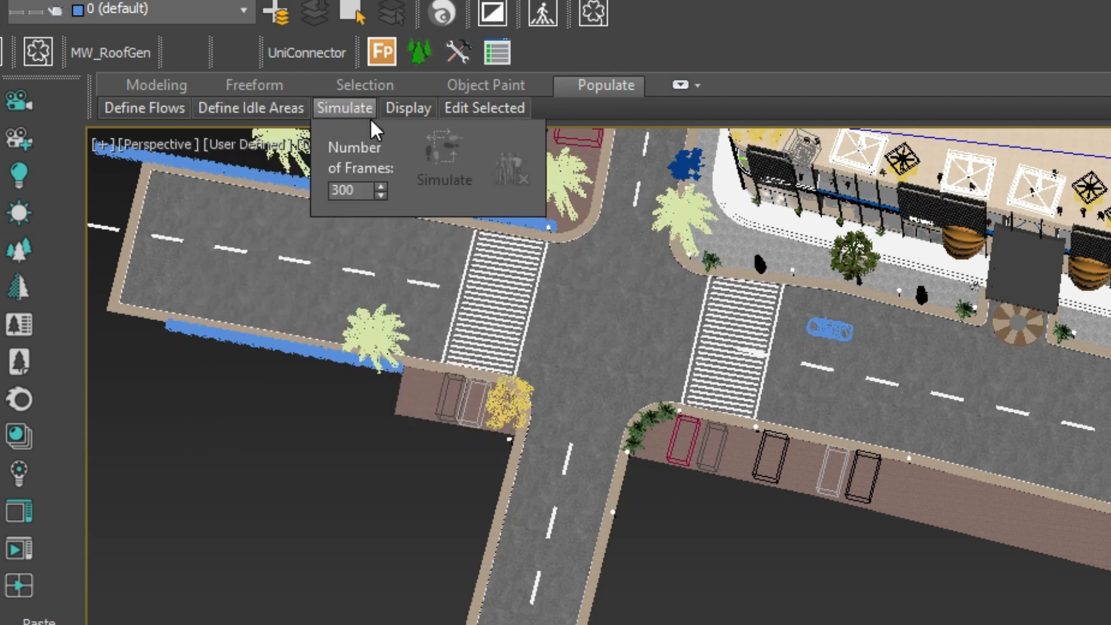
mouse_move(416, 106)
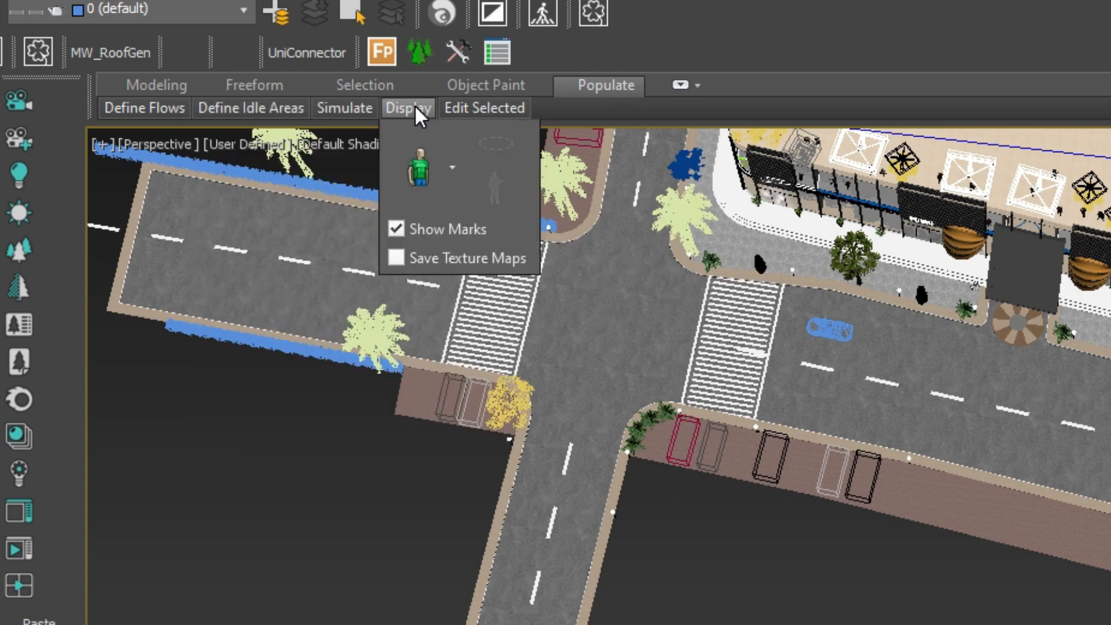
mouse_move(485, 110)
click(796, 51)
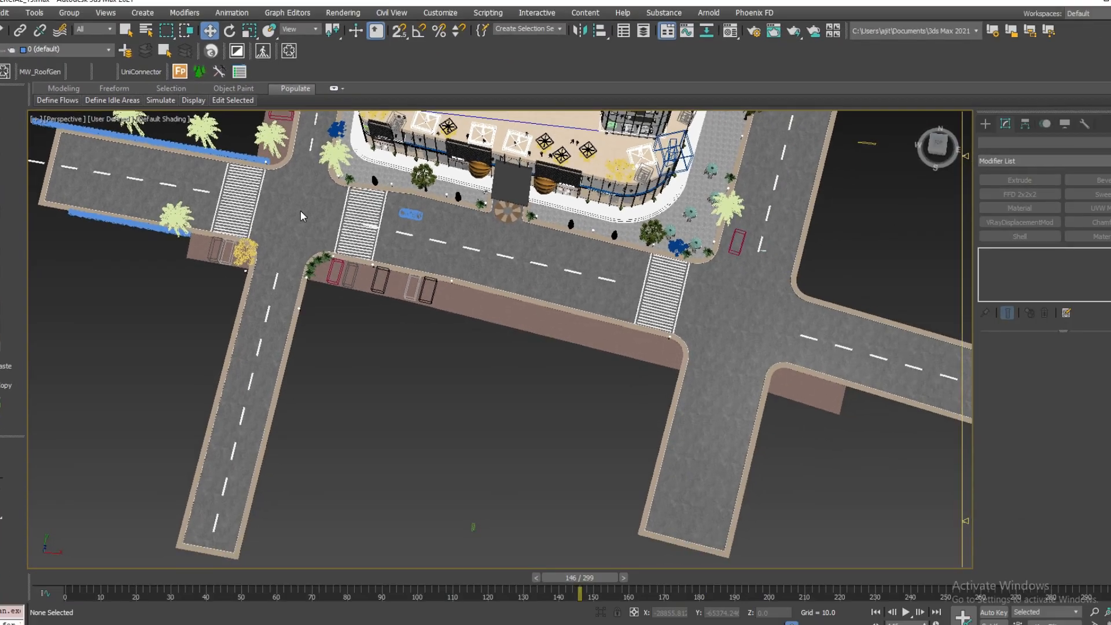
- Isolate the road group, show it in the top view and clear the selection
click(301, 216)
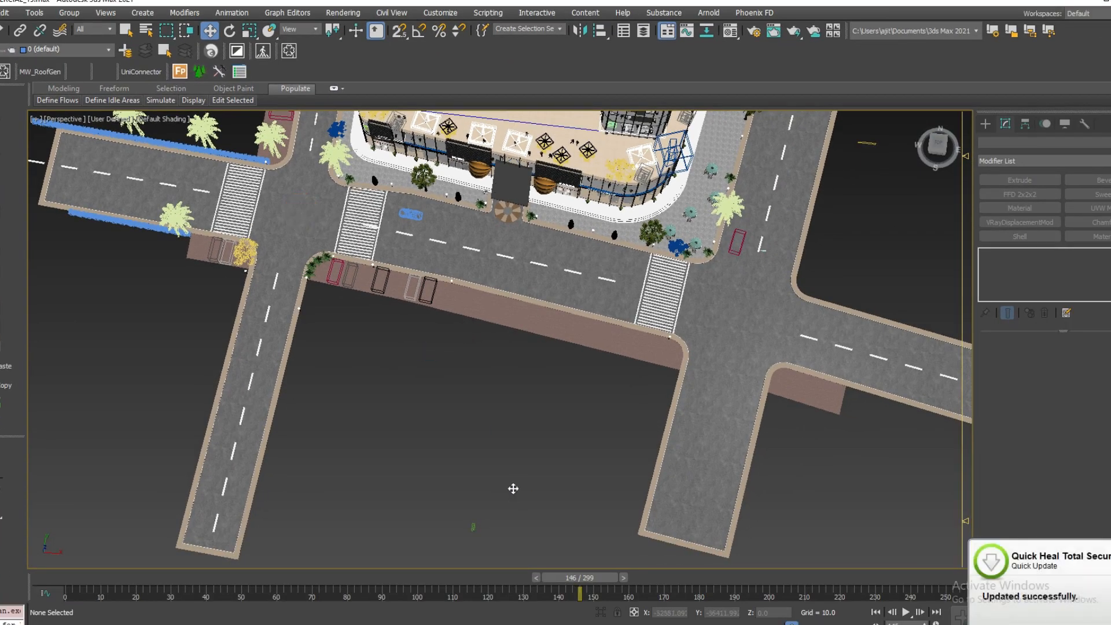
middle_drag(424, 319, 420, 326)
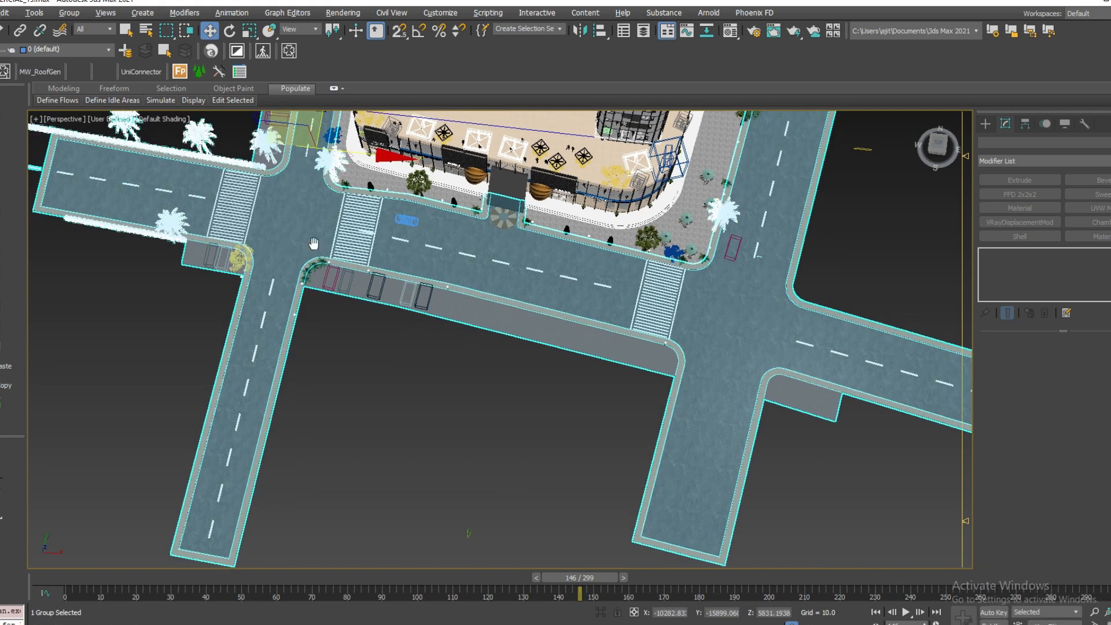
key(t)
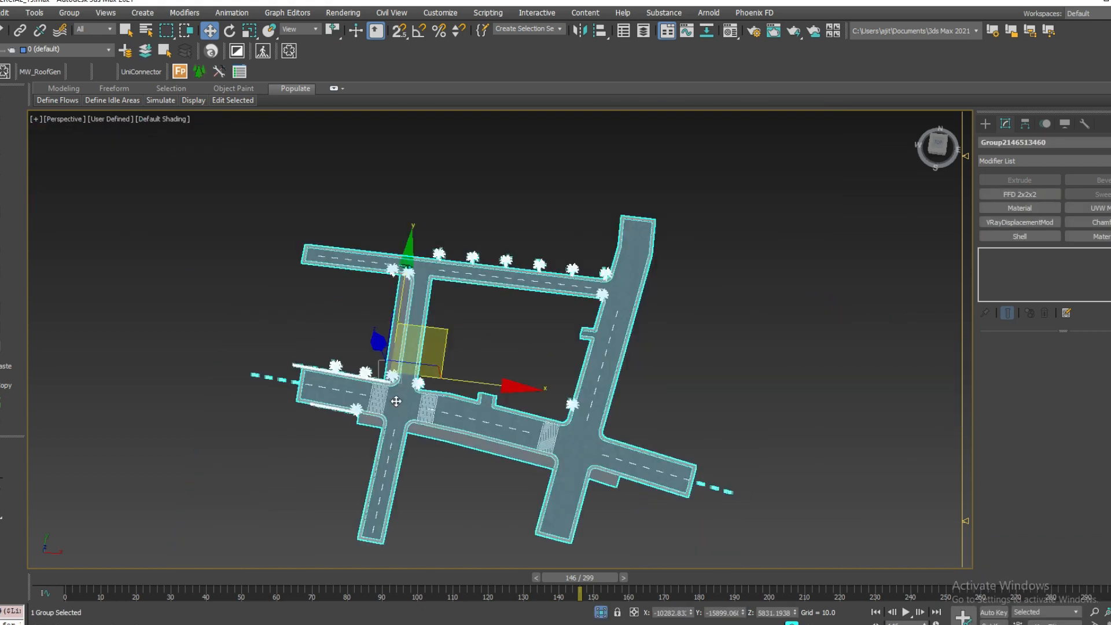
click(695, 331)
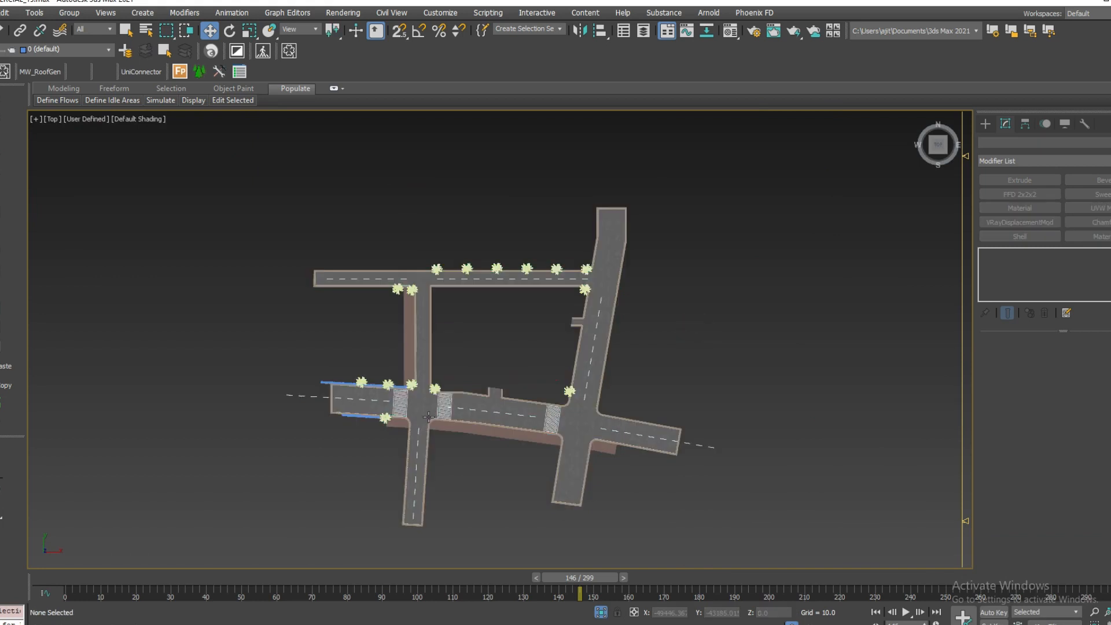
scroll(499, 528, up, 2)
middle_drag(499, 524, 436, 419)
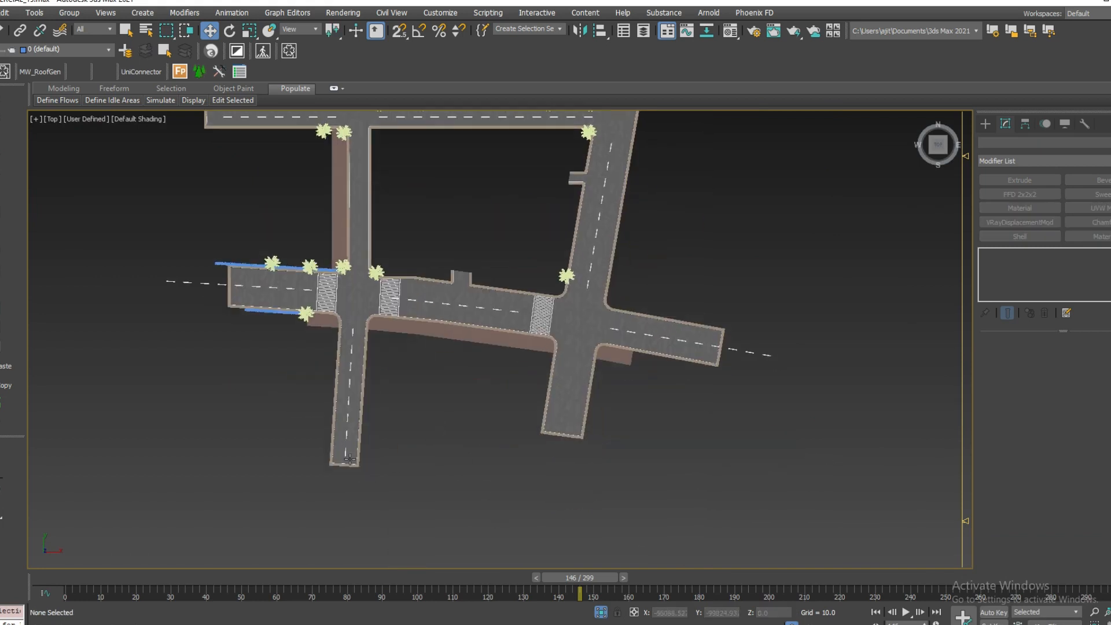
scroll(392, 370, up, 2)
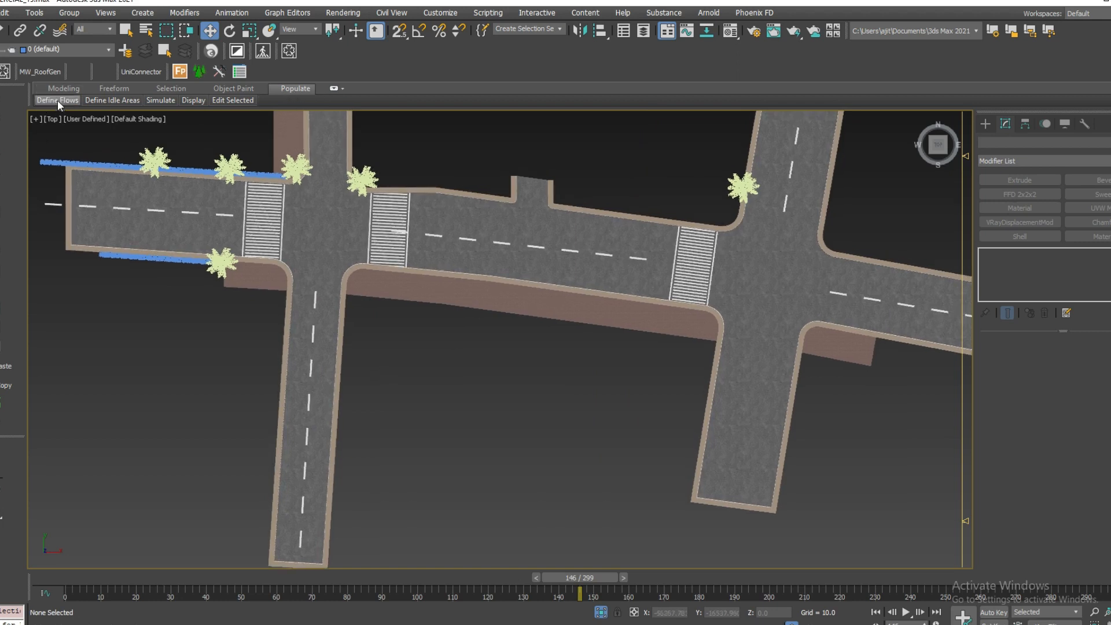
- Start a 7000-wide Populate flow at the southern end of the western side road and draw it north to the first junction
mouse_move(57, 100)
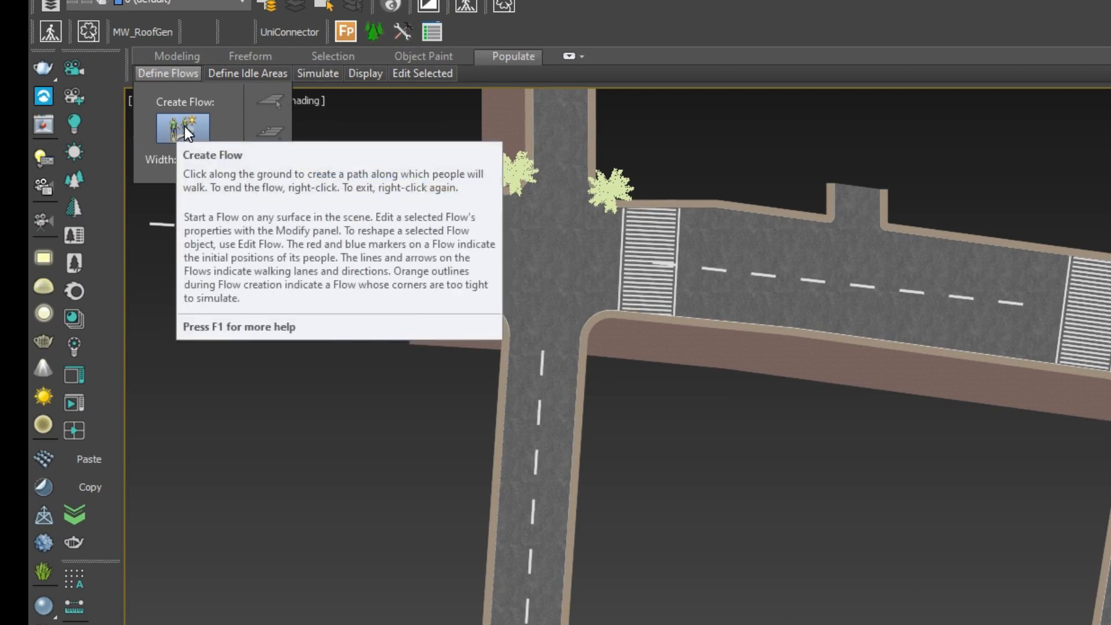
click(185, 133)
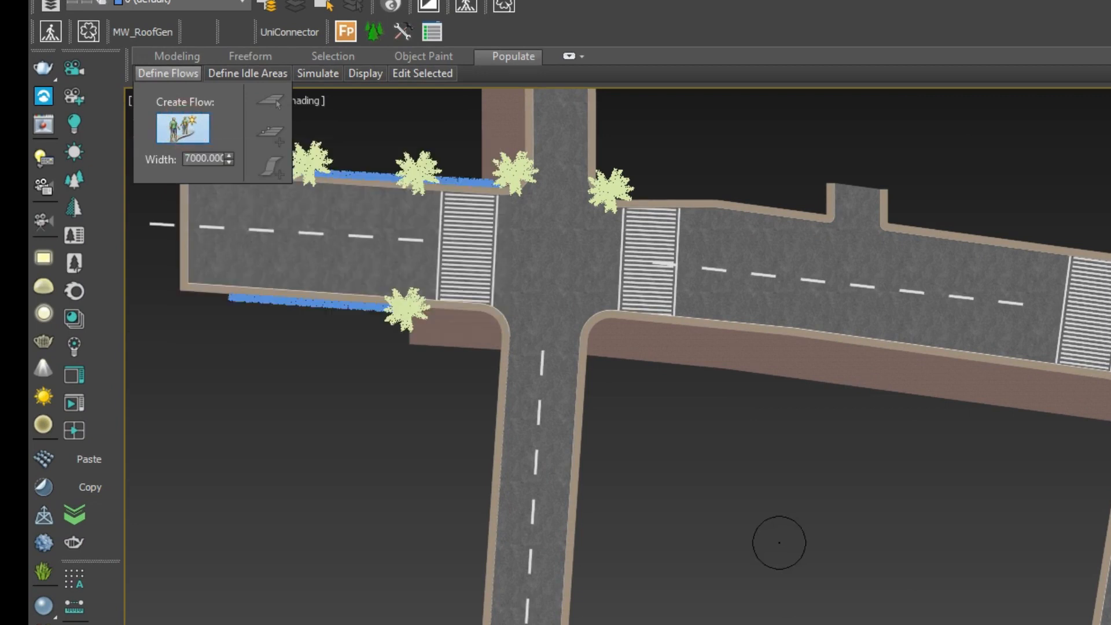
middle_drag(672, 595, 668, 486)
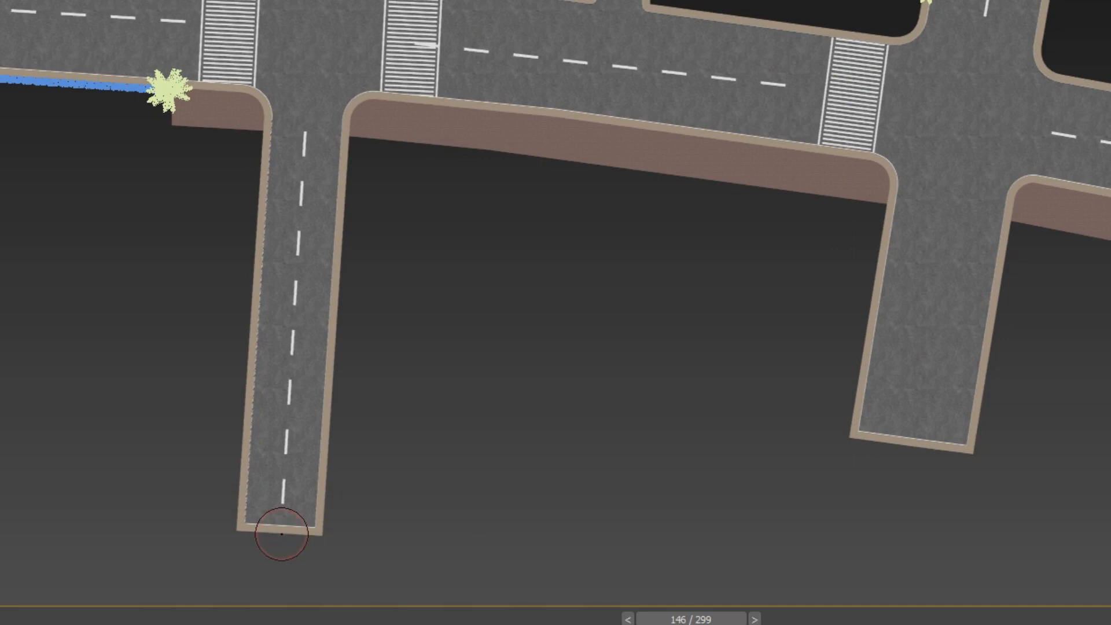
drag(282, 534, 288, 440)
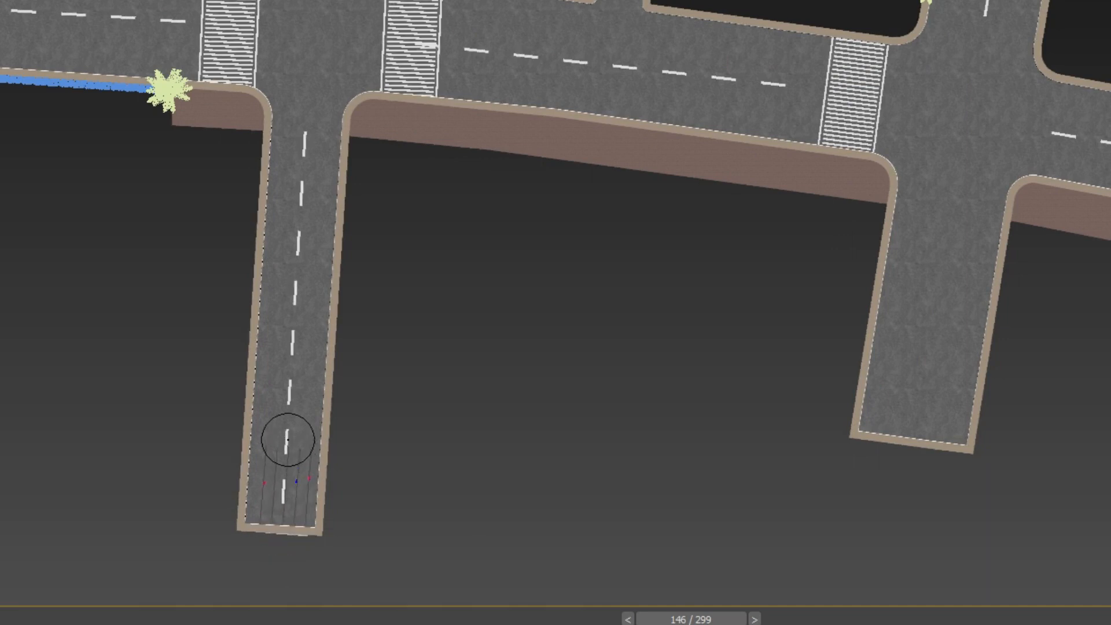
scroll(280, 493, up, 4)
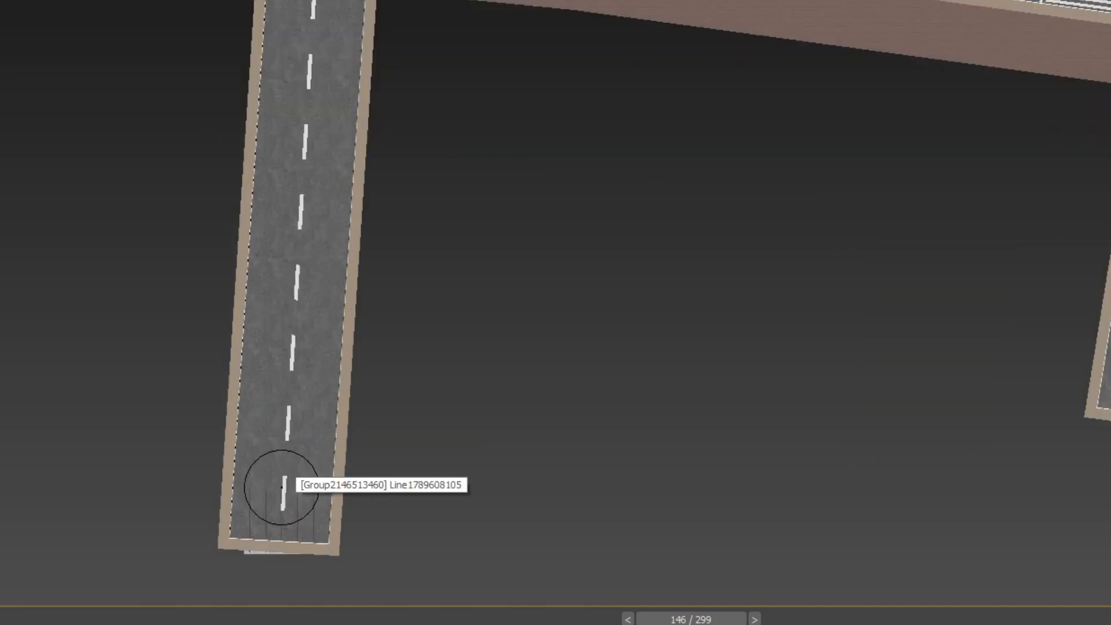
mouse_move(281, 486)
mouse_down()
mouse_move(309, 234)
mouse_move(313, 0)
mouse_up()
key(F3)
scroll(308, 116, down, 4)
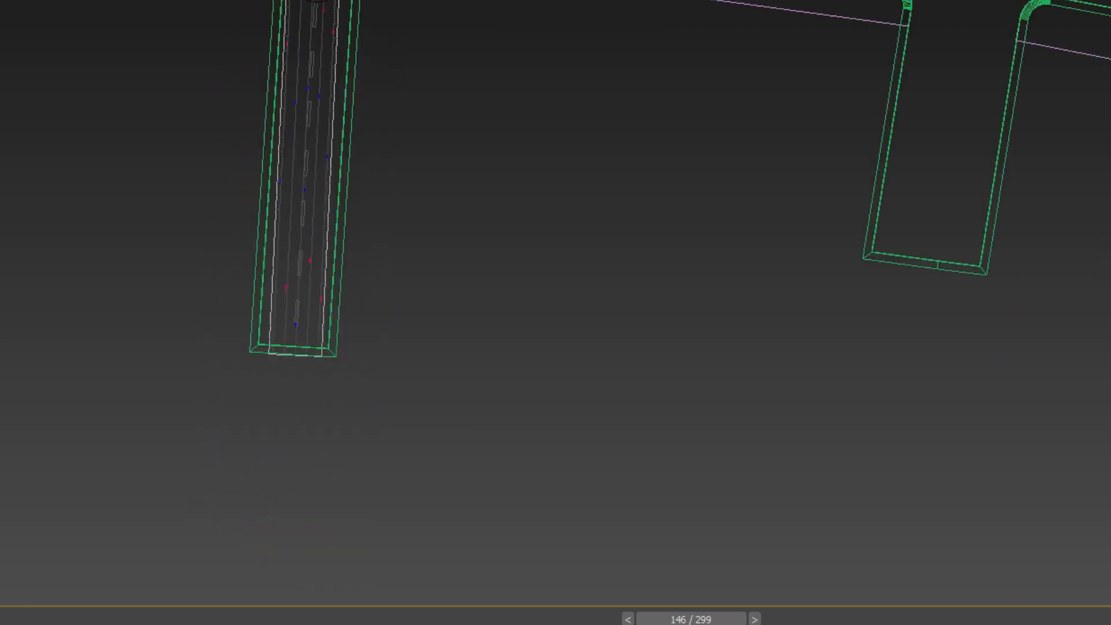
middle_drag(313, 1, 558, 324)
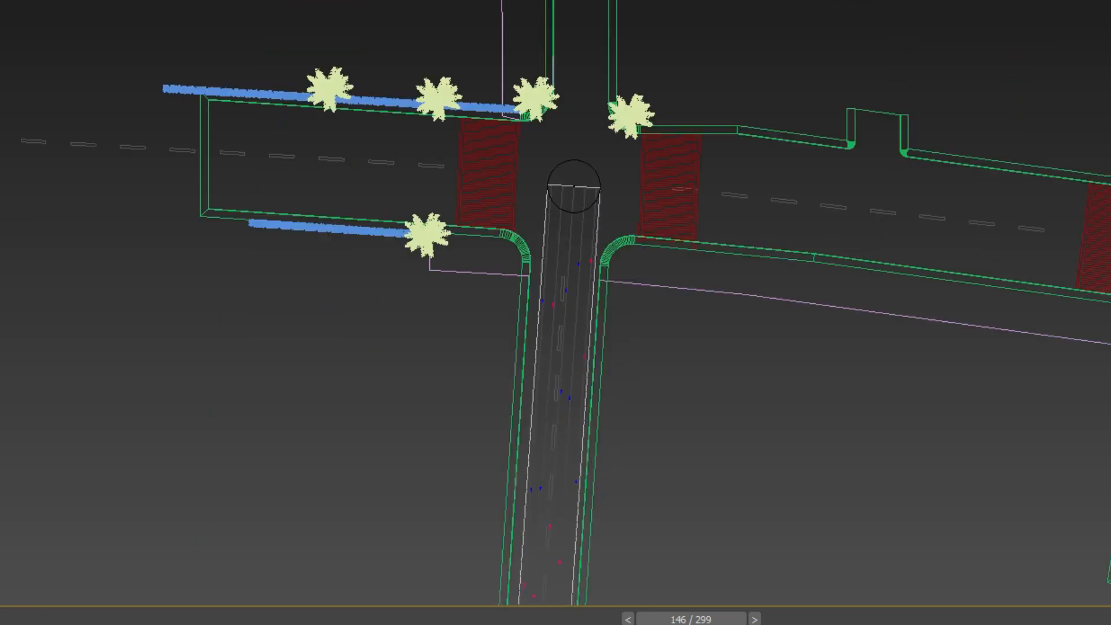
click(573, 186)
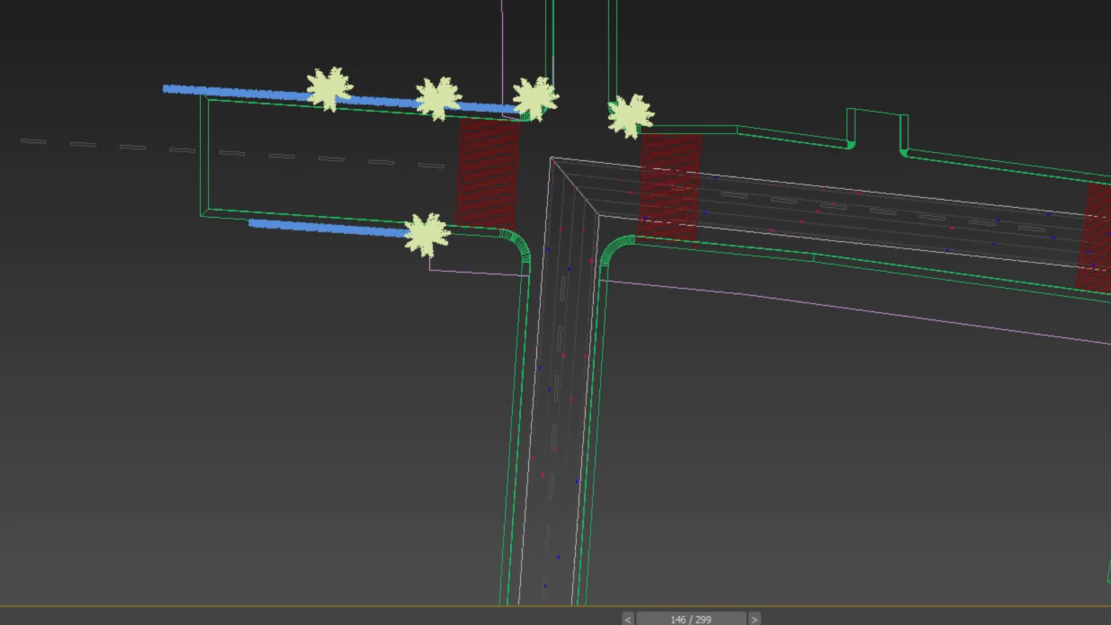
- Continue the flow across both crosswalks to the eastern junction, extend it to the northern end of the eastern road and finish it
key(i)
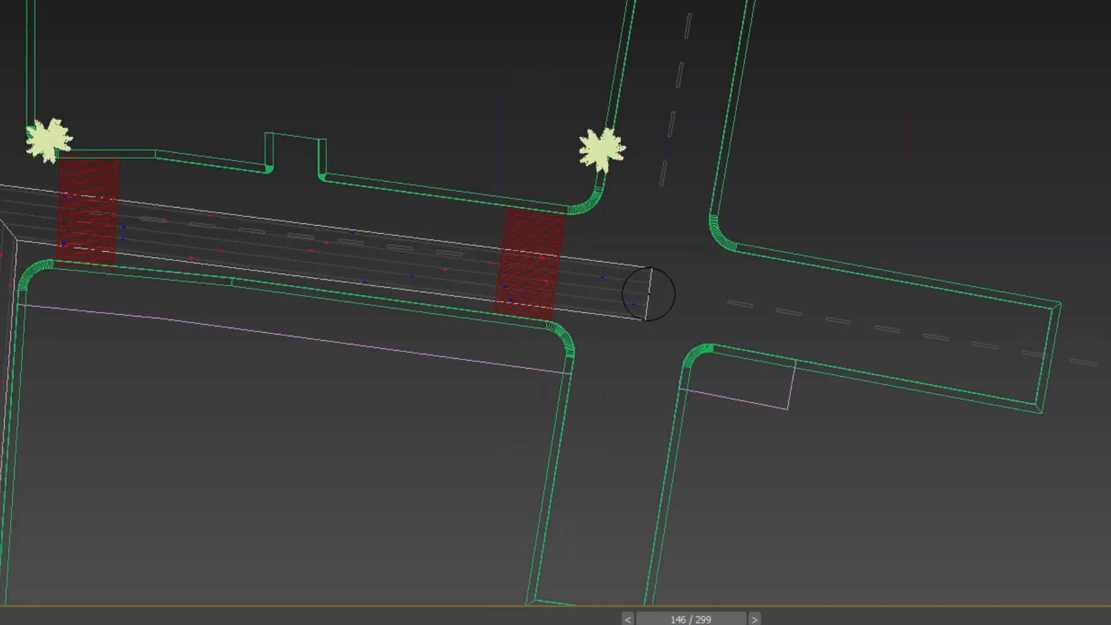
click(648, 294)
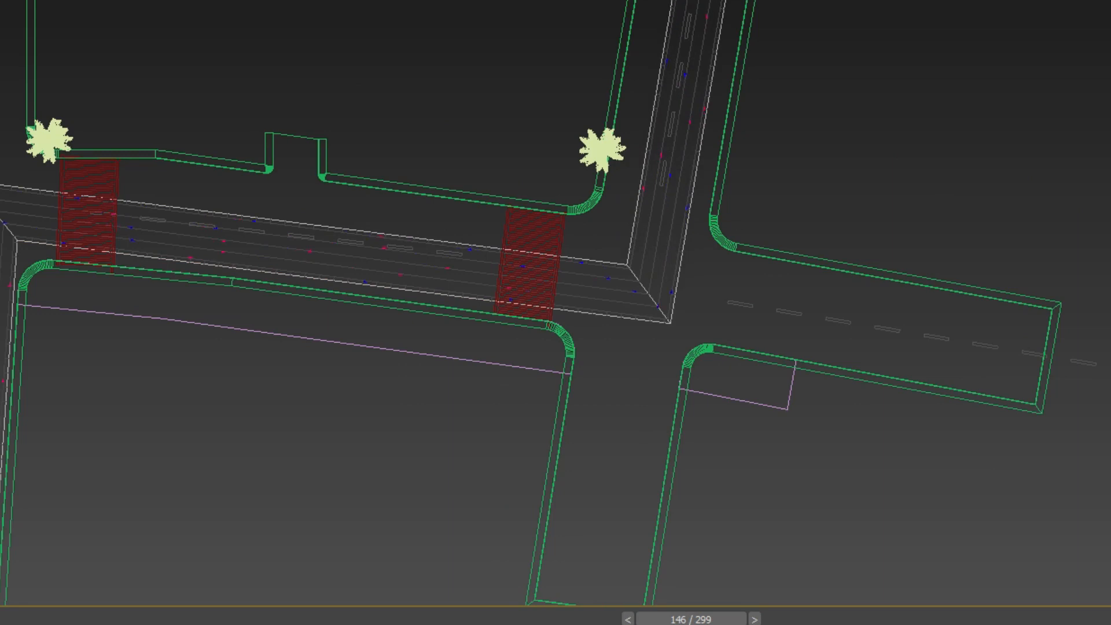
key(i)
scroll(602, 87, down, 2)
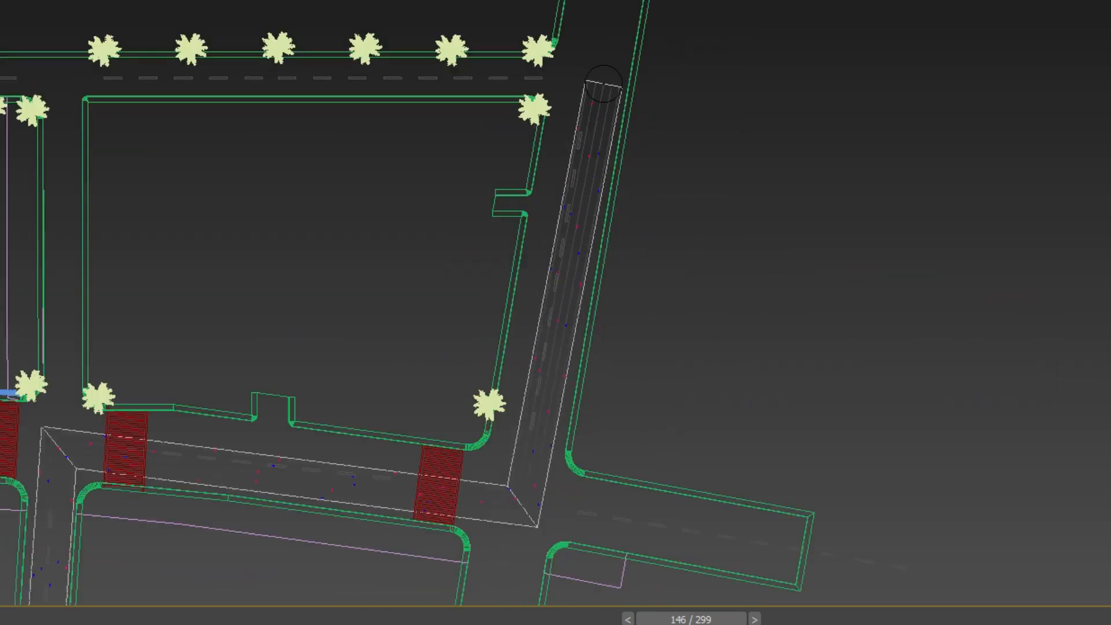
key(i)
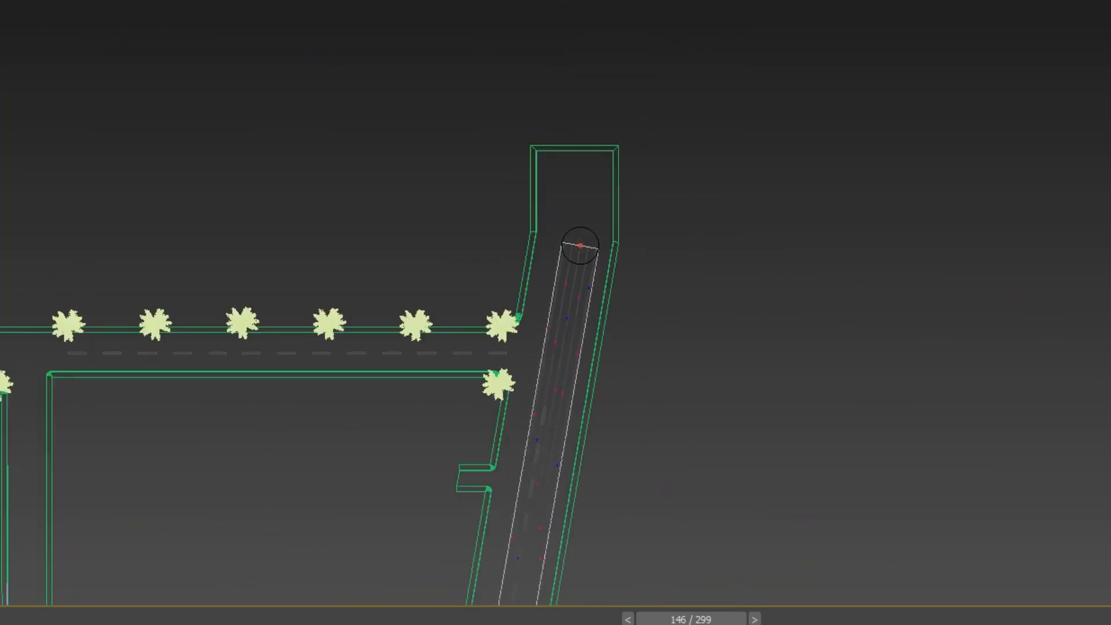
click(581, 152)
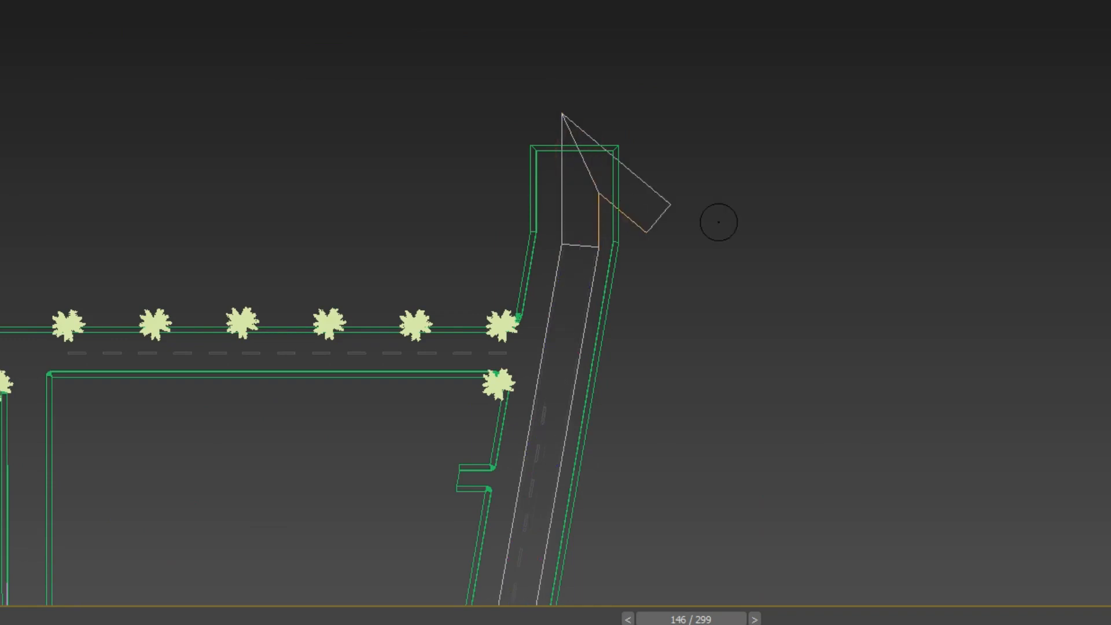
right_click(724, 221)
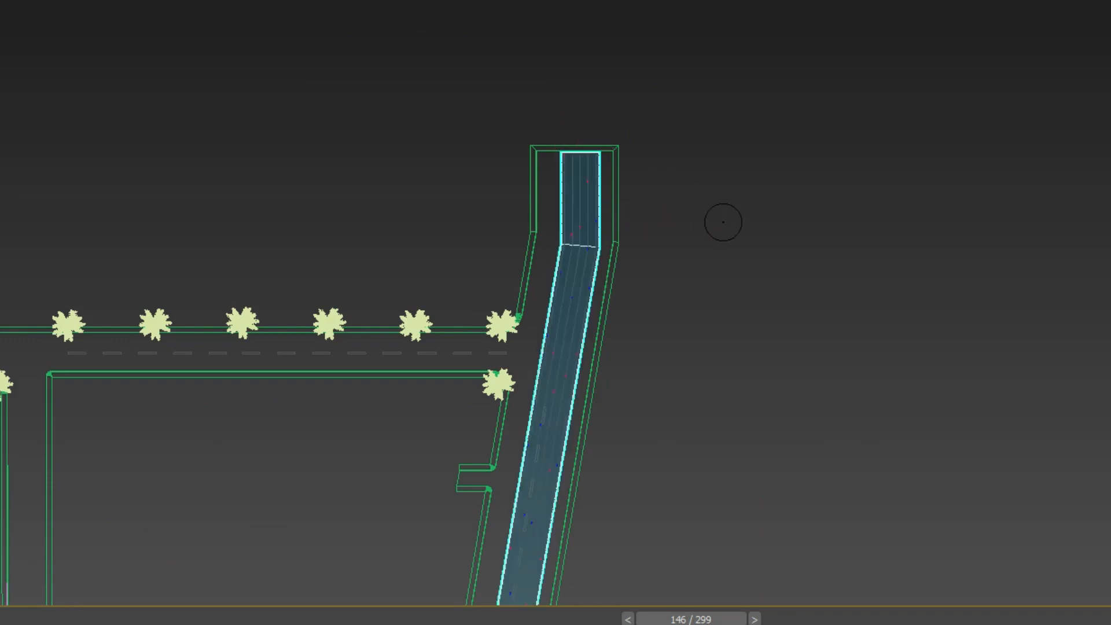
scroll(724, 222, down, 3)
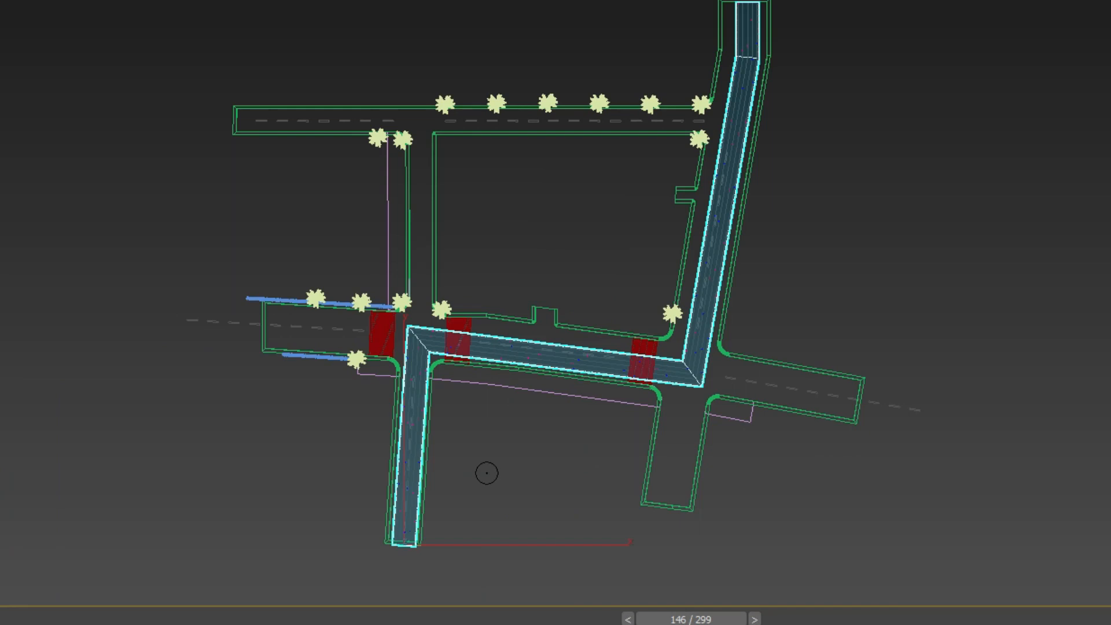
middle_drag(489, 471, 509, 385)
key(w)
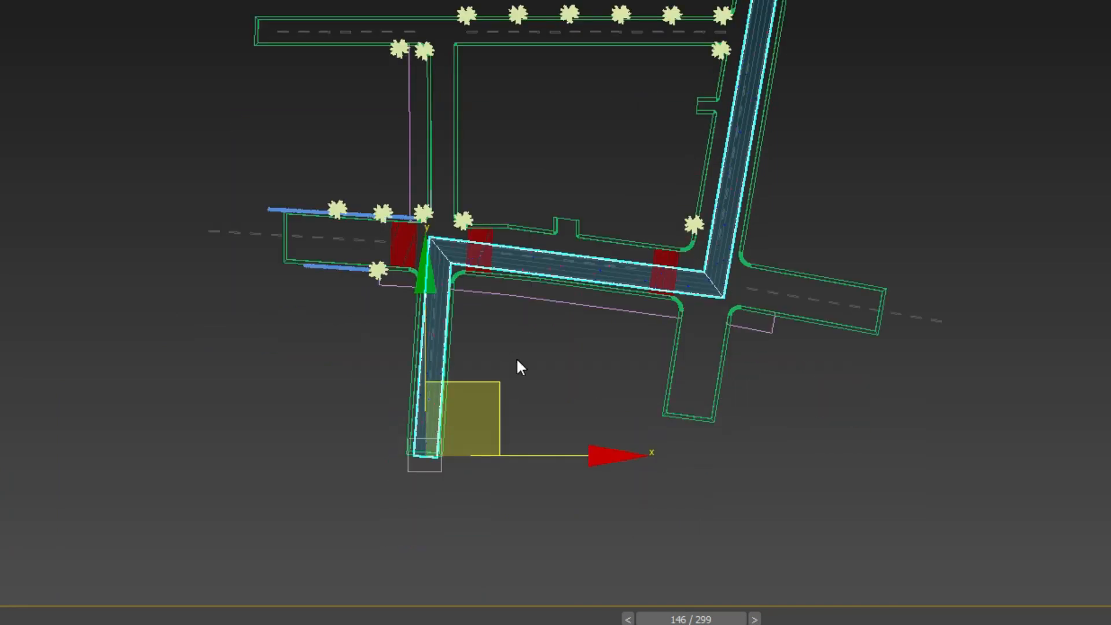
scroll(425, 342, up, 3)
middle_drag(639, 405, 575, 392)
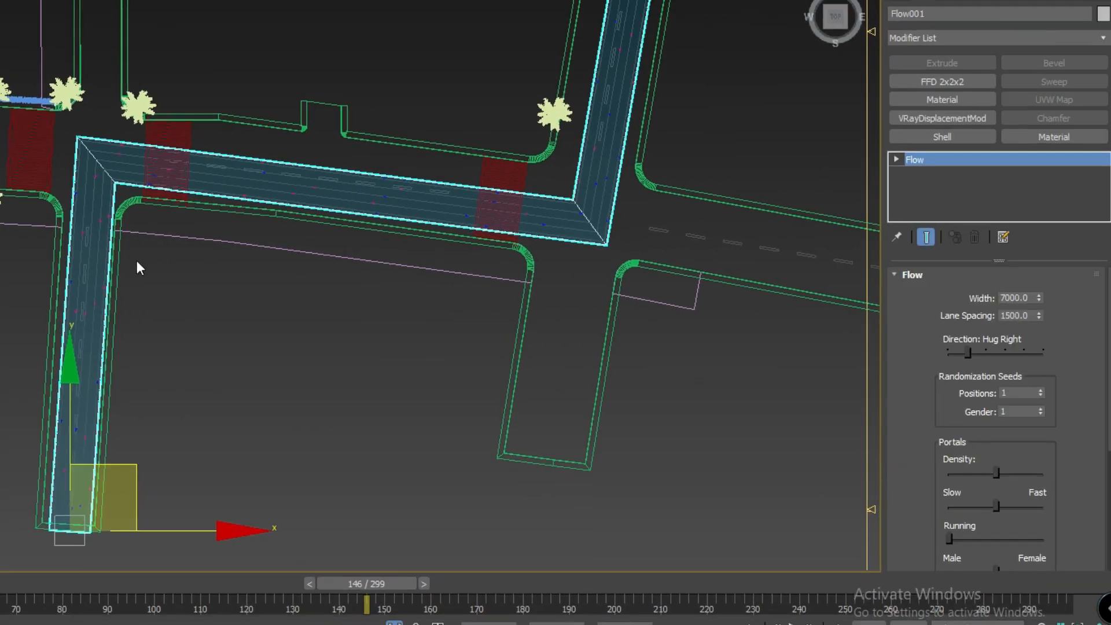
- Widen the flow to 8050 and display the top view shaded to compare it with the road edges
scroll(136, 265, up, 3)
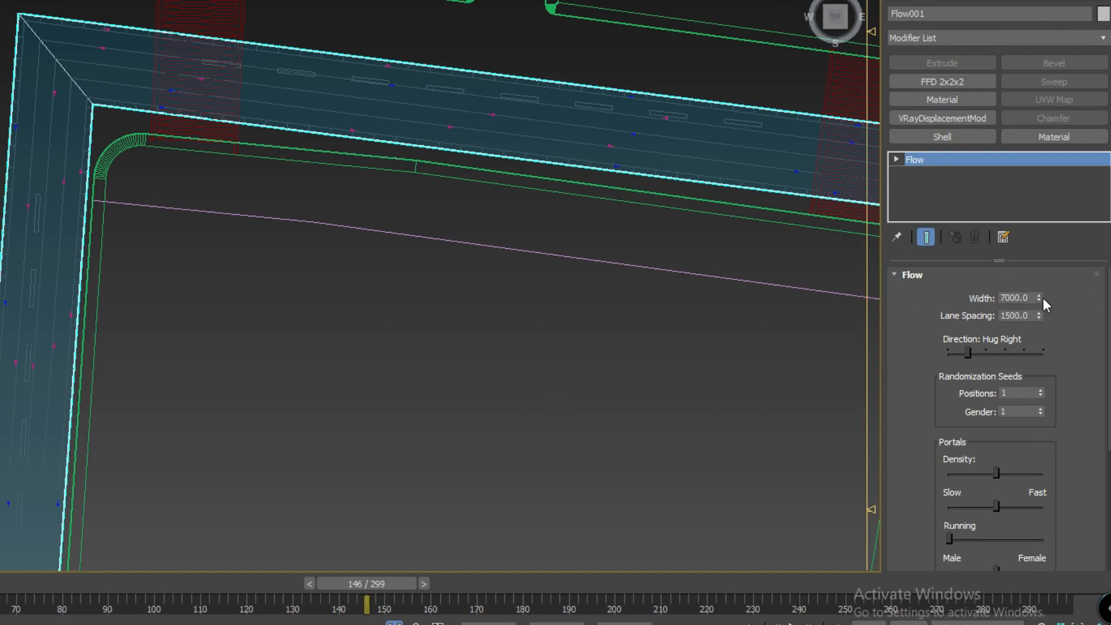
drag(1038, 296, 1037, 282)
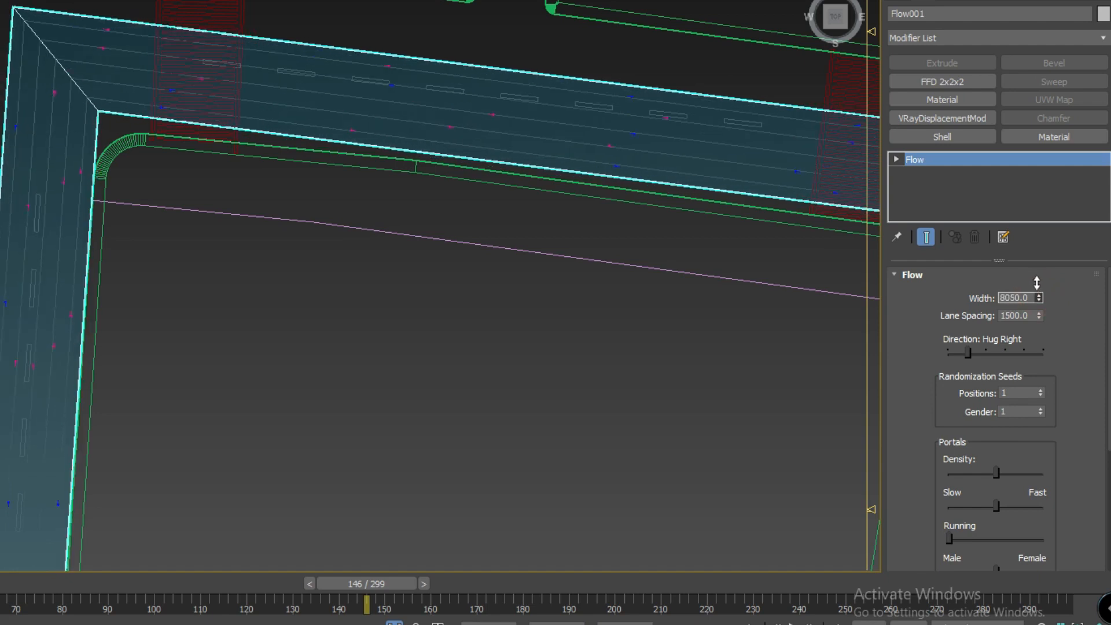
scroll(397, 336, down, 4)
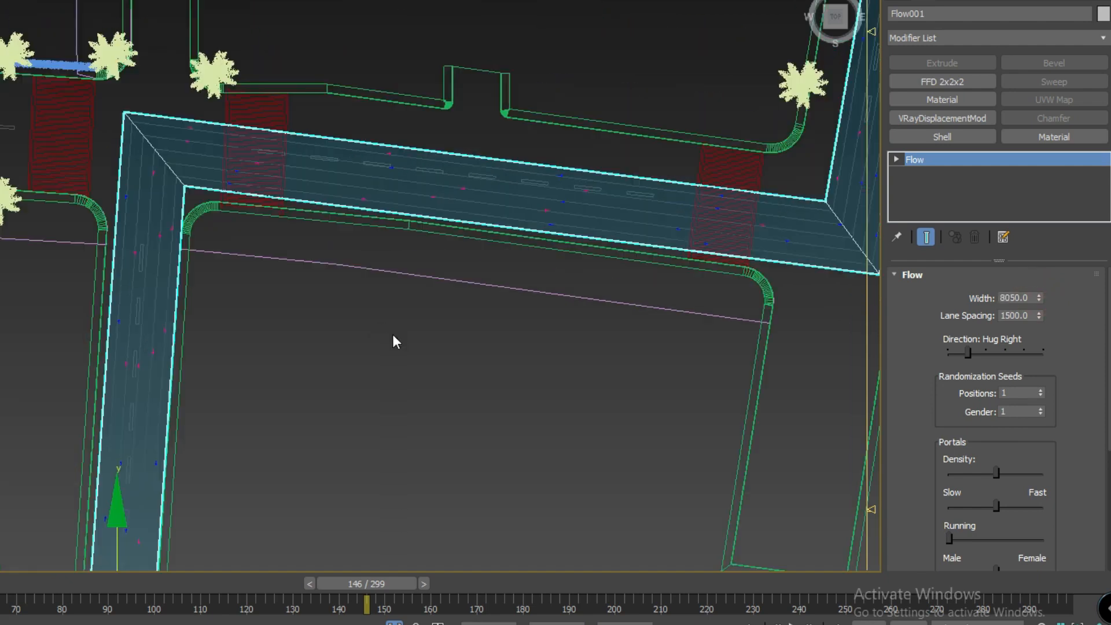
middle_drag(432, 370, 328, 360)
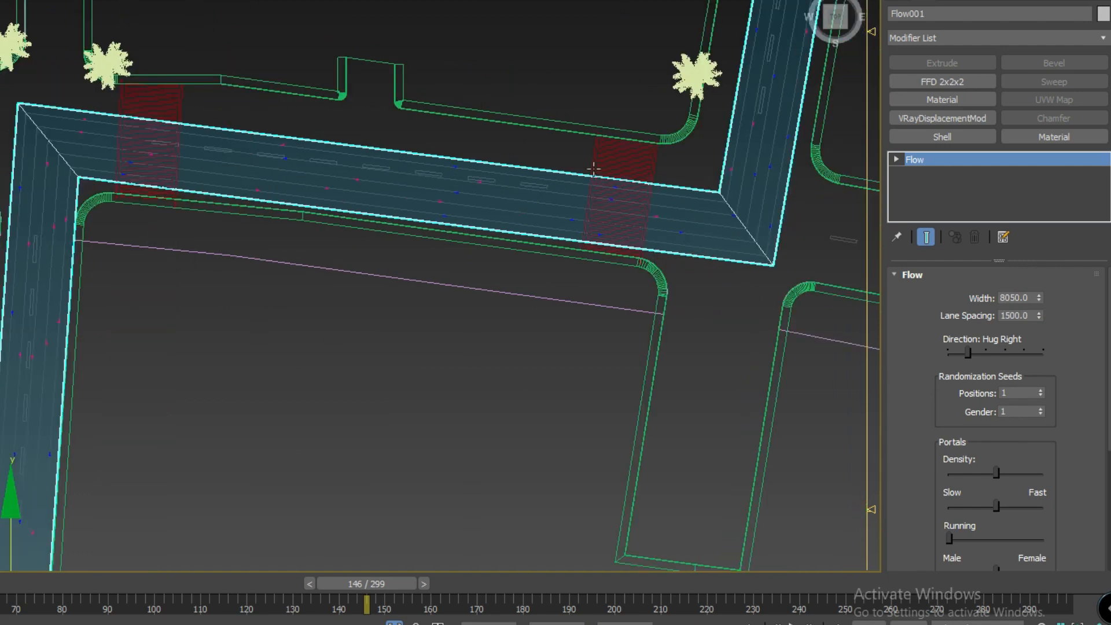
key(F3)
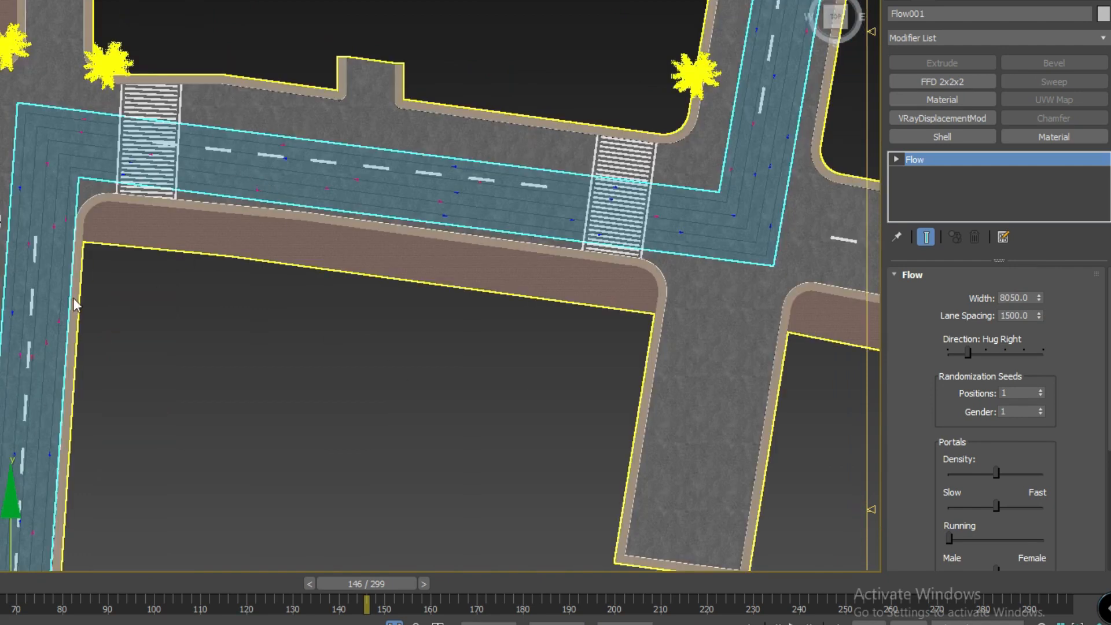
middle_drag(130, 426, 114, 415)
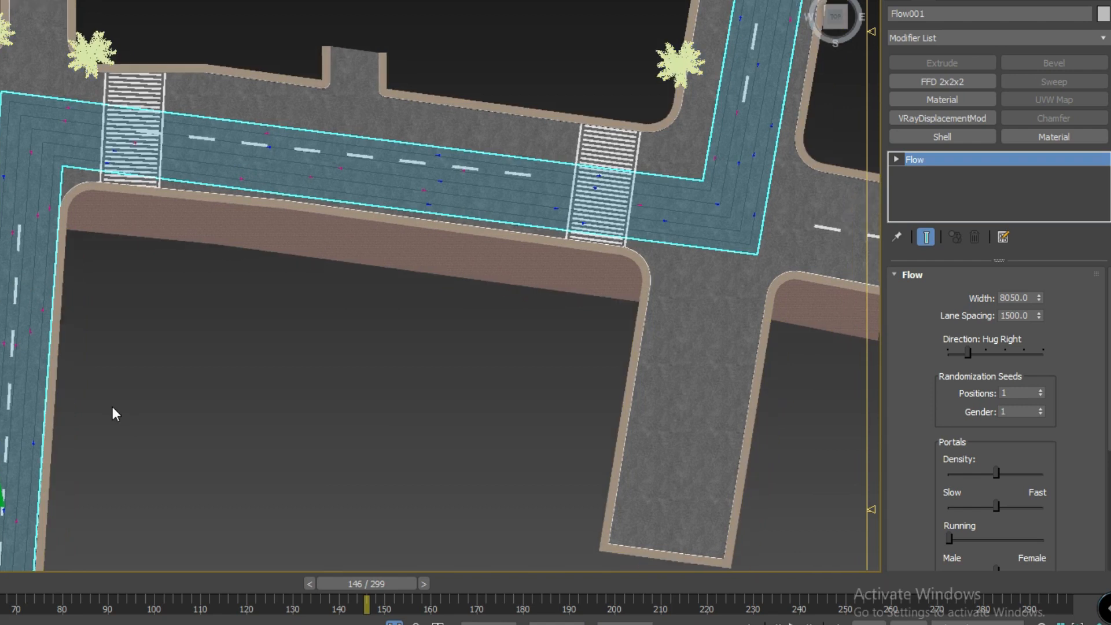
- Widen the flow to 8855 so it fills the western side road between the kerbs
scroll(114, 415, down, 2)
middle_drag(232, 414, 207, 406)
click(381, 217)
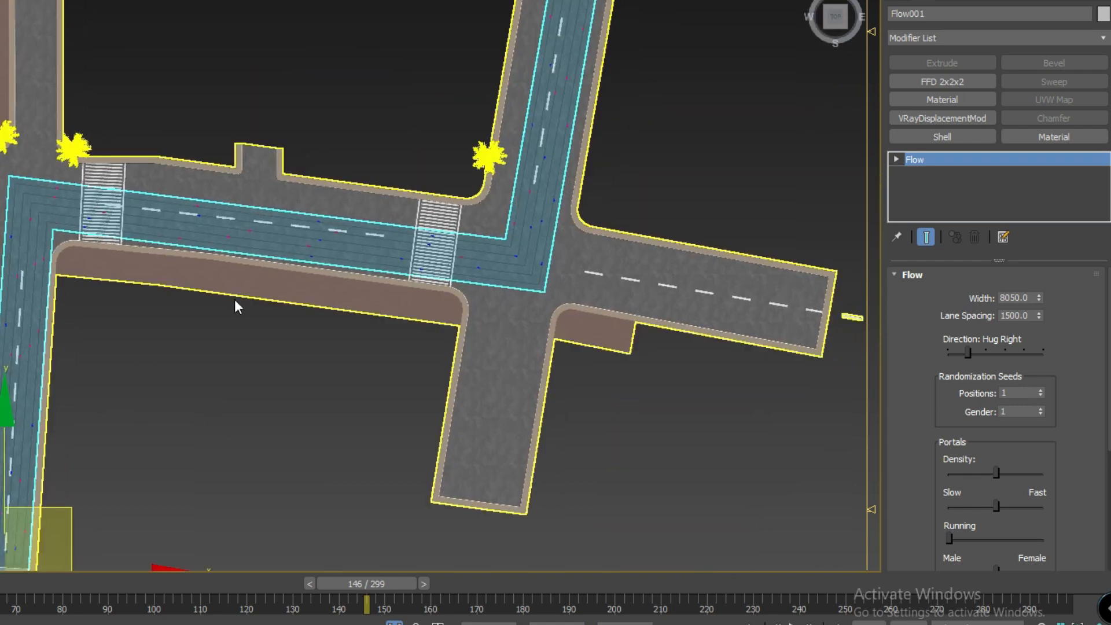
middle_drag(19, 510, 14, 467)
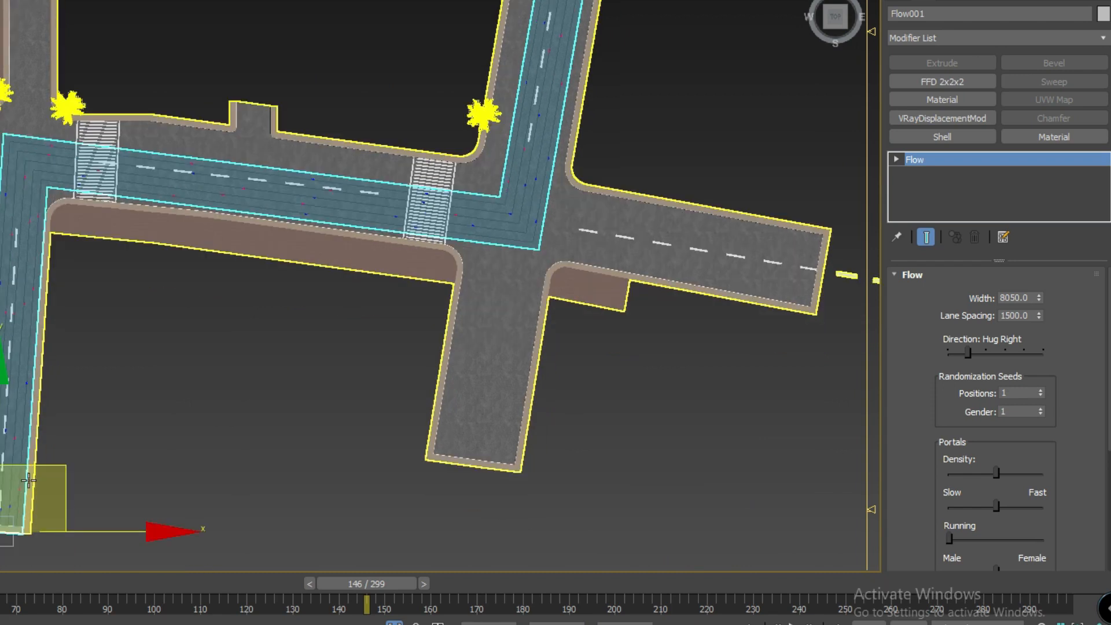
middle_drag(280, 281, 199, 443)
middle_drag(334, 431, 315, 446)
scroll(2, 464, up, 4)
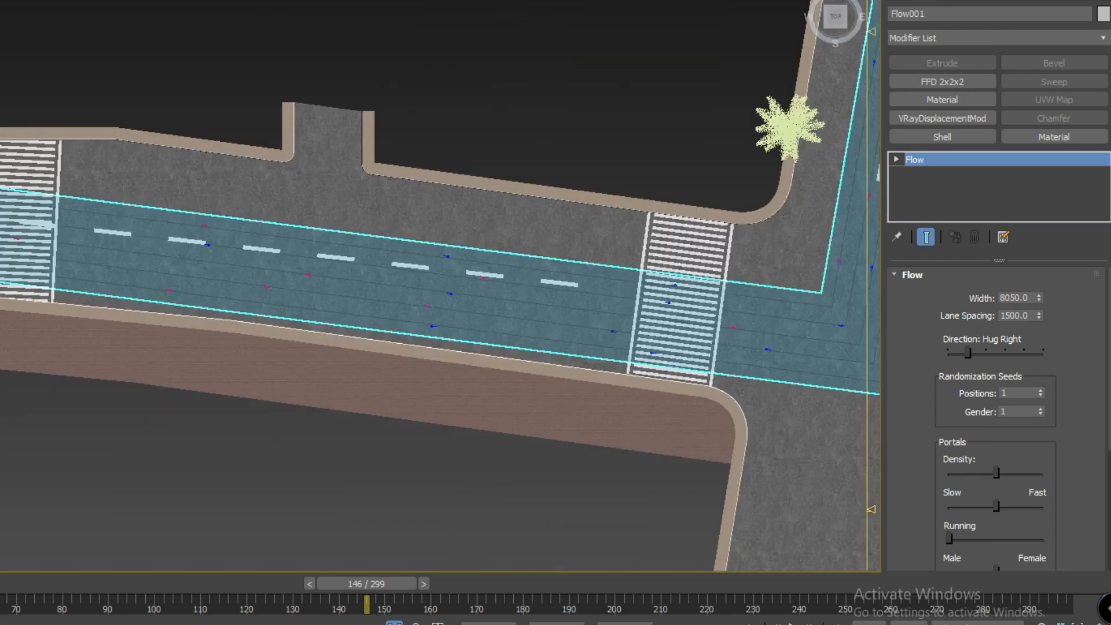
middle_drag(53, 444, 273, 438)
drag(1039, 295, 1039, 286)
middle_drag(218, 434, 257, 238)
scroll(256, 241, down, 2)
middle_drag(249, 426, 230, 378)
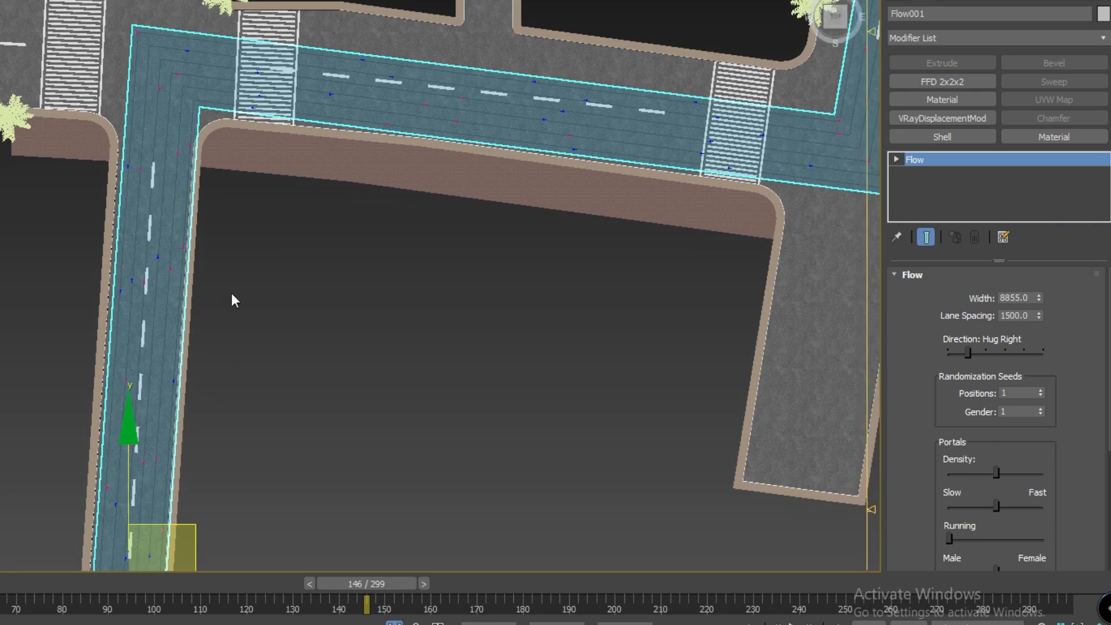
- Enter the flow's point level, return to wireframe display and shift the southern end point slightly west
click(896, 159)
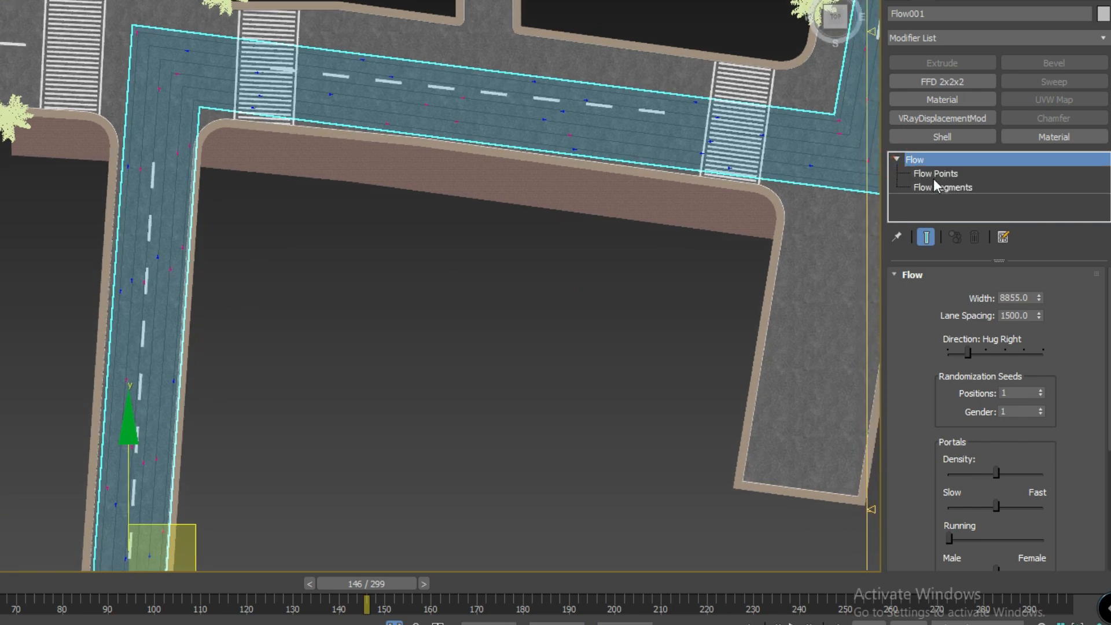
click(933, 175)
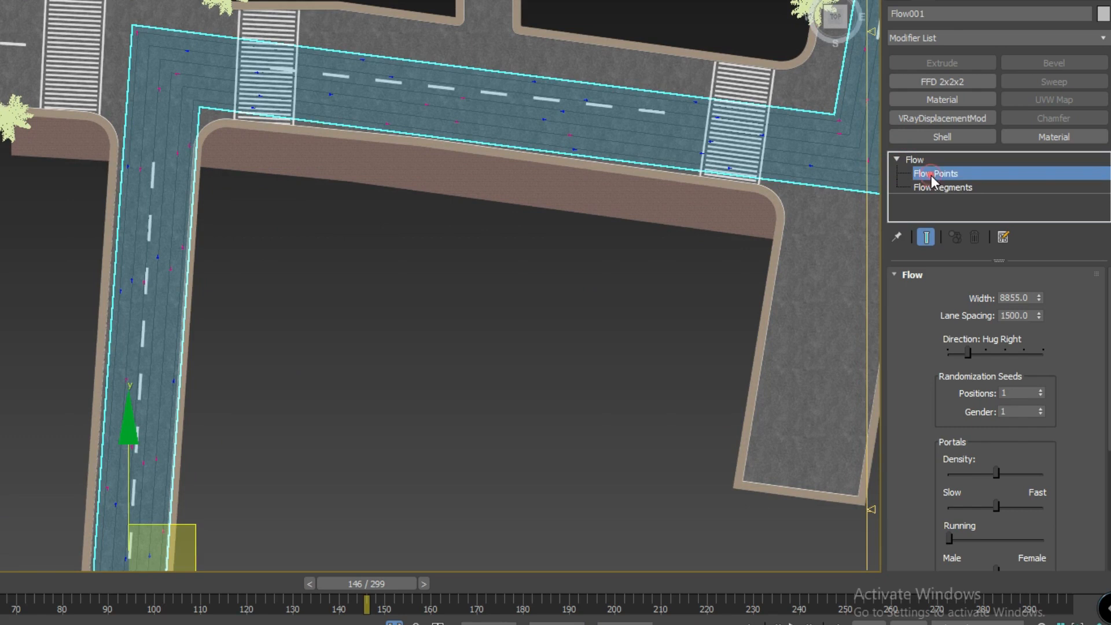
middle_drag(176, 529, 192, 341)
key(F3)
scroll(178, 410, up, 3)
drag(400, 321, 2, 495)
drag(181, 359, 175, 357)
- Select the flow point at the first junction and move it slightly west to centre the flow on the road
scroll(161, 393, down, 2)
middle_drag(260, 263, 246, 492)
click(216, 243)
middle_drag(298, 346, 272, 501)
drag(211, 103, 45, 333)
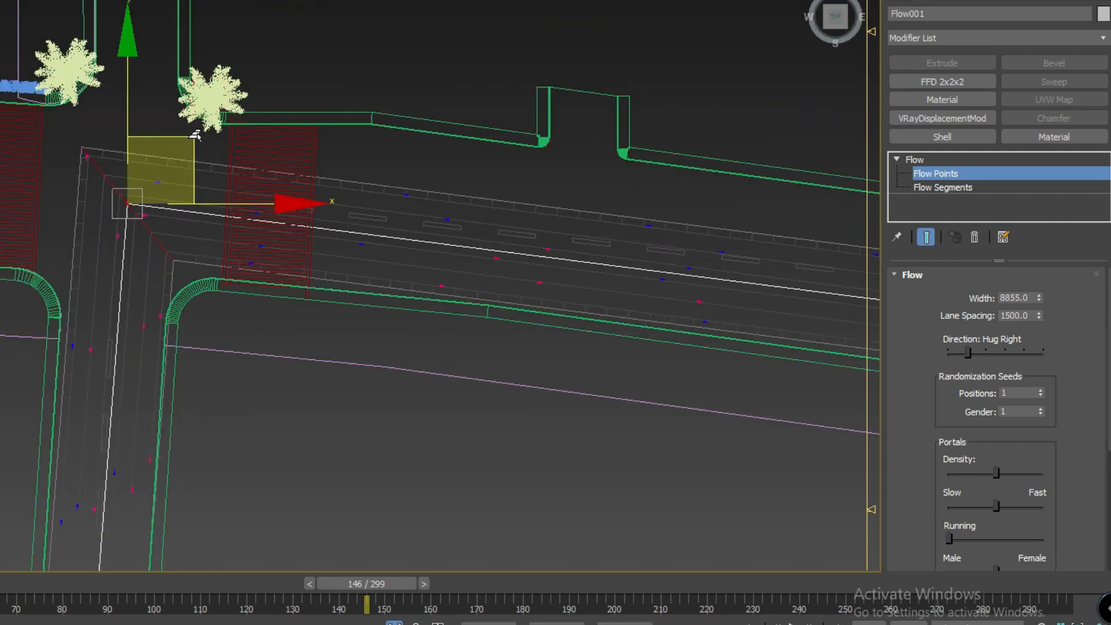
drag(193, 138, 185, 135)
right_click(123, 227)
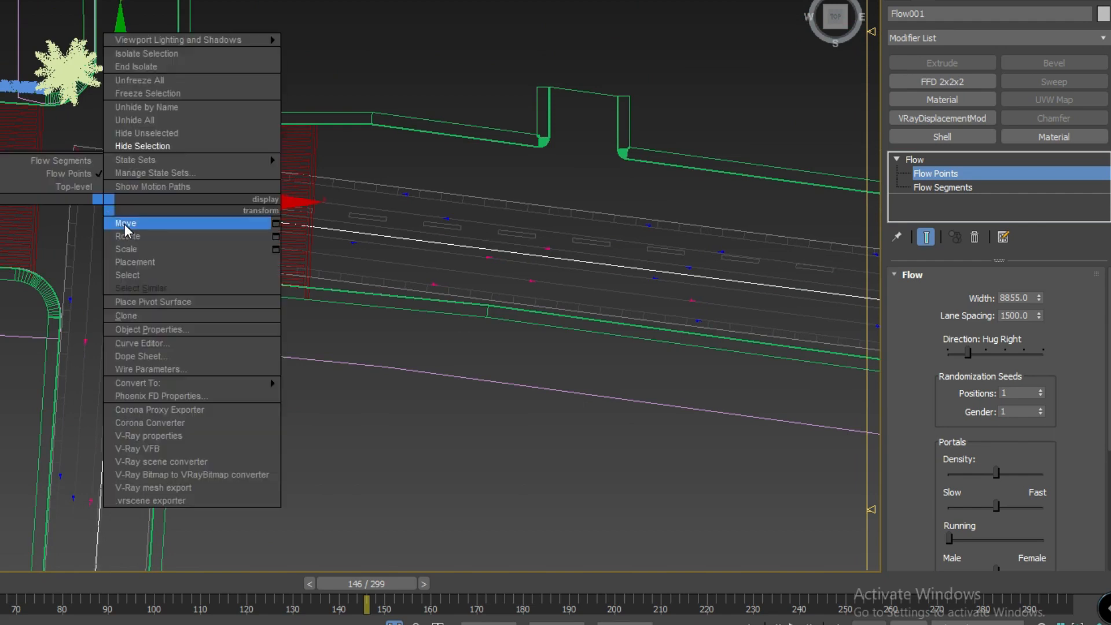
click(125, 224)
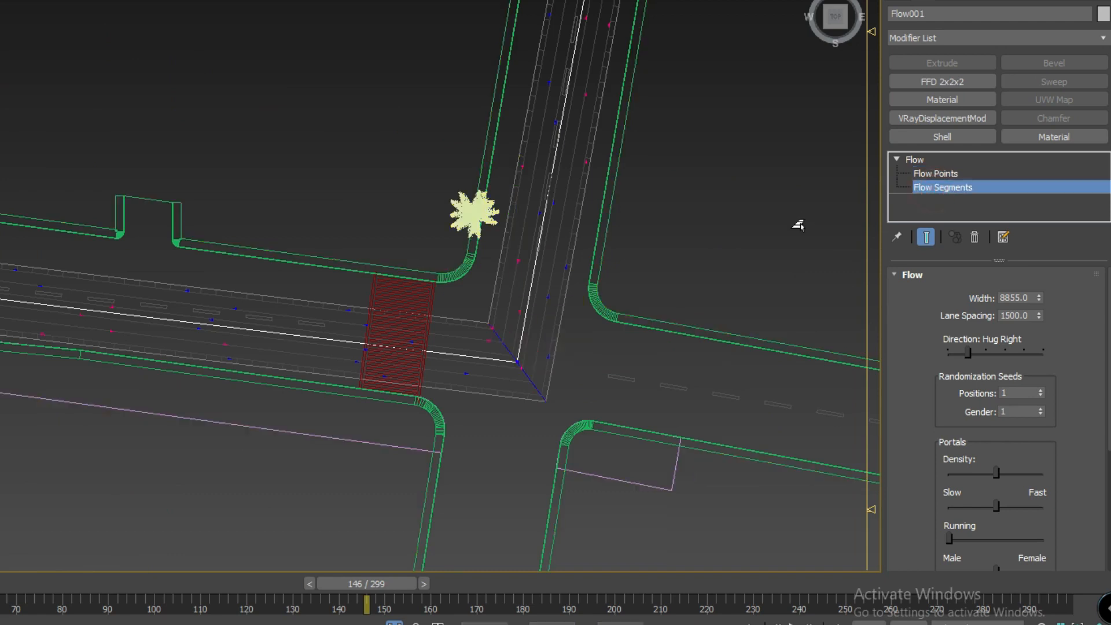
- Try to select the flow segment between the two junctions, and return to editing the flow points
click(170, 346)
drag(211, 257, 209, 257)
click(277, 448)
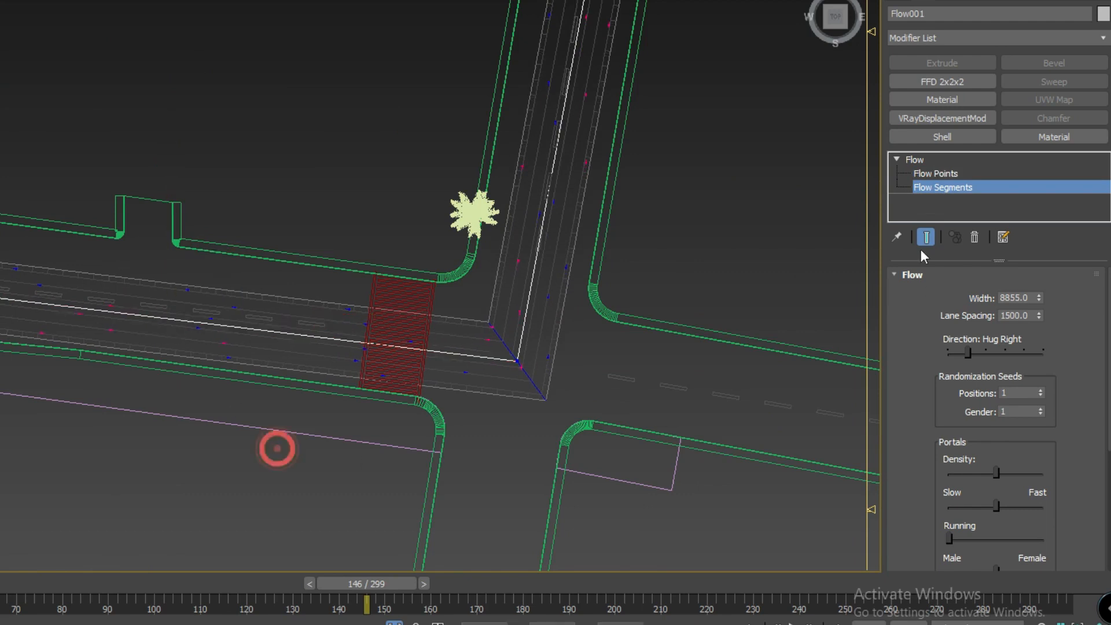
click(936, 173)
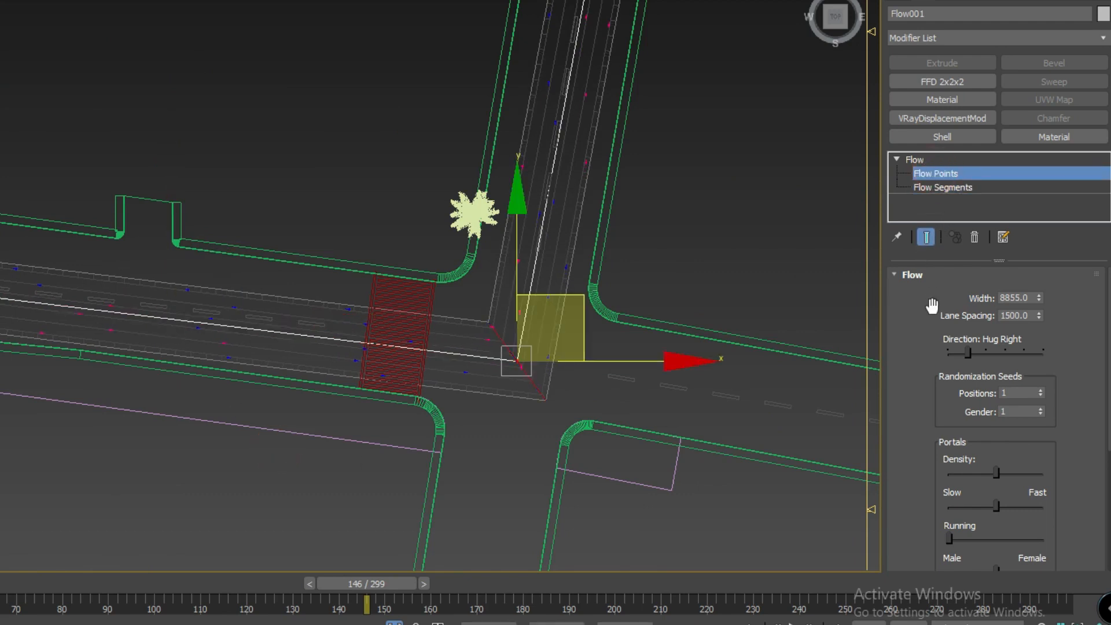
drag(932, 306, 925, 276)
scroll(960, 333, up, 1)
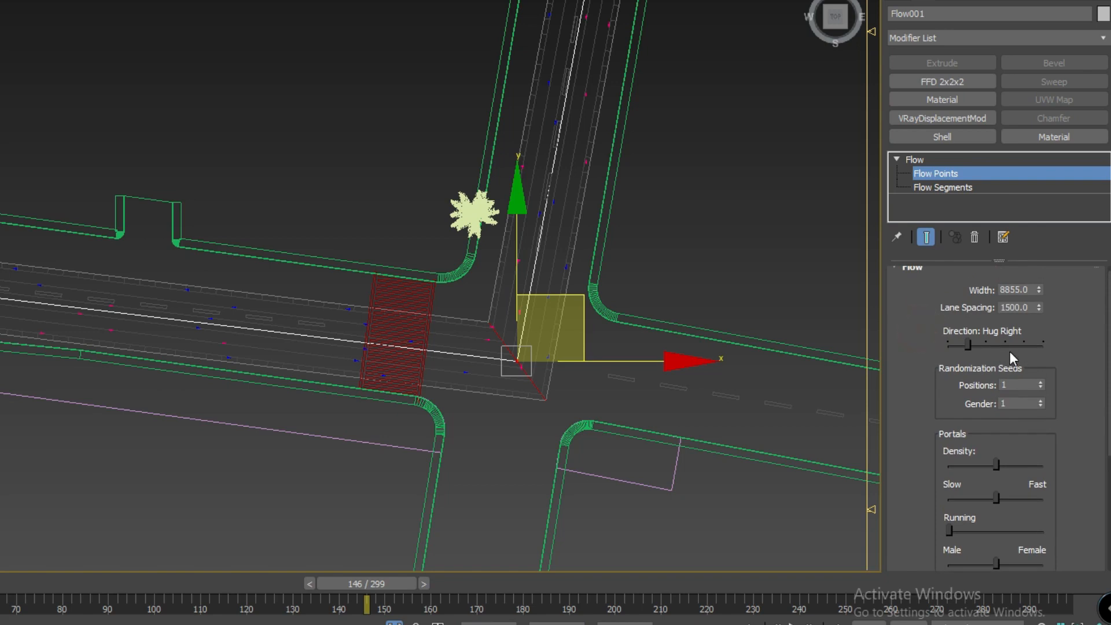
- Examine the pedestrian markers at the flow's southern end up close in the perspective view
middle_drag(14, 550, 100, 377)
key(p)
alt+middle_drag(107, 416, 73, 342)
middle_drag(3, 472, 244, 318)
scroll(357, 236, up, 2)
scroll(312, 243, down, 1)
middle_drag(312, 243, 292, 300)
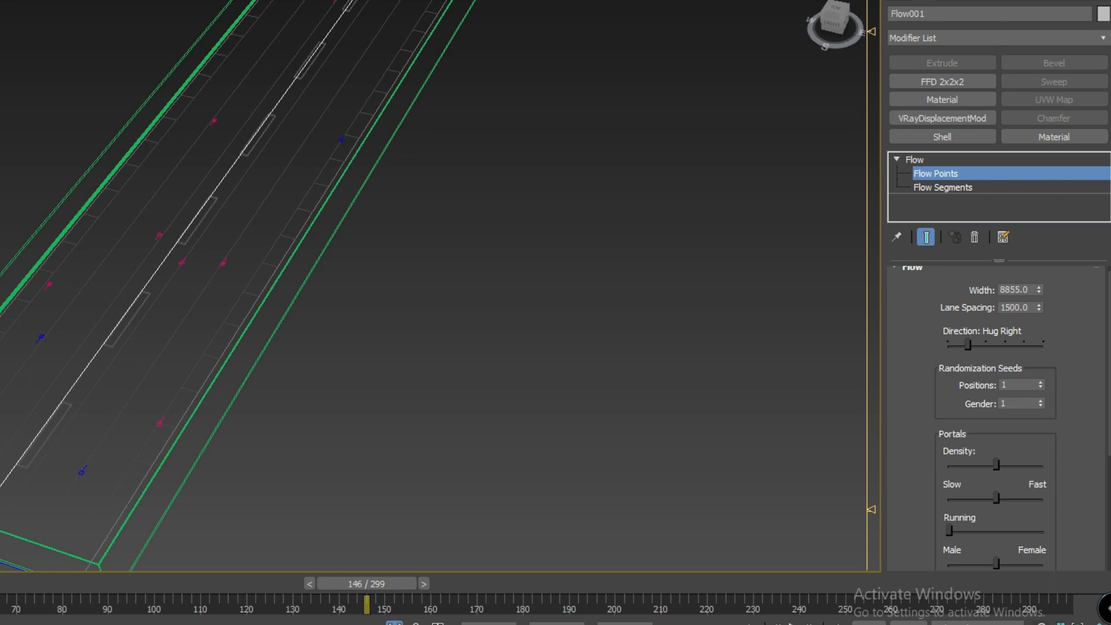
scroll(165, 469, up, 2)
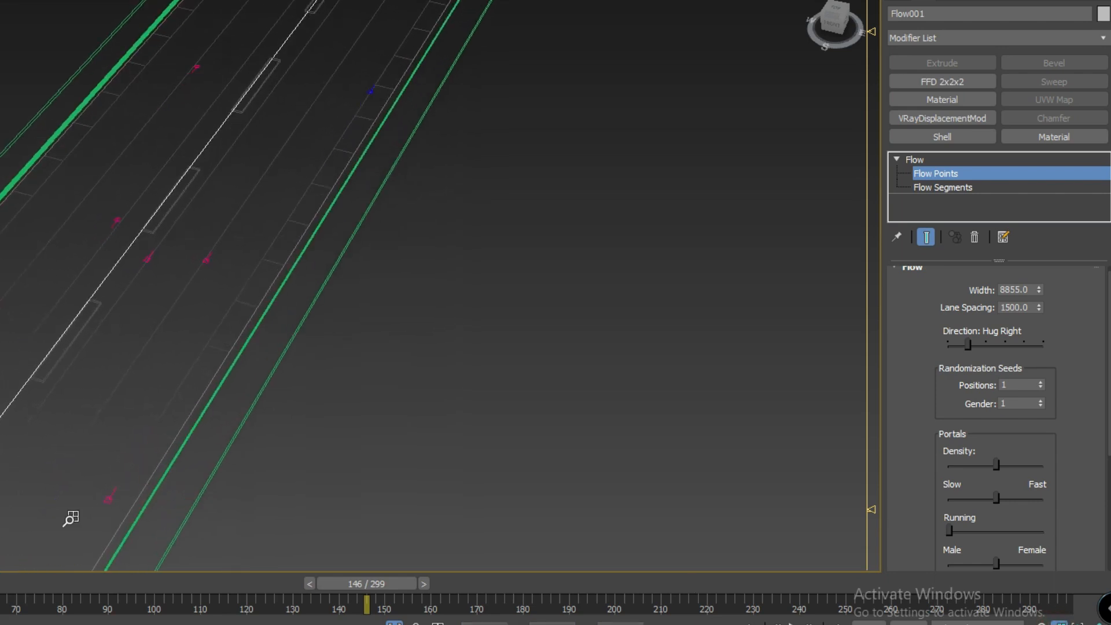
middle_drag(70, 518, 104, 442)
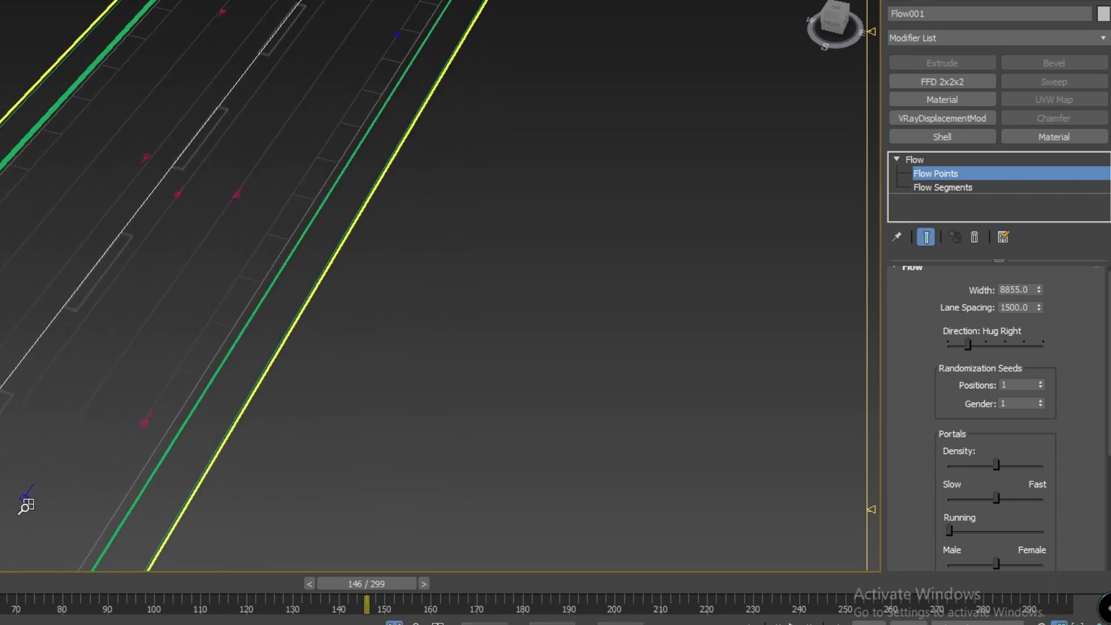
- Set the flow's randomization seed for positions to 7
drag(967, 345, 1004, 346)
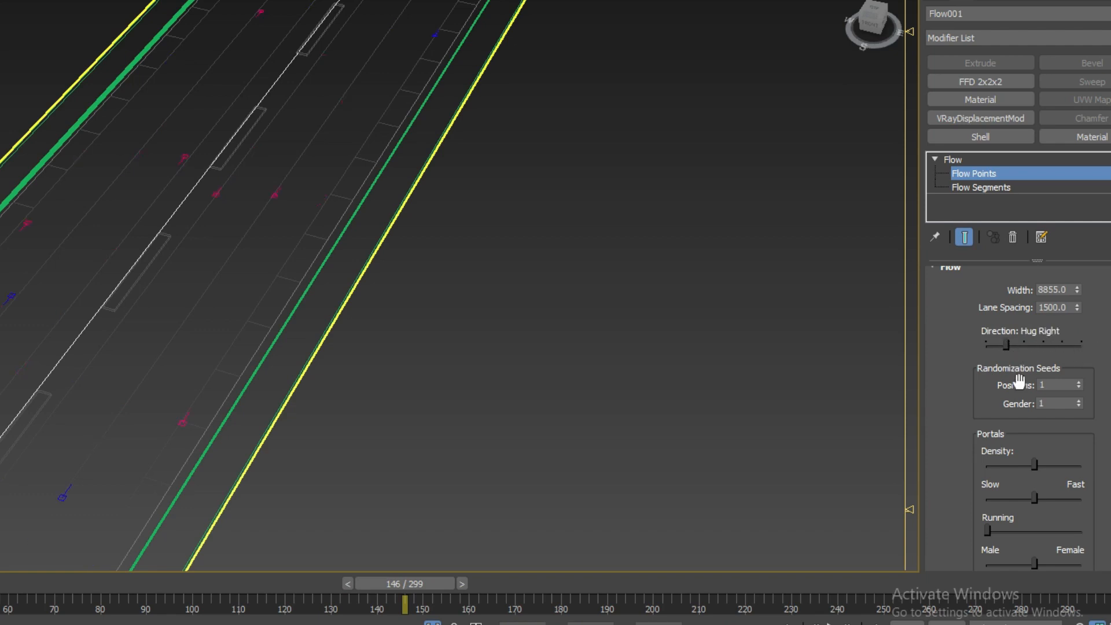
drag(964, 362, 963, 348)
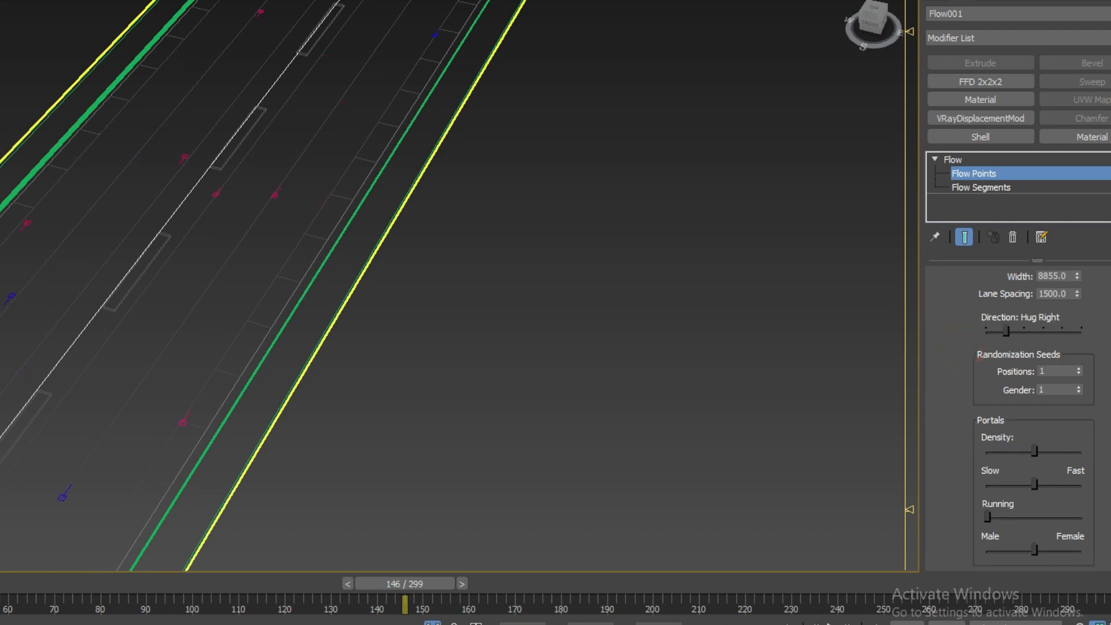
drag(968, 388, 967, 368)
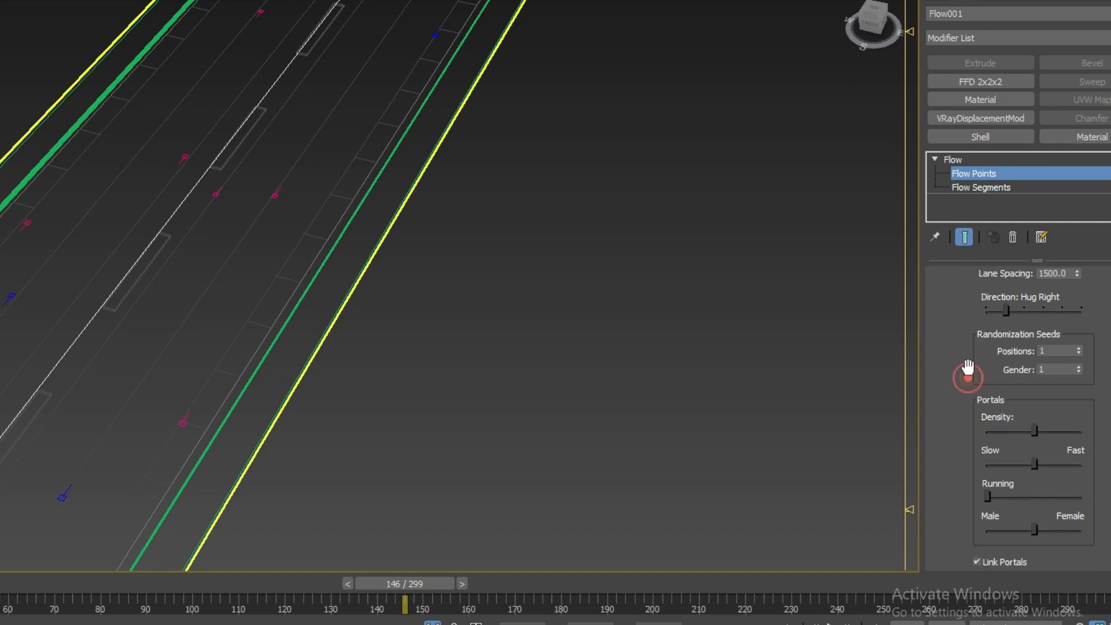
click(1080, 349)
click(1079, 349)
click(1080, 349)
click(1080, 349)
click(1079, 349)
click(1080, 349)
click(1078, 345)
click(1083, 351)
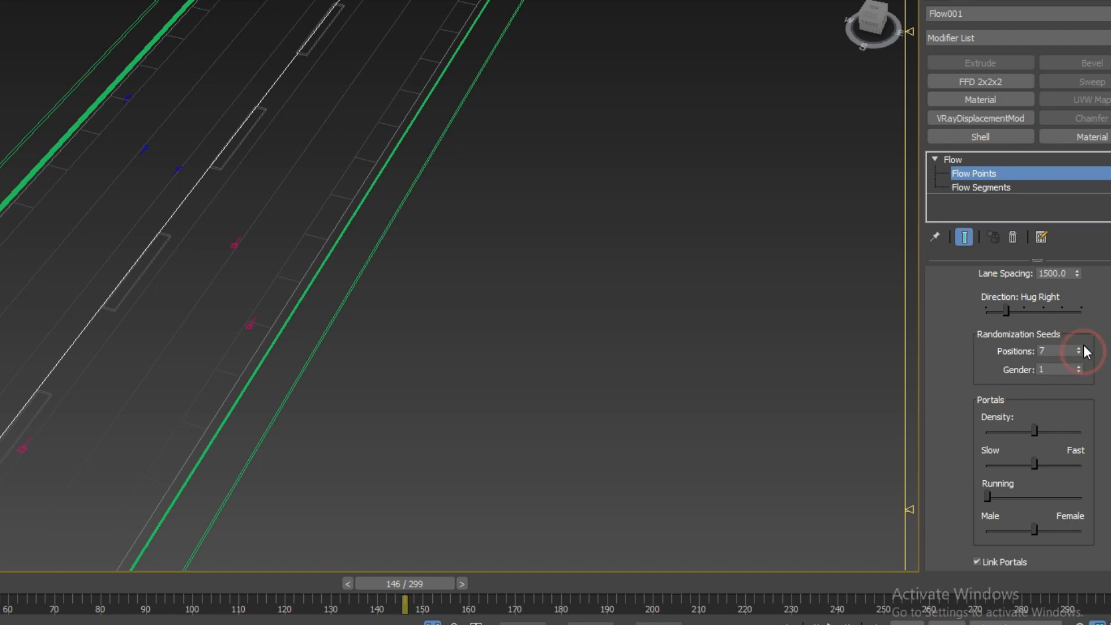
click(1080, 347)
- Try gender seeds up to 4 on the flow's southern stretch, and set the gender seed back to 1
middle_drag(625, 388, 296, 325)
scroll(357, 355, down, 5)
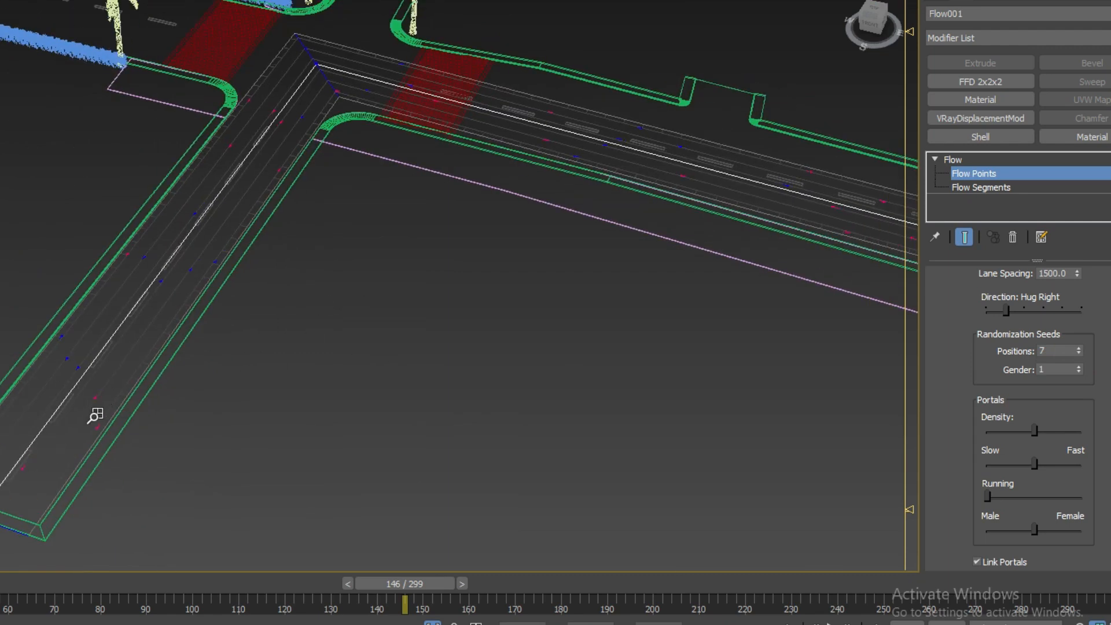
scroll(95, 417, up, 3)
middle_drag(130, 503, 175, 374)
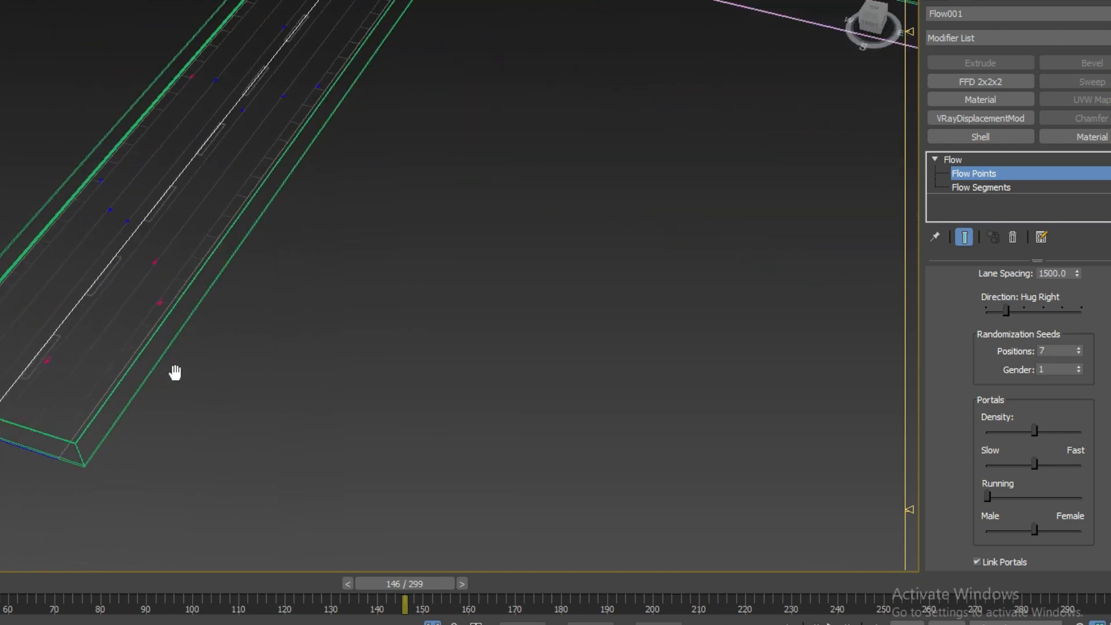
click(1081, 372)
scroll(50, 366, up, 2)
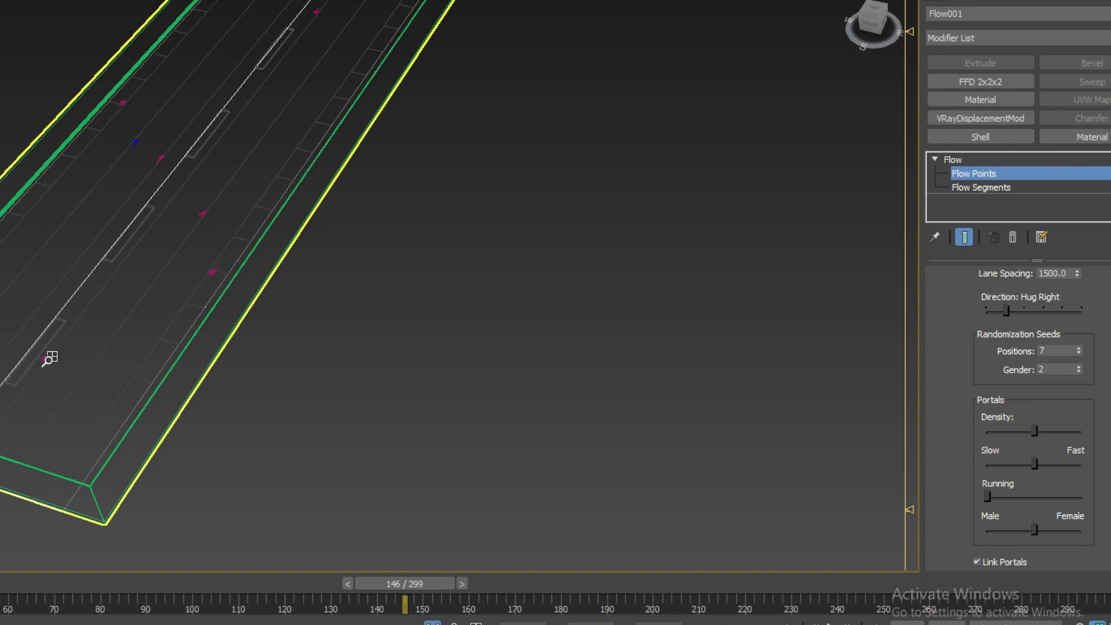
click(1080, 367)
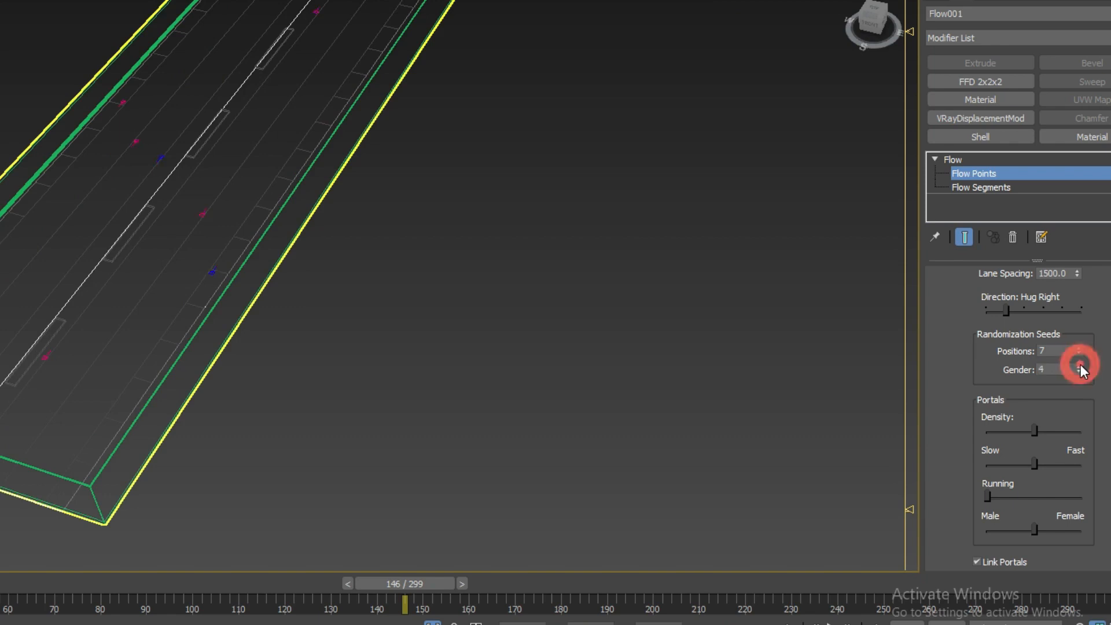
click(1080, 372)
click(1080, 372)
click(1080, 372)
- Lower the portal density to its minimum to compare the crowd, and raise it back to about the middle
drag(1049, 432, 976, 434)
middle_drag(427, 325, 397, 377)
scroll(384, 385, down, 5)
scroll(378, 360, up, 5)
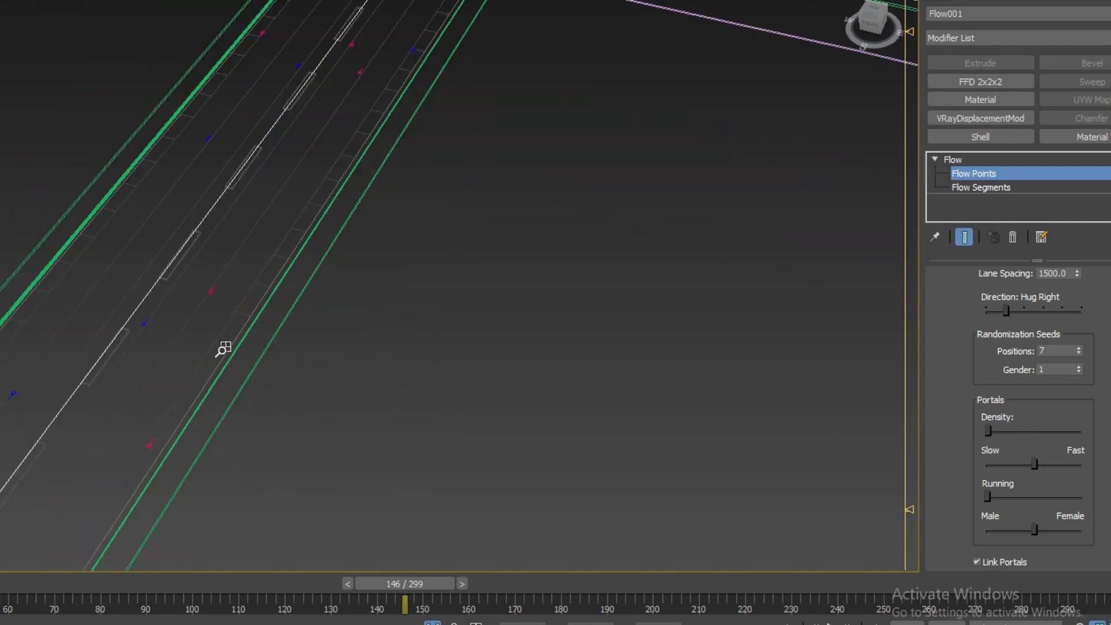
click(1031, 432)
middle_drag(454, 465, 469, 415)
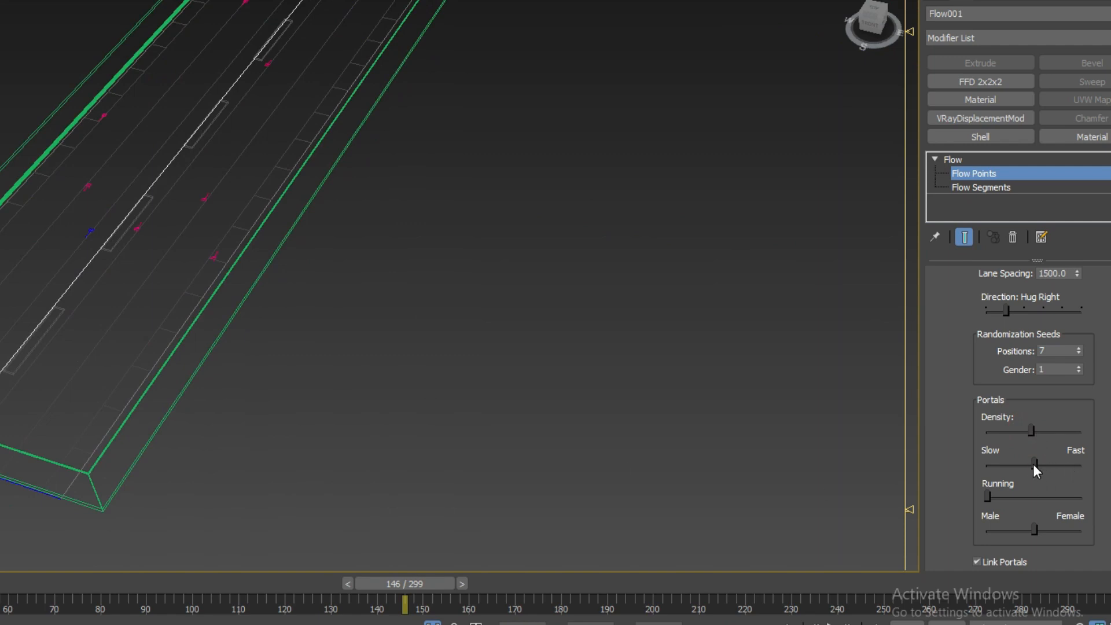
- Keep the walking speed at about the middle and set the share of running people just above the minimum
mouse_move(1033, 464)
mouse_down()
mouse_move(1083, 465)
mouse_move(1034, 468)
mouse_up()
click(1017, 498)
mouse_move(987, 496)
mouse_down()
mouse_move(1085, 494)
mouse_move(992, 499)
mouse_up()
- Try a fully female mix for the portals, and set the male-female balance back to about the middle
scroll(975, 513, down, 3)
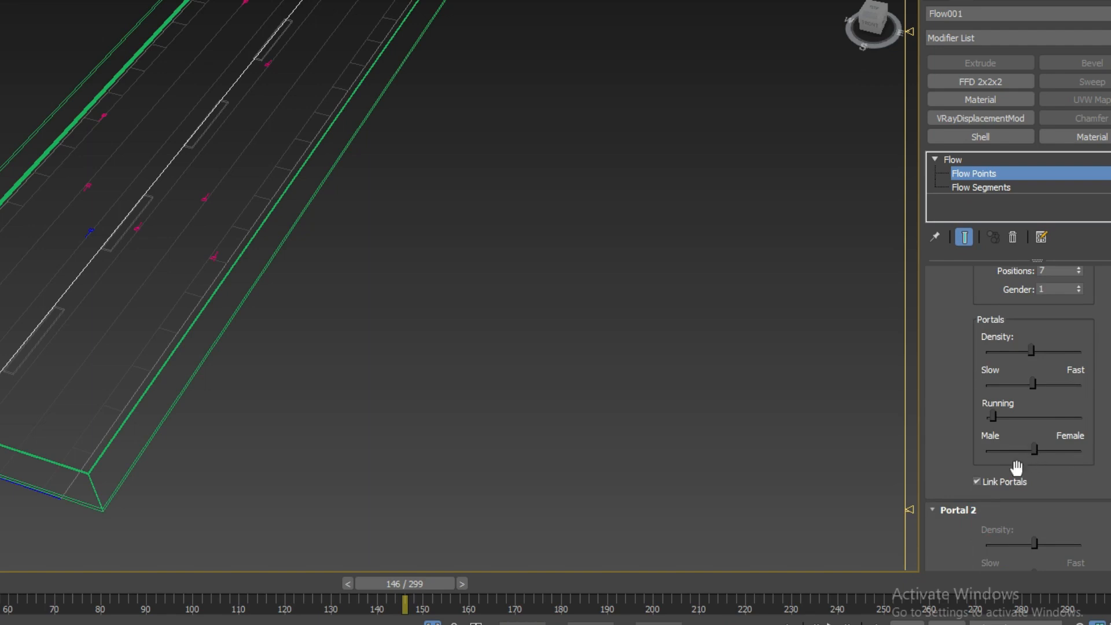
scroll(965, 461, down, 1)
click(1077, 417)
mouse_move(1034, 418)
mouse_down()
mouse_move(982, 418)
mouse_move(1035, 423)
mouse_up()
drag(964, 421, 981, 443)
drag(973, 345, 980, 421)
drag(950, 355, 959, 471)
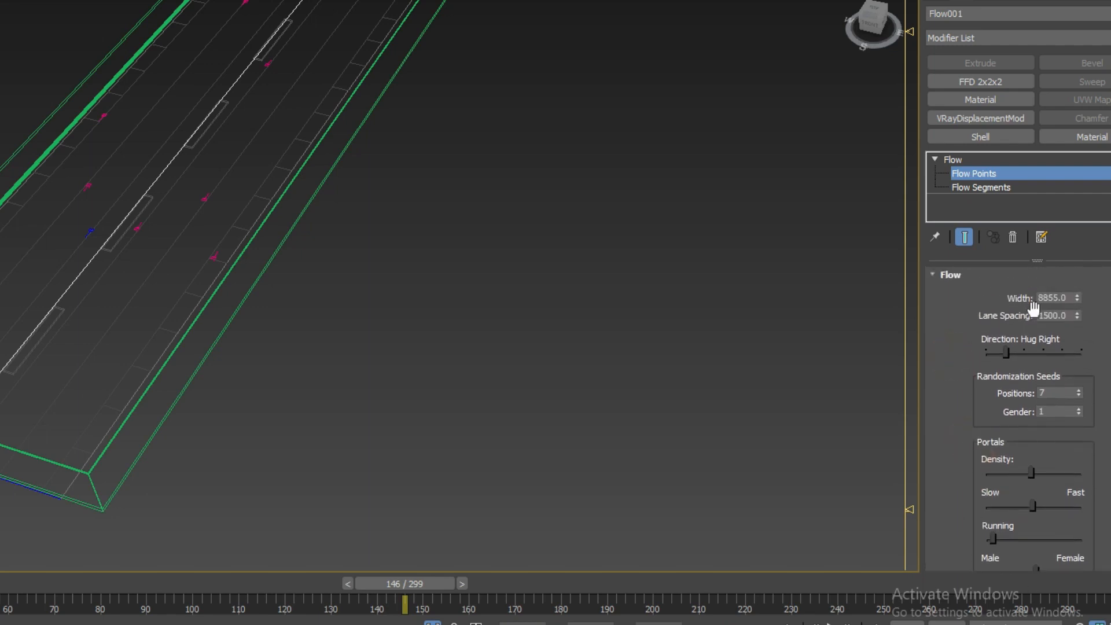
- Simulate the crowd on the flow with the number of frames kept at 300
scroll(964, 476, down, 5)
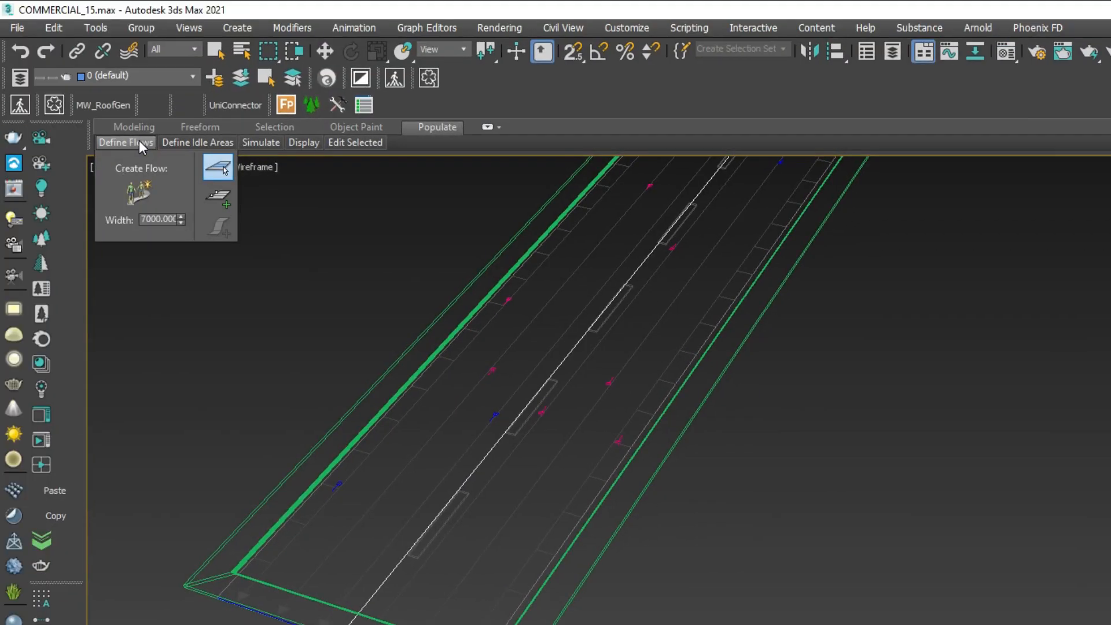
mouse_move(177, 148)
mouse_move(250, 149)
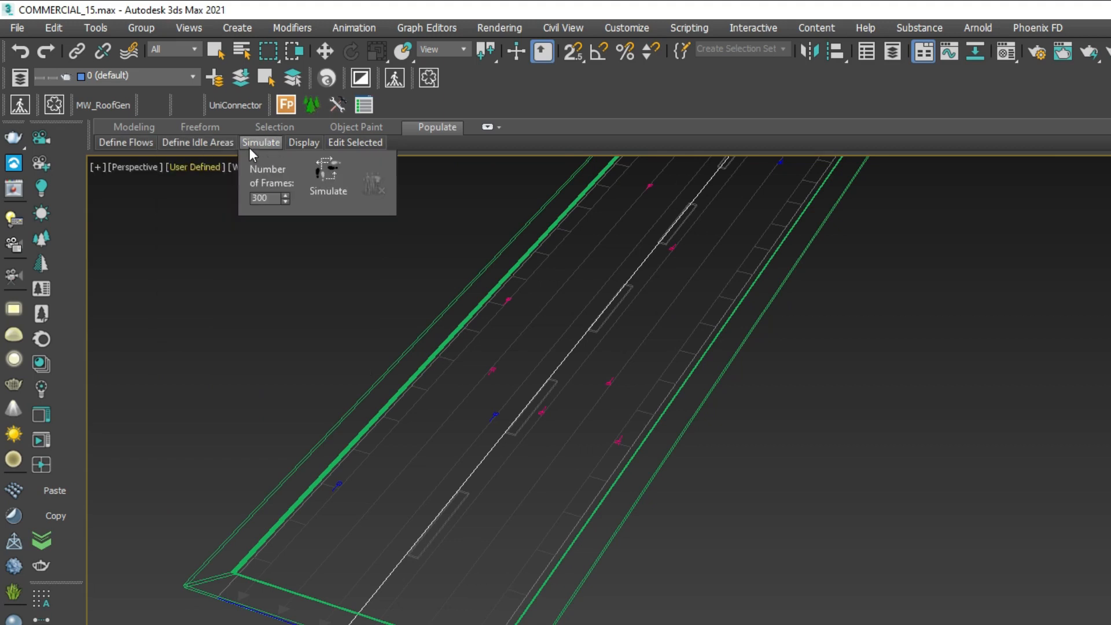
click(327, 179)
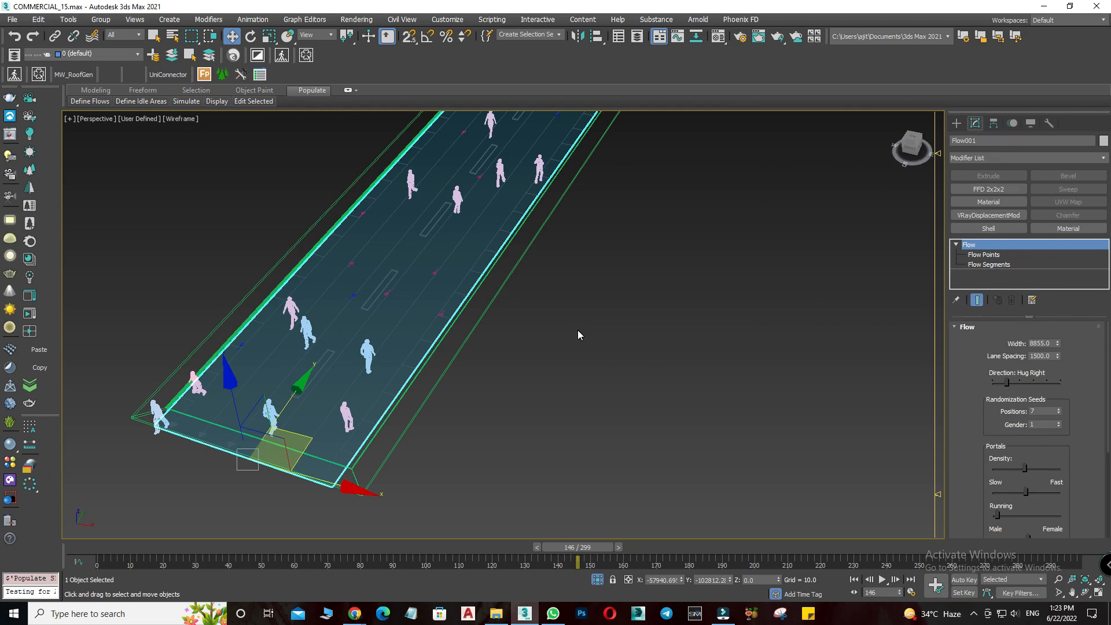
- Deselect the flow and switch the perspective view from wireframe to shaded display
scroll(568, 387, down, 10)
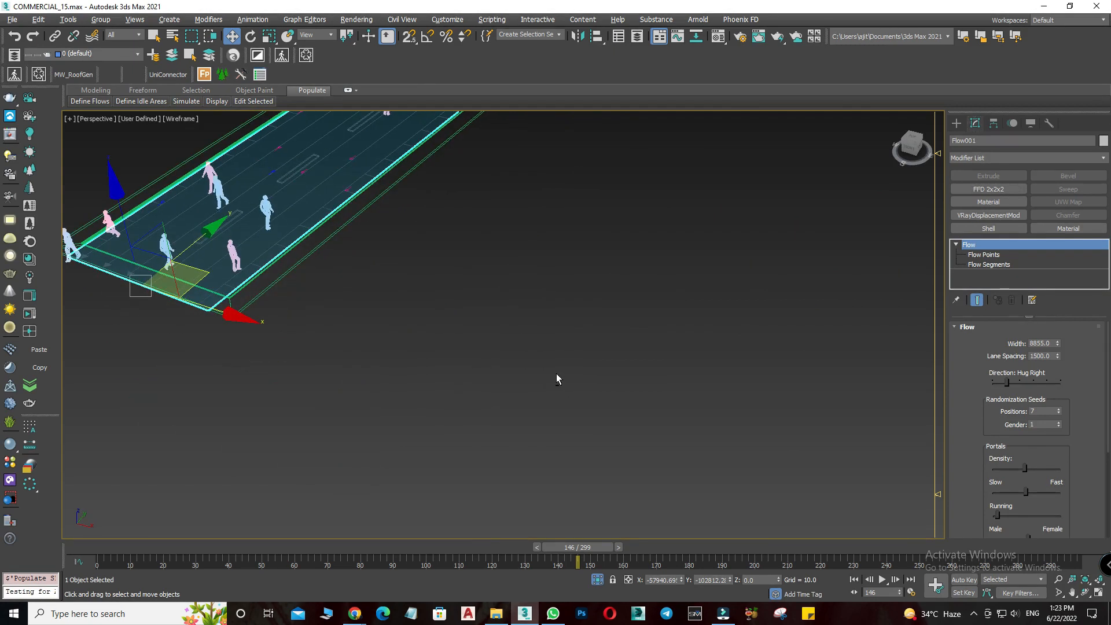
click(531, 314)
scroll(171, 387, up, 10)
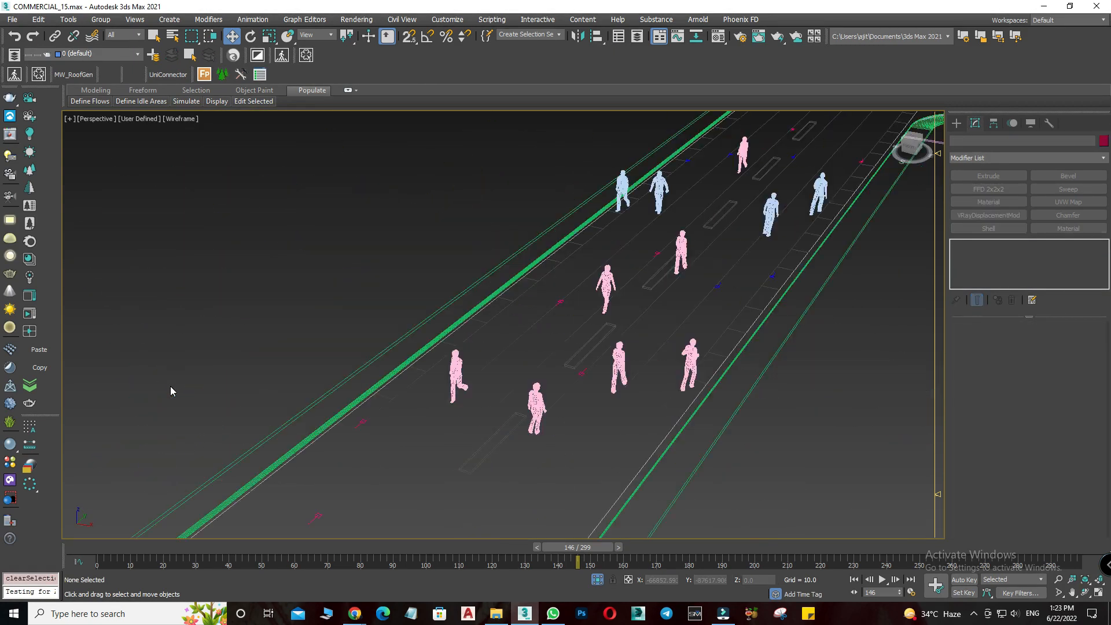
key(F3)
- Examine the simulated people along the streets, the intersection and the crosswalks in the shaded perspective view
alt+middle_drag(547, 387, 528, 446)
scroll(322, 315, down, 5)
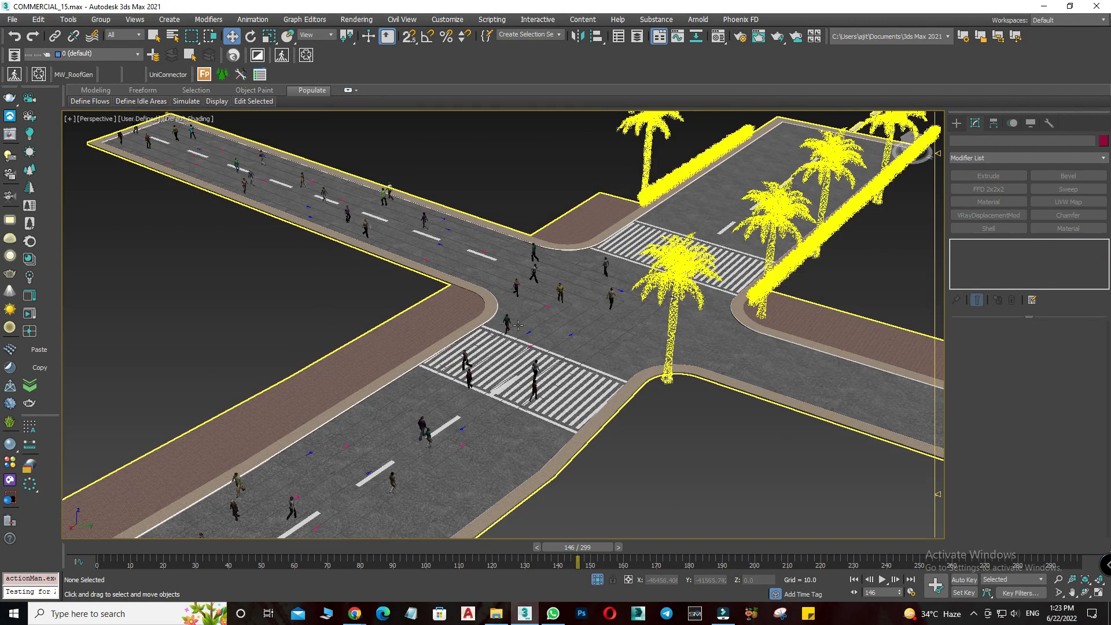
scroll(518, 325, down, 2)
middle_drag(619, 490, 638, 378)
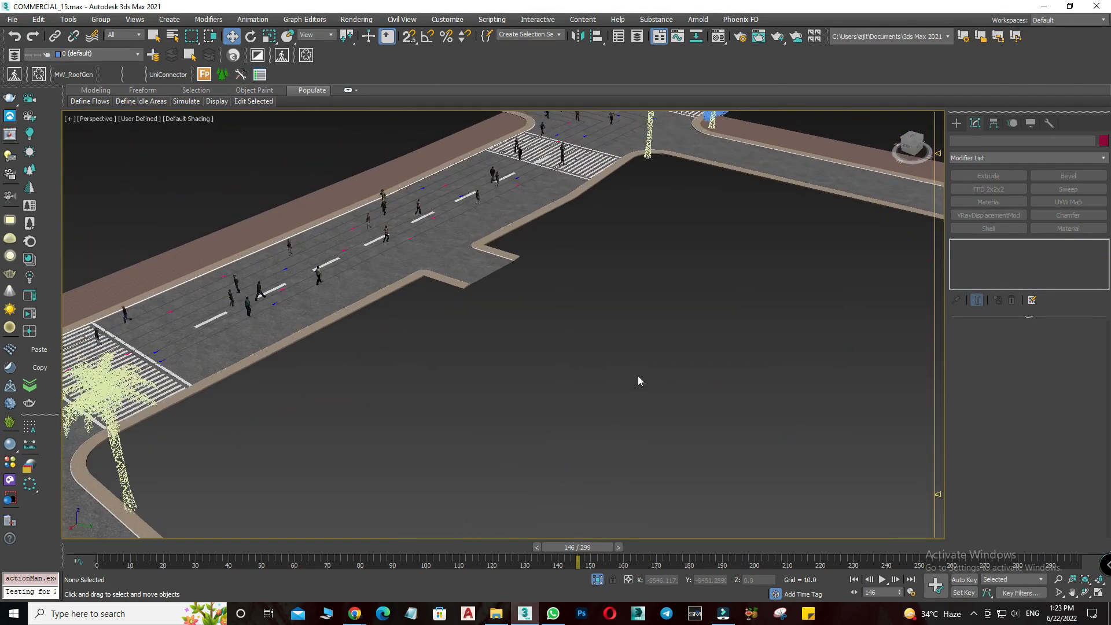
scroll(505, 341, down, 2)
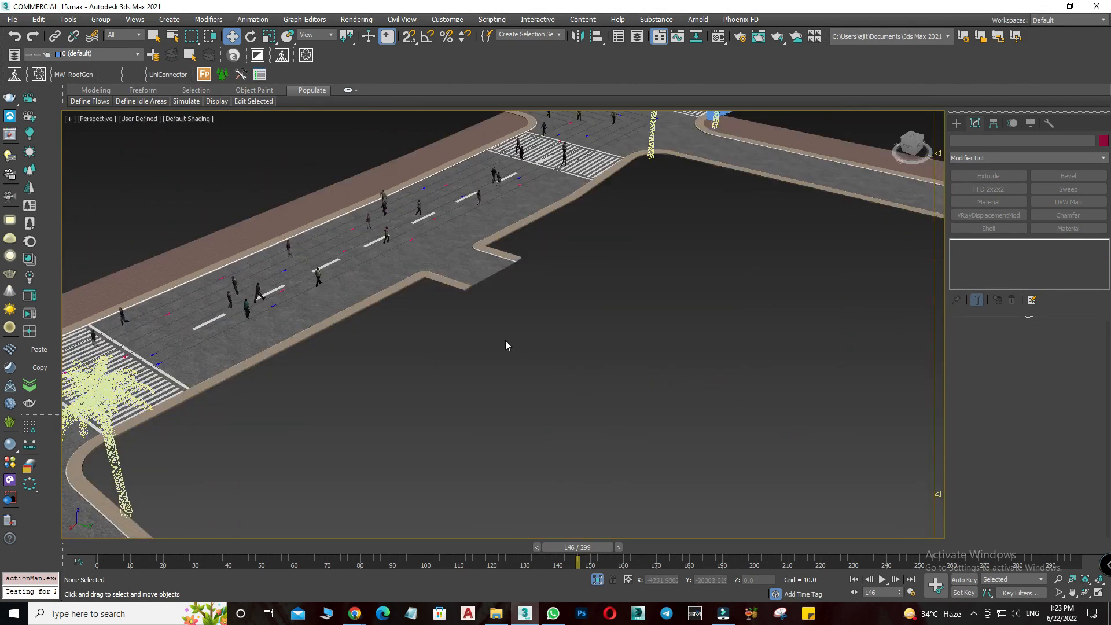
scroll(505, 340, down, 2)
middle_drag(585, 464, 494, 355)
scroll(495, 356, down, 2)
- Look through VRayCam001 with safe frames shown and end the isolation to display the whole commercial scene
key(c)
click(509, 223)
key(Return)
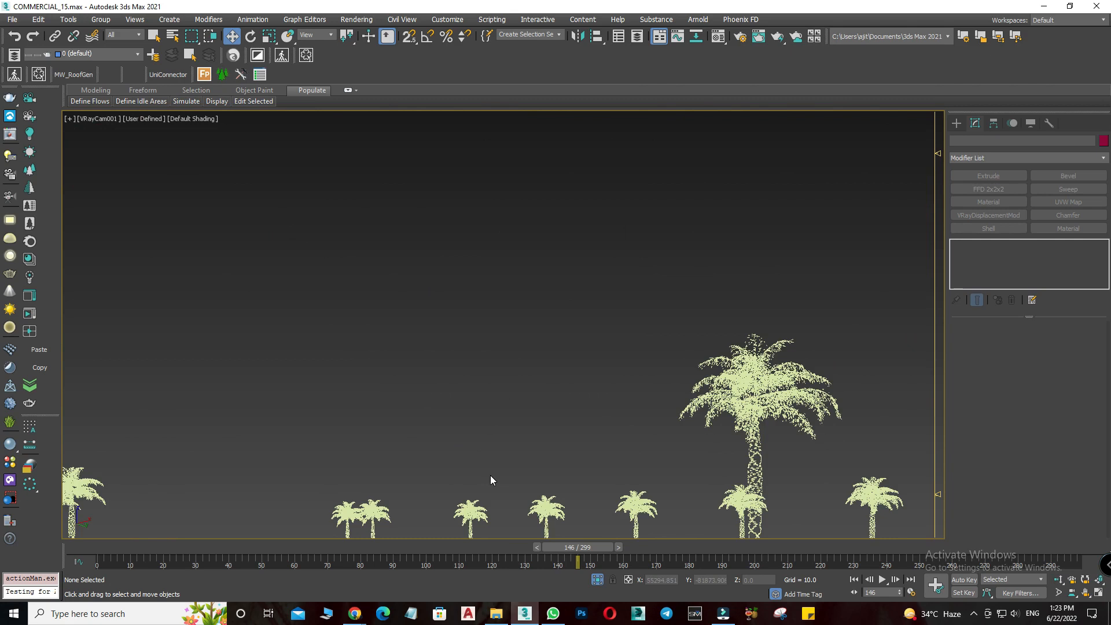
key(shift+f)
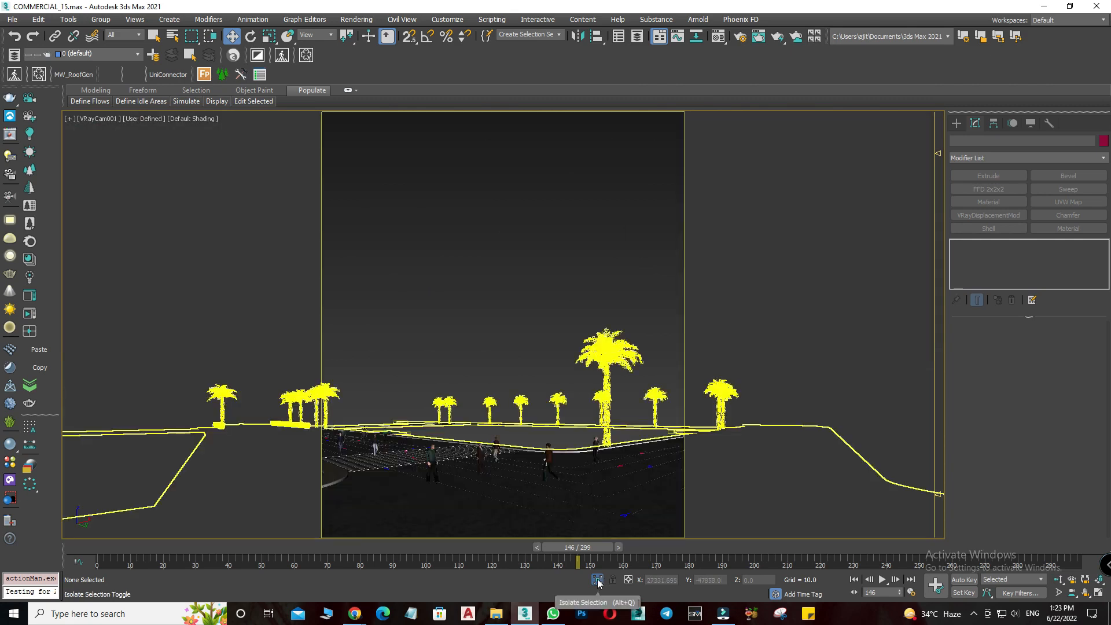
click(598, 580)
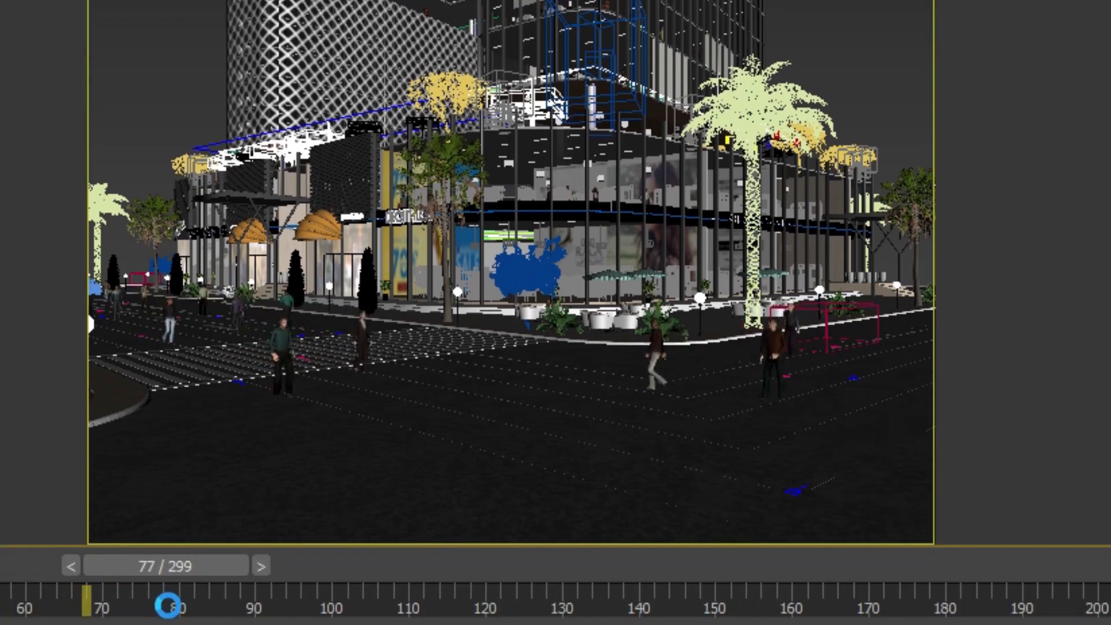
- Scrub the animation in the camera view to check how the people walk in front of the building
drag(260, 605, 386, 617)
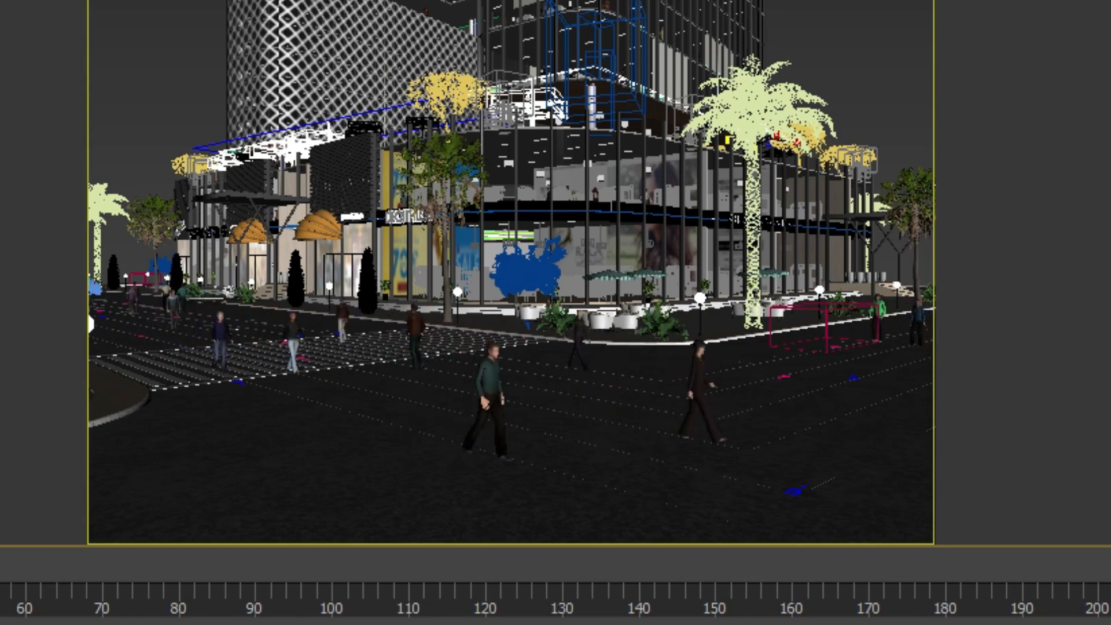
right_click(415, 116)
click(438, 145)
click(480, 235)
- Examine from the top view how the people are distributed over the intersection and the adjoining roads
key(t)
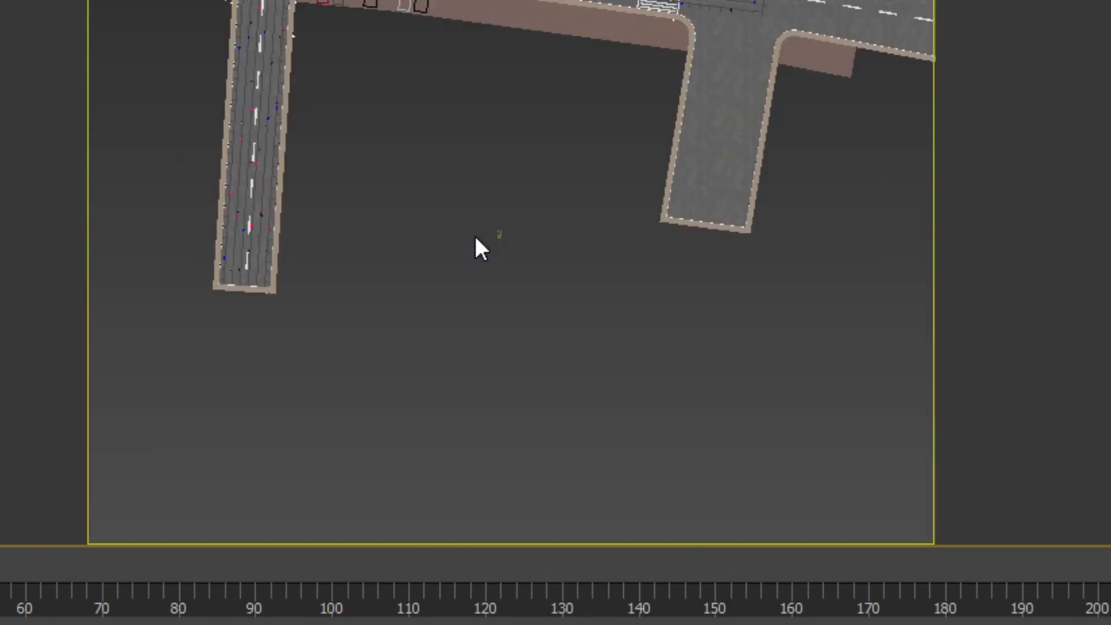
scroll(477, 248, down, 2)
middle_drag(477, 248, 571, 321)
scroll(568, 310, up, 4)
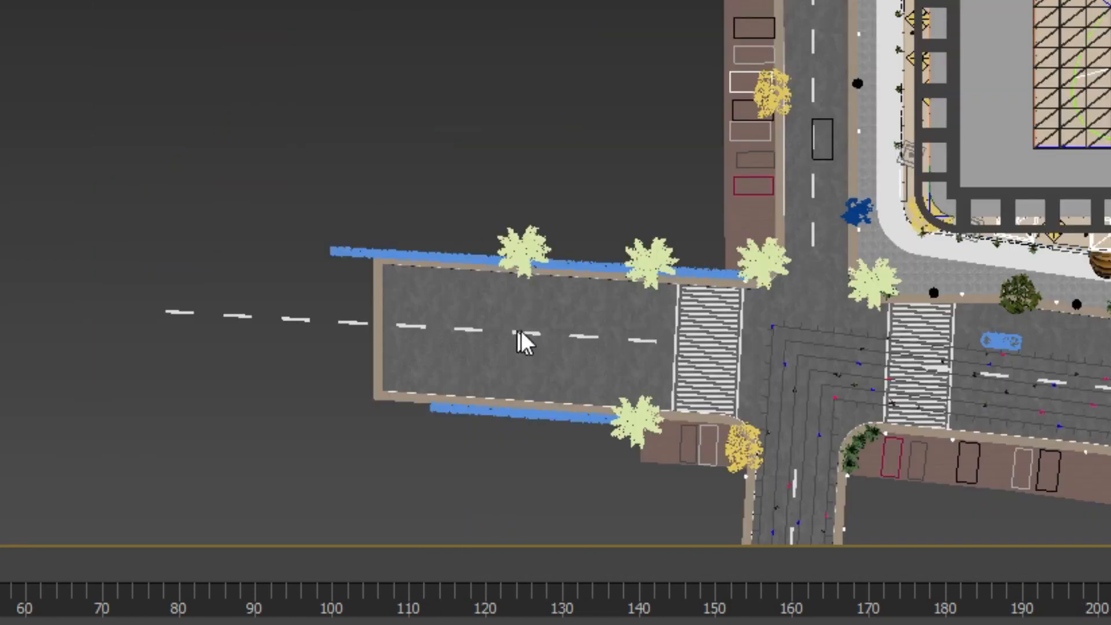
scroll(984, 417, up, 2)
scroll(1007, 472, up, 2)
middle_drag(759, 21, 465, 251)
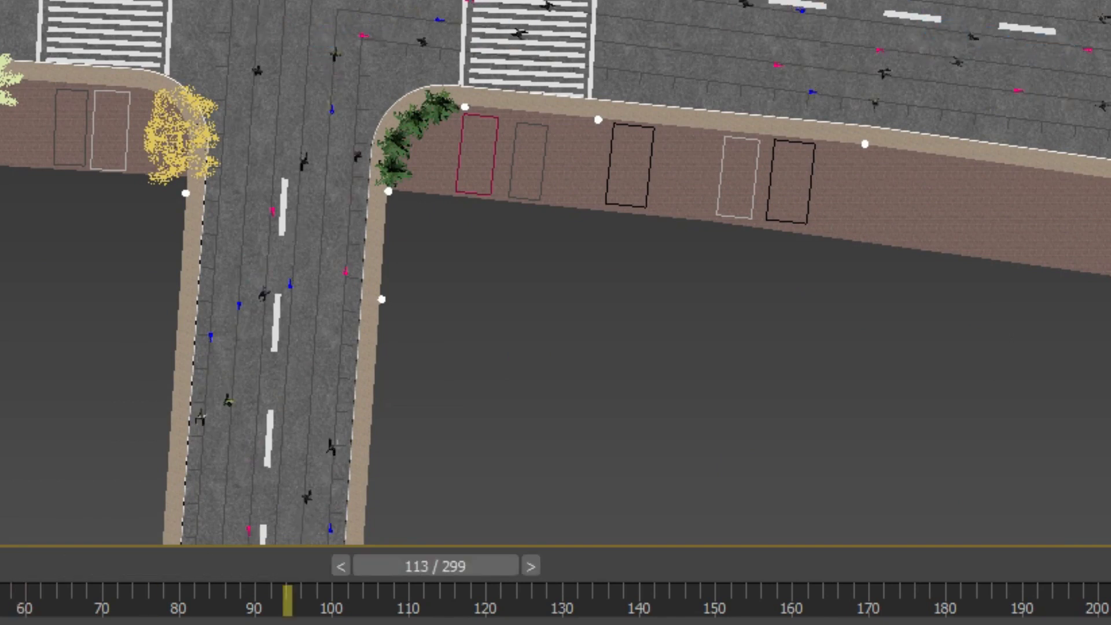
- Look through the camera facing the Nike storefront with safe frames shown, and run the crowd animation to frame 194
key(c)
key(Return)
key(shift+f)
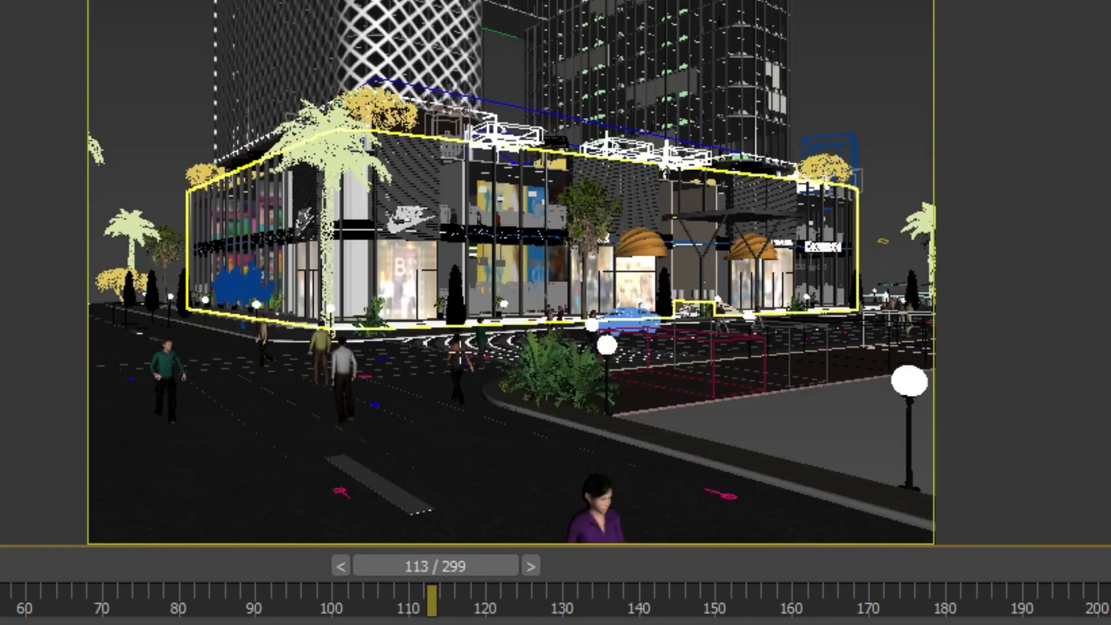
key(/)
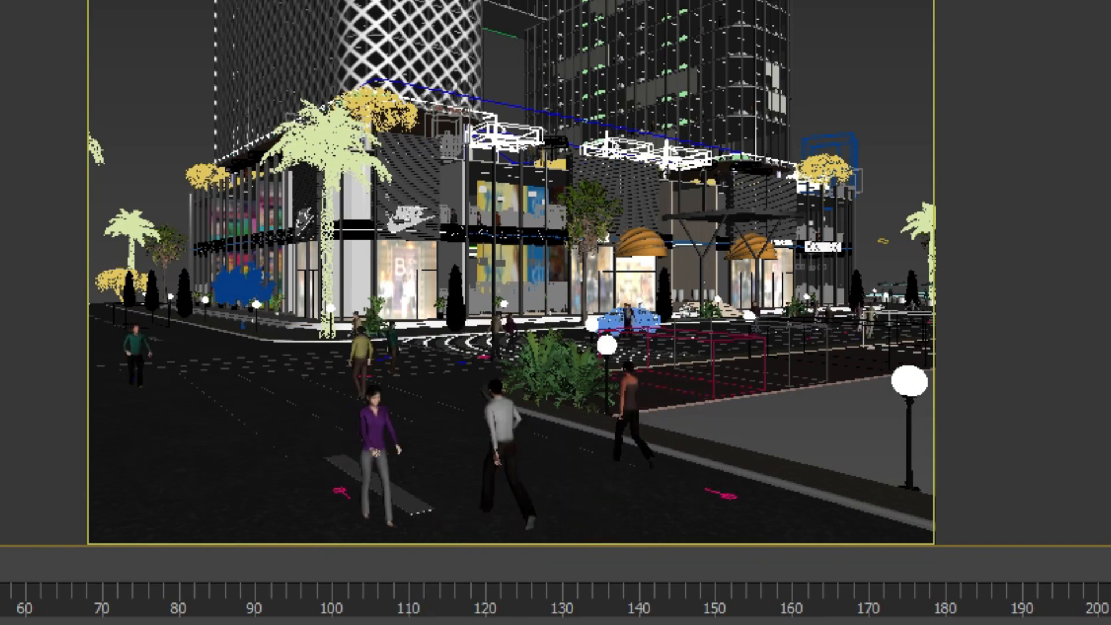
key(/)
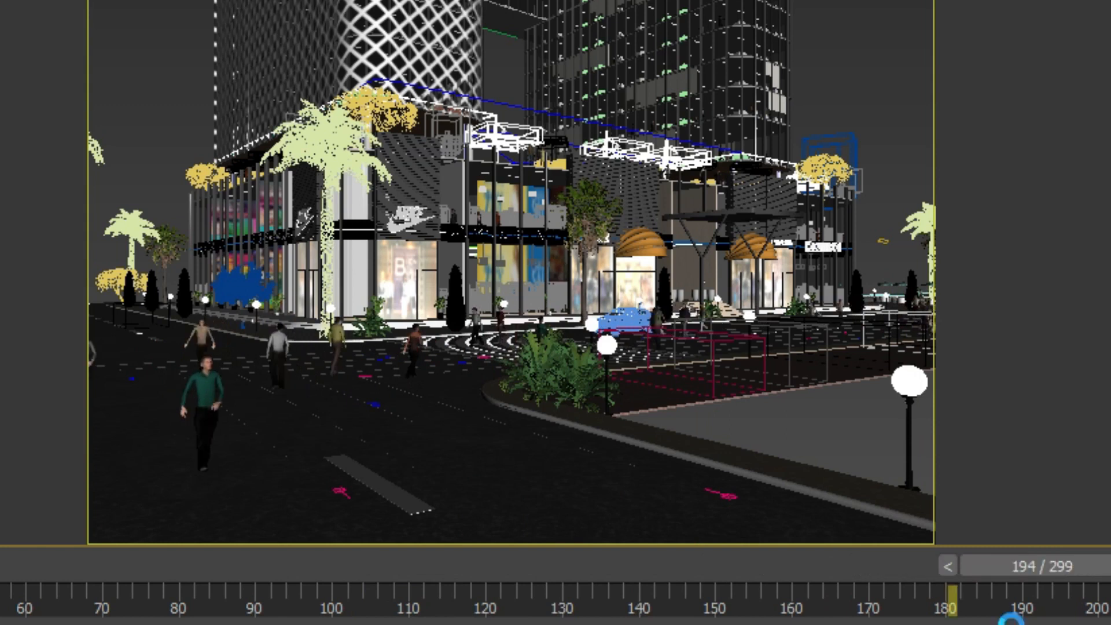
- Show the intersection in a raised perspective view and run the animation from the start to frame 86
key(p)
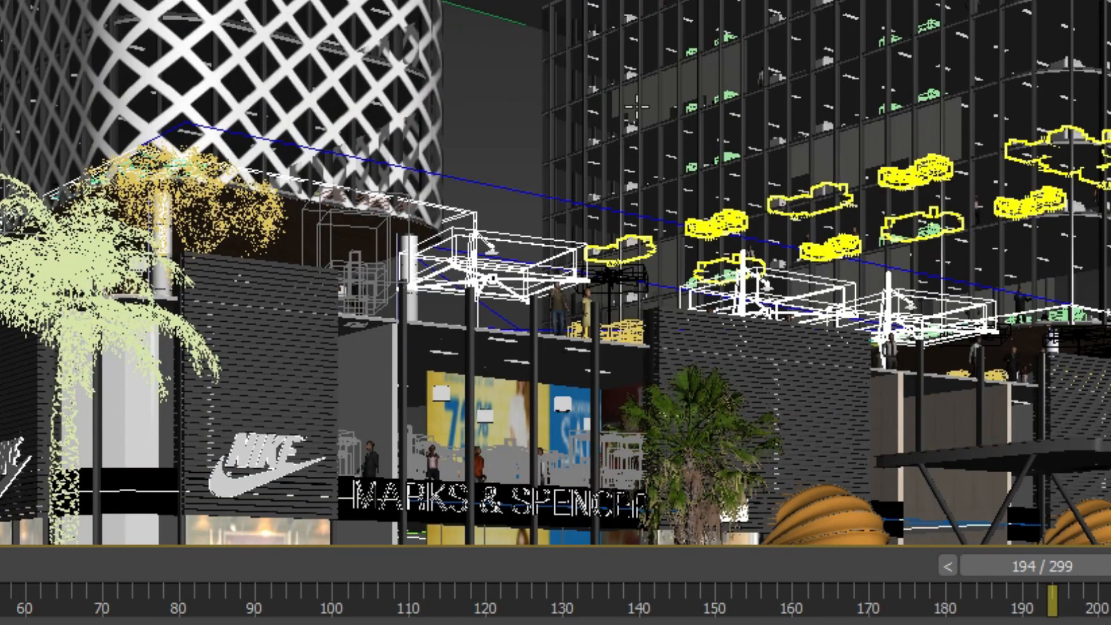
alt+middle_drag(586, 61, 452, 18)
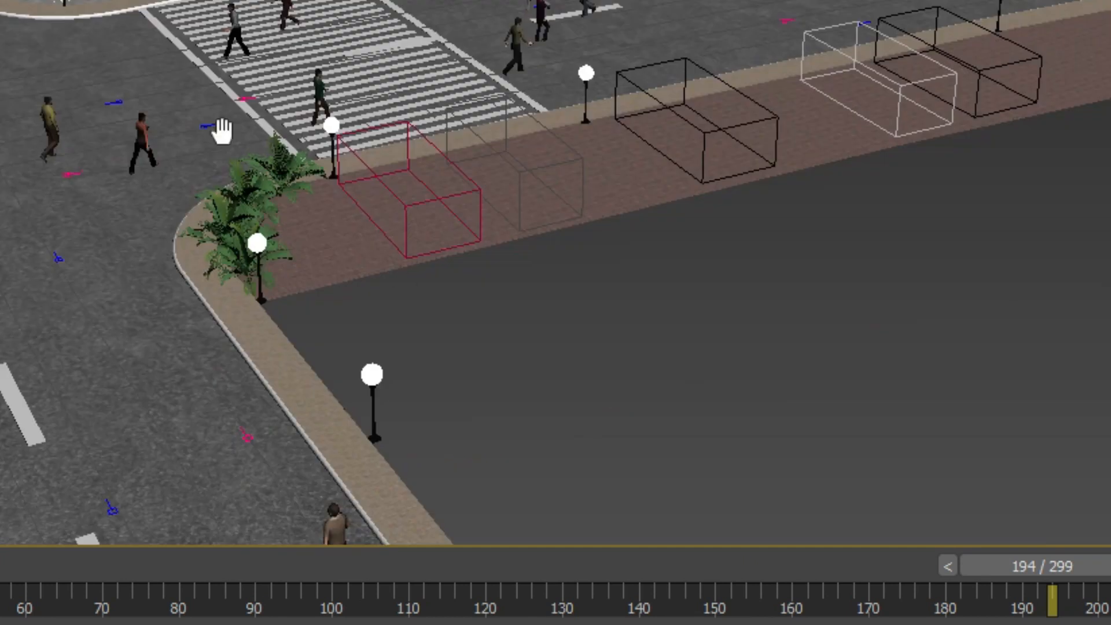
middle_drag(222, 131, 286, 4)
key(Home)
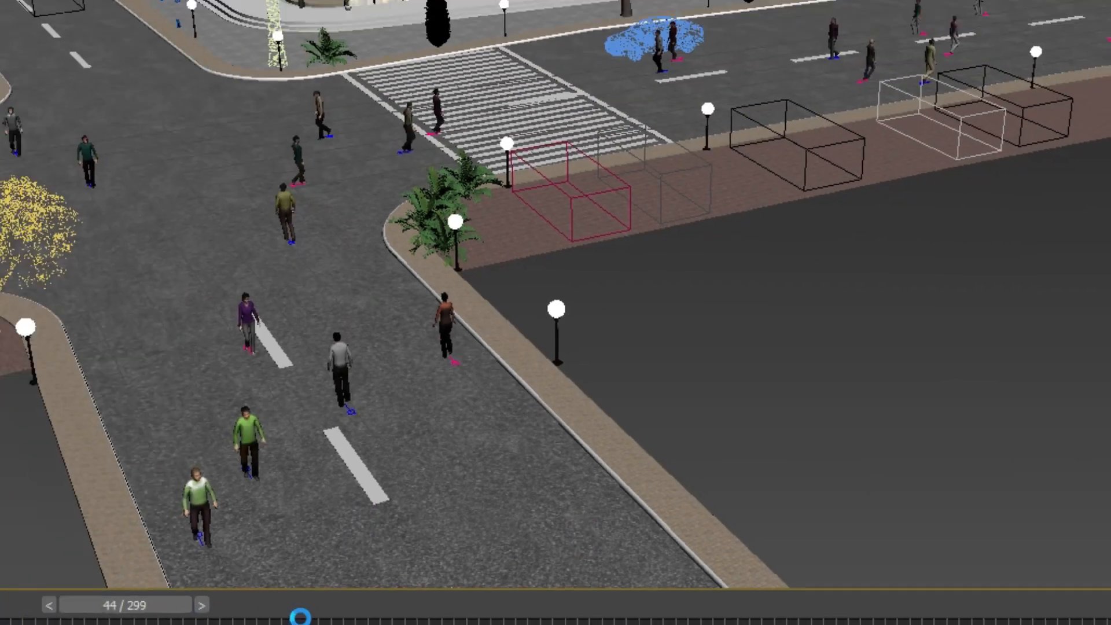
scroll(434, 315, up, 2)
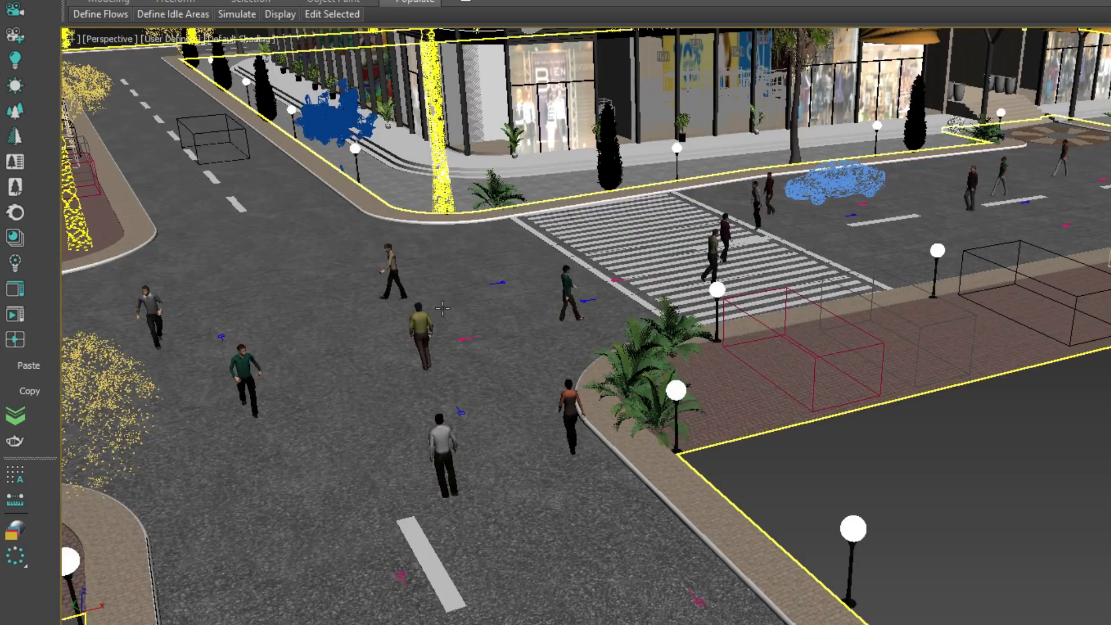
- Delete the man in the olive shirt from the middle of the intersection with the Populate editing tools
click(421, 323)
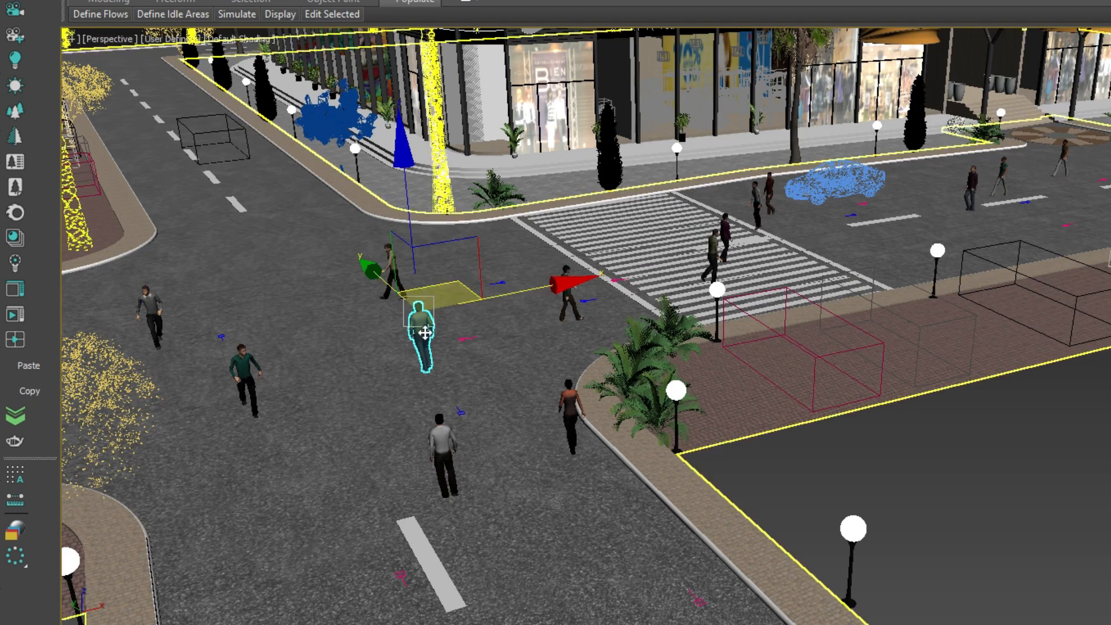
mouse_move(248, 15)
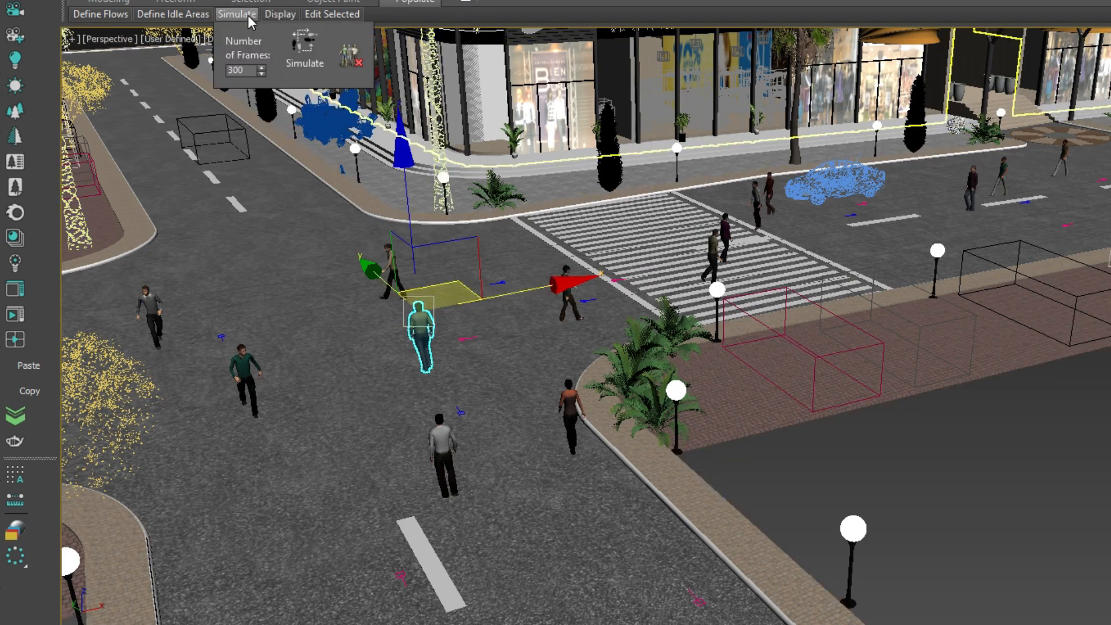
mouse_move(343, 15)
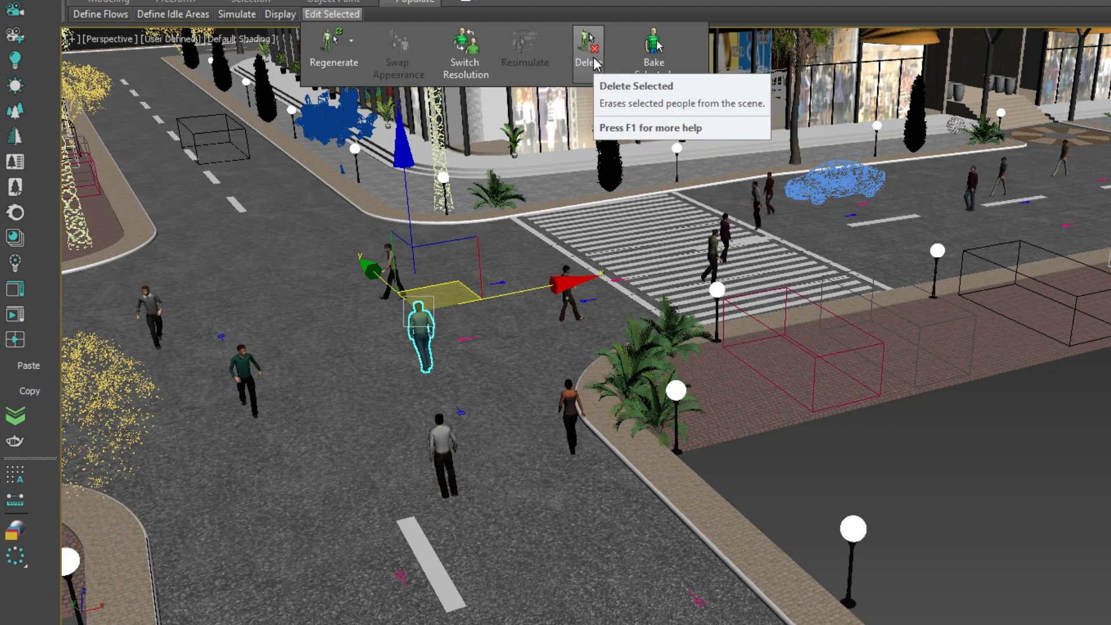
click(589, 57)
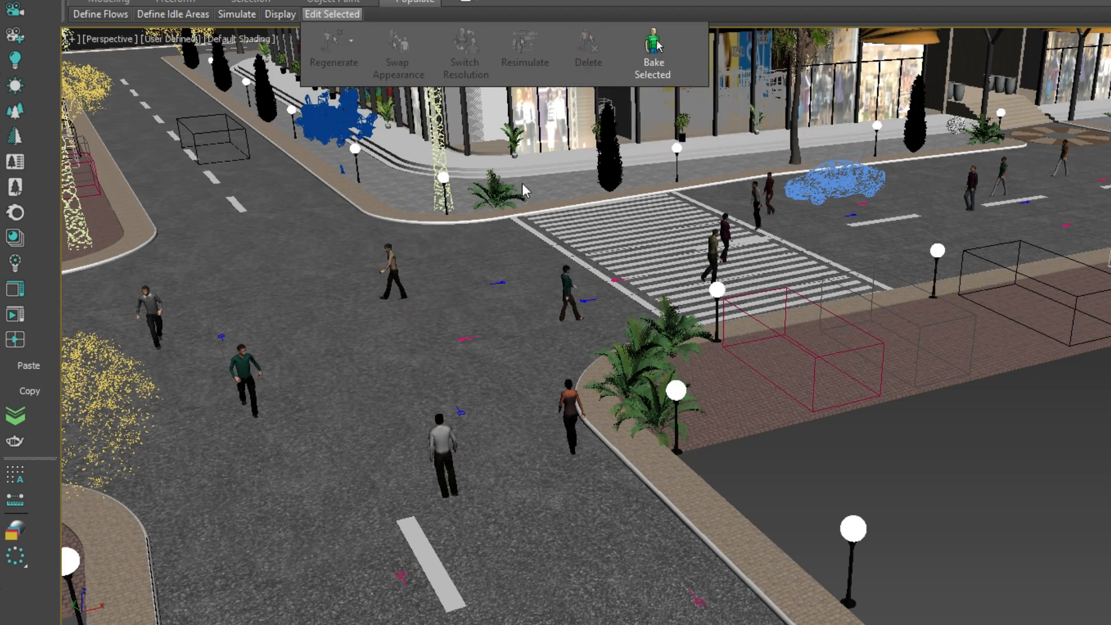
- Delete the person walking near the sidewalk corner at the far side of the intersection
click(564, 286)
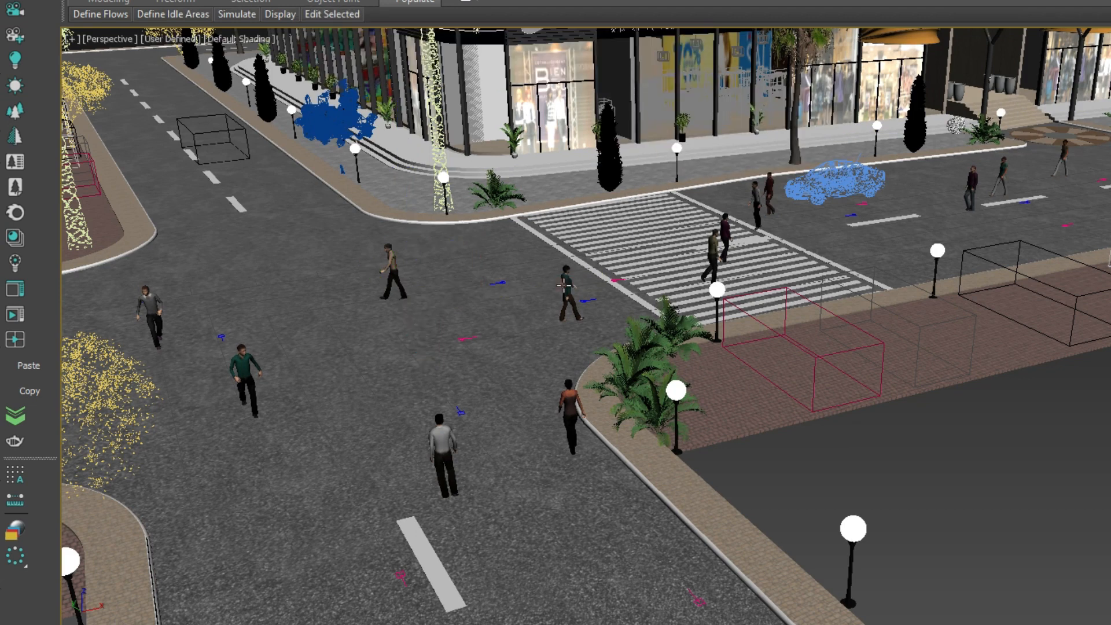
click(390, 265)
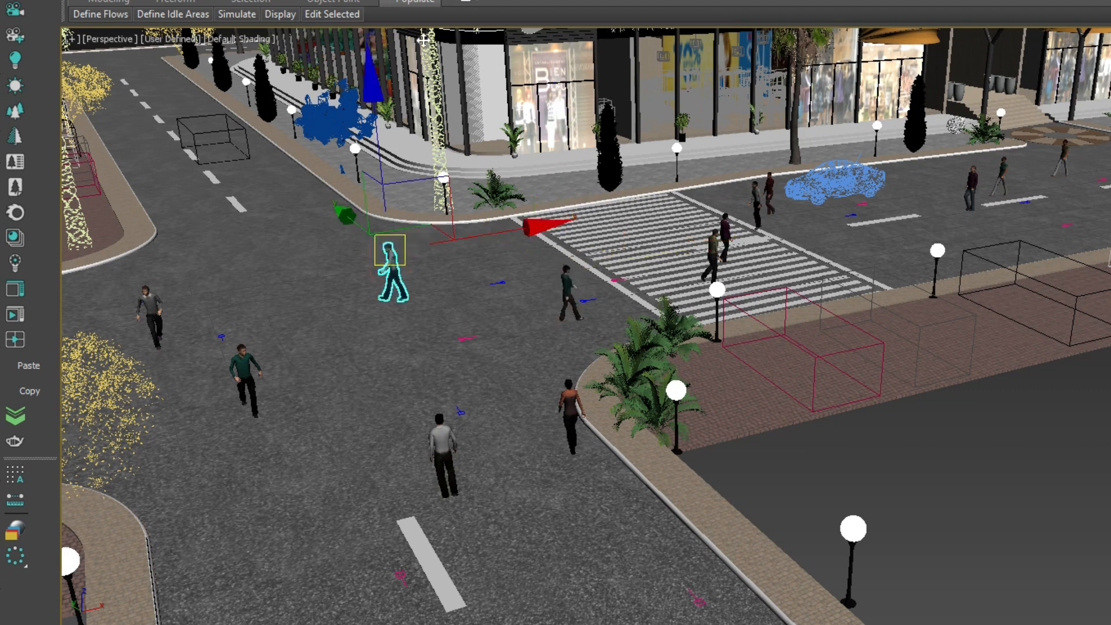
mouse_move(329, 16)
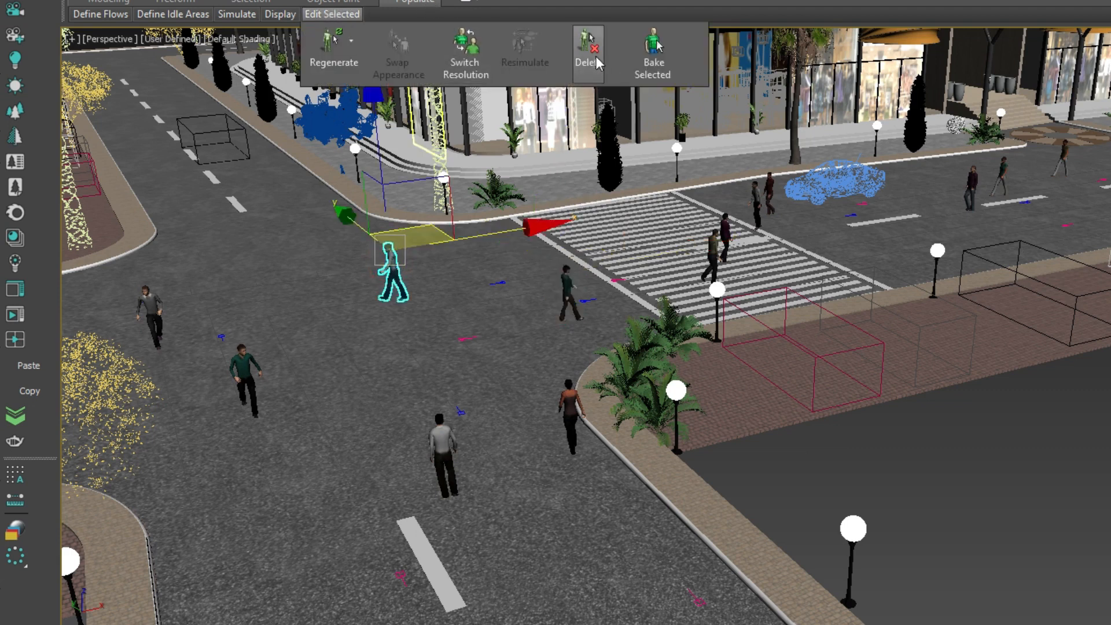
click(595, 58)
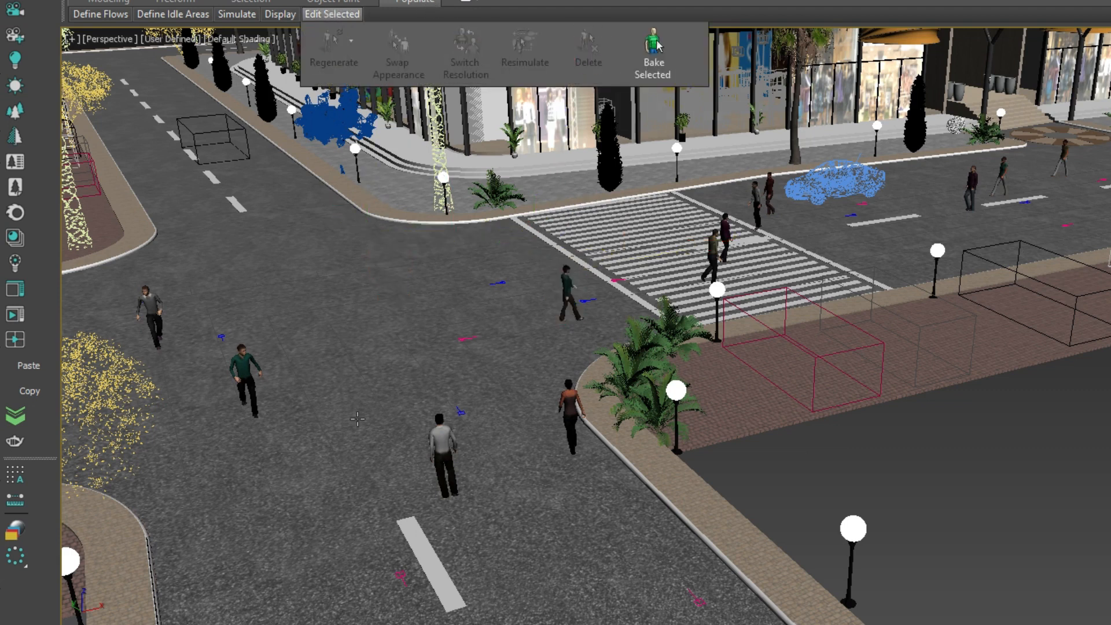
- Select the man in the green shirt walking in the street foreground and regenerate his appearance
middle_drag(467, 420, 422, 314)
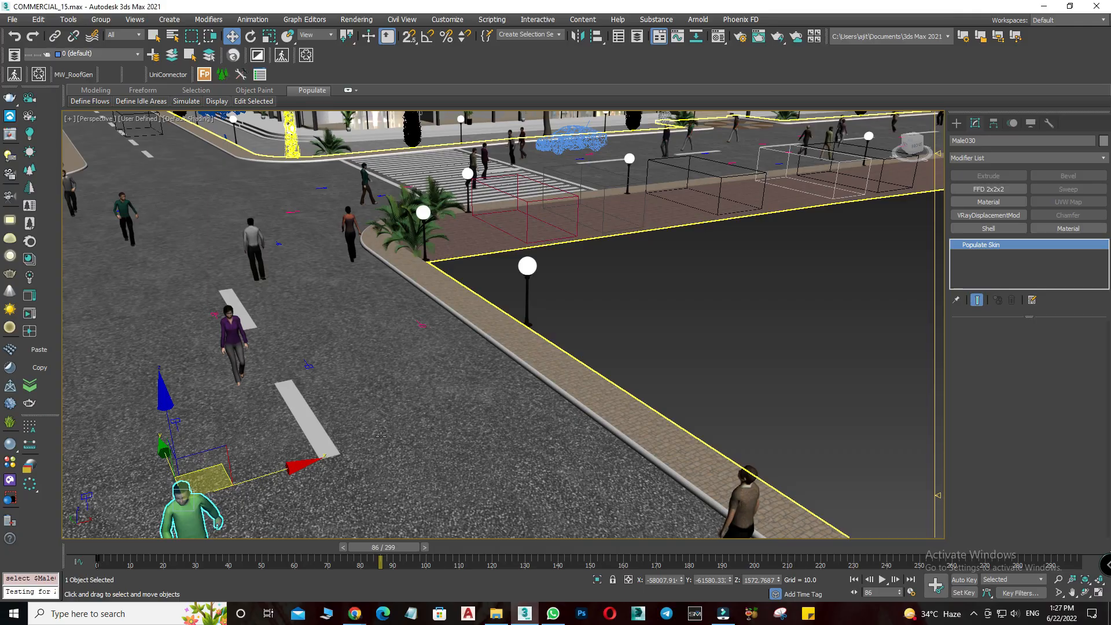
middle_drag(381, 436, 388, 412)
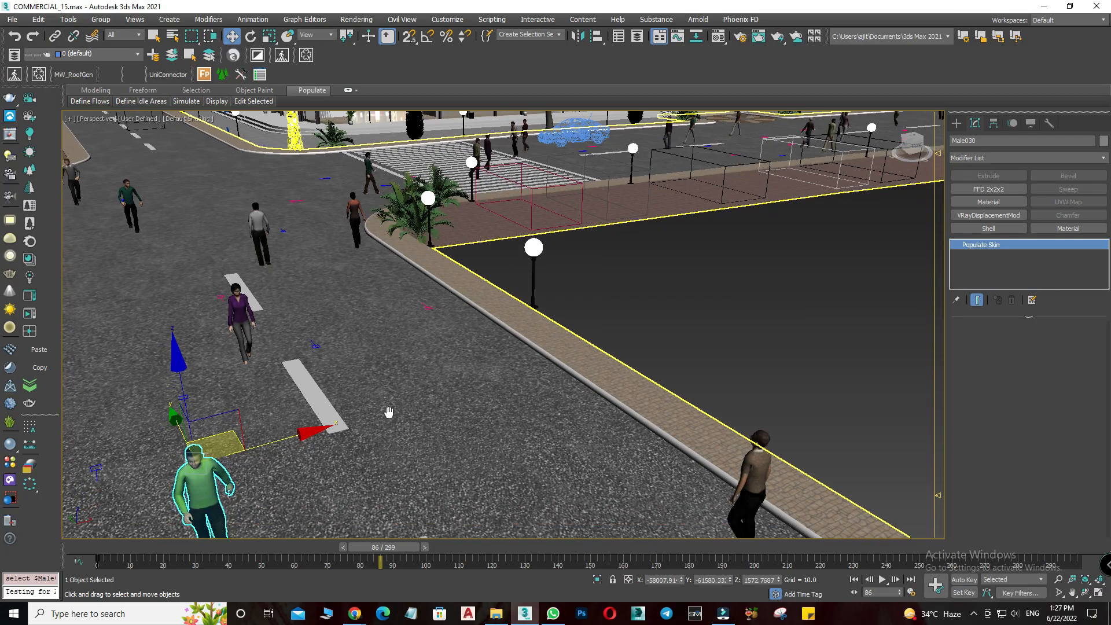
key(z)
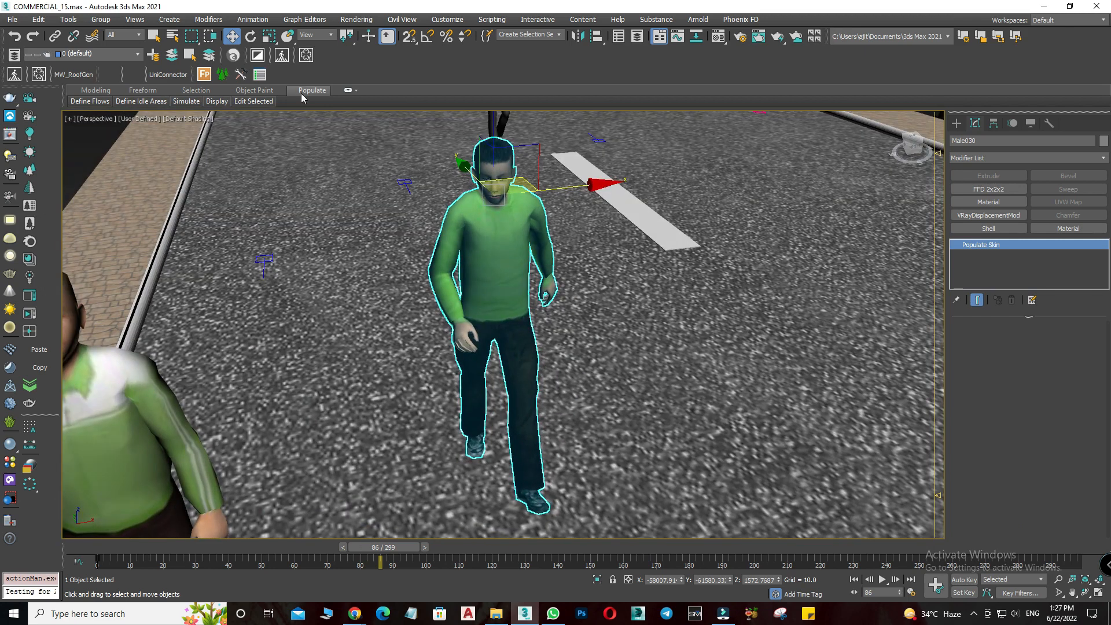
mouse_move(252, 100)
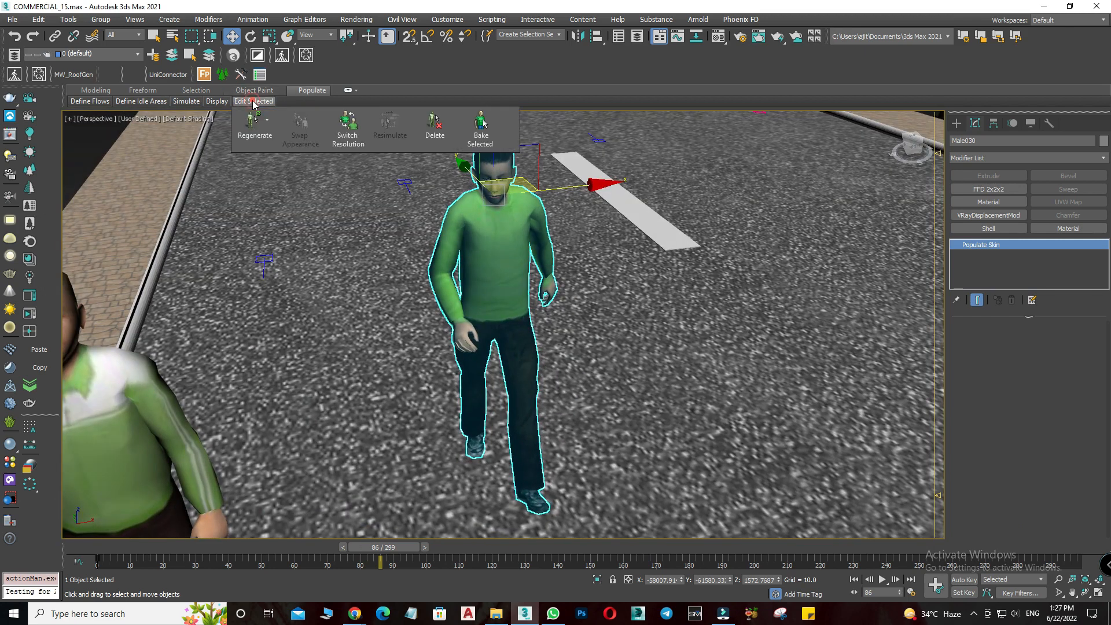
click(268, 120)
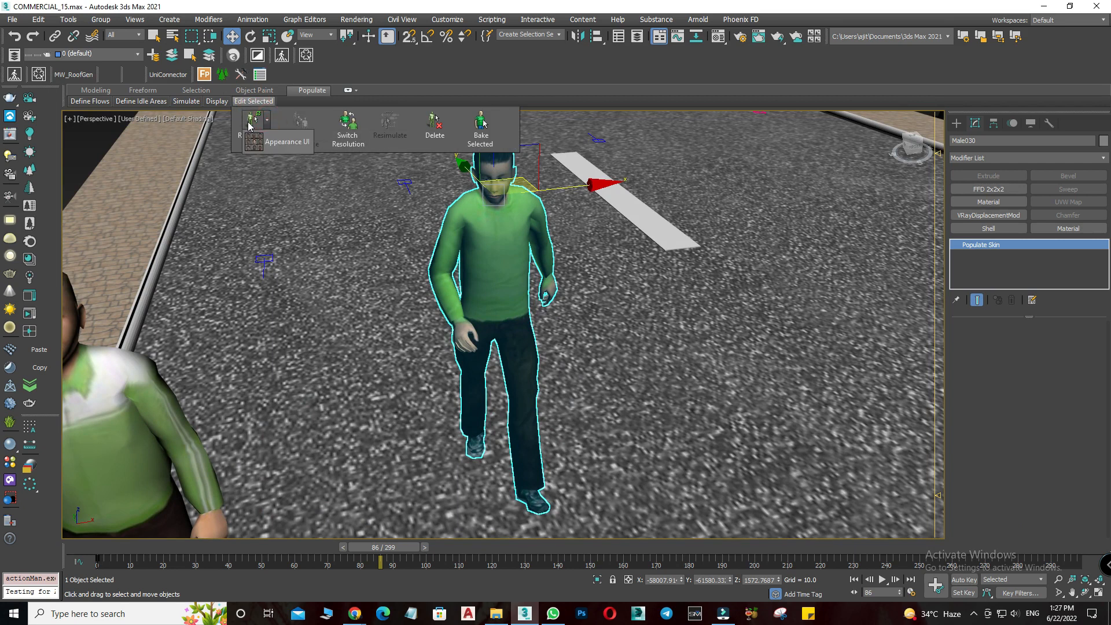
click(250, 125)
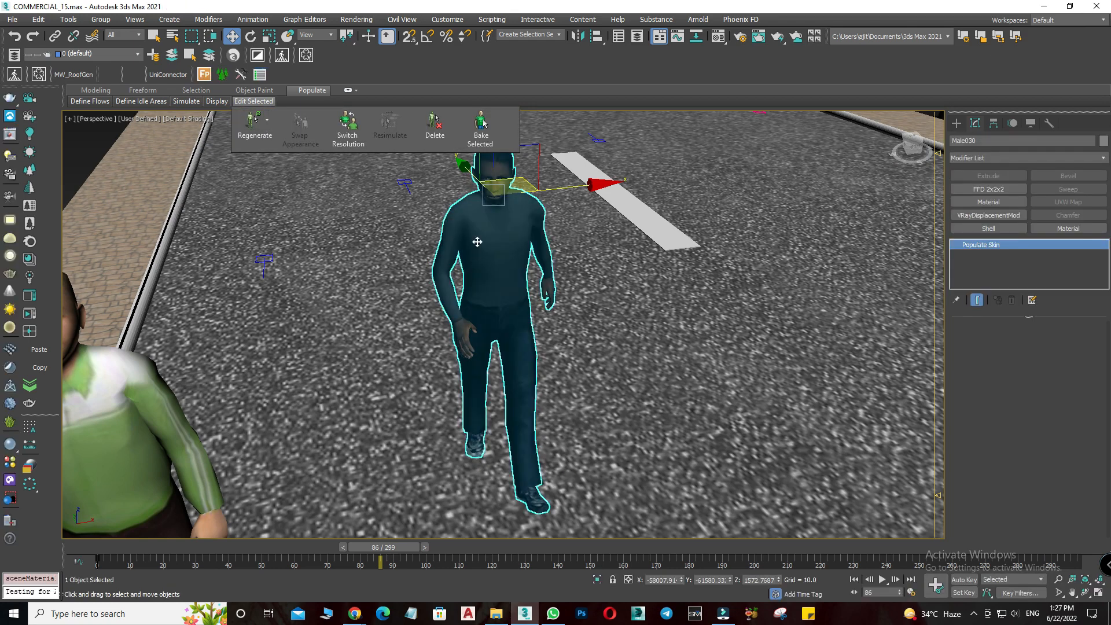
- Regenerate the selected man's look from a dark-haired male character chosen in the Crowd Styles Customization appearance settings
middle_drag(530, 258, 440, 278)
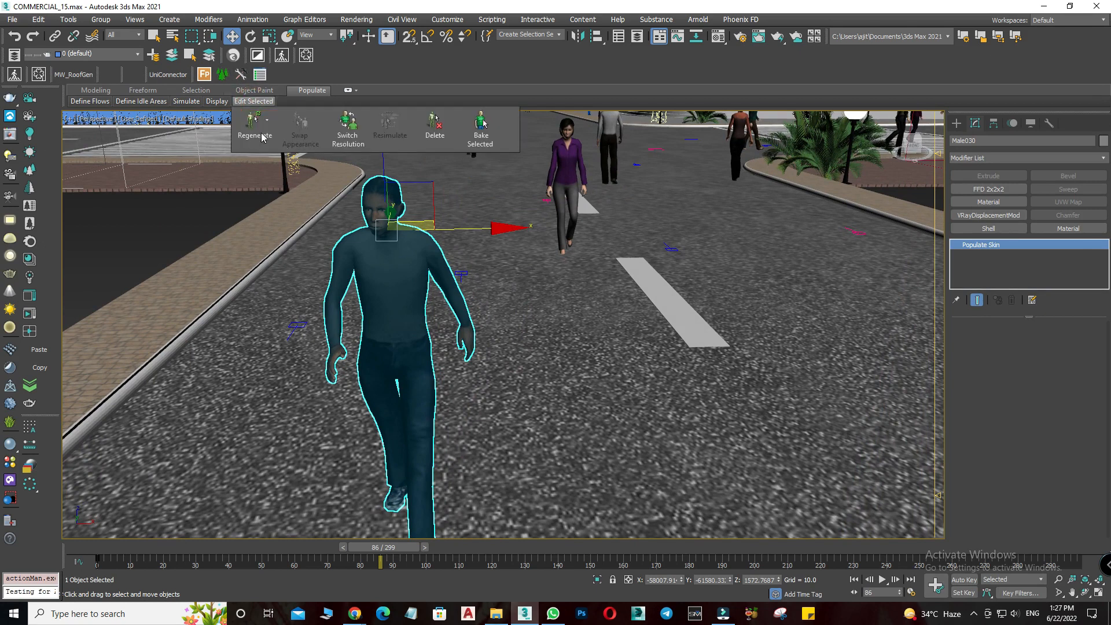
click(267, 120)
click(258, 145)
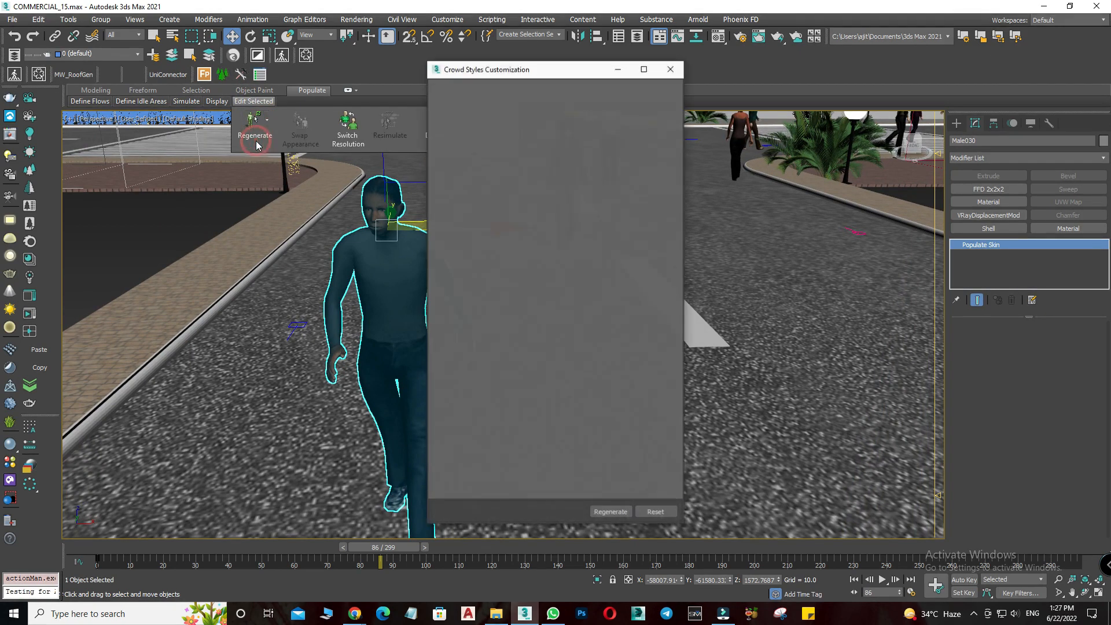
click(515, 217)
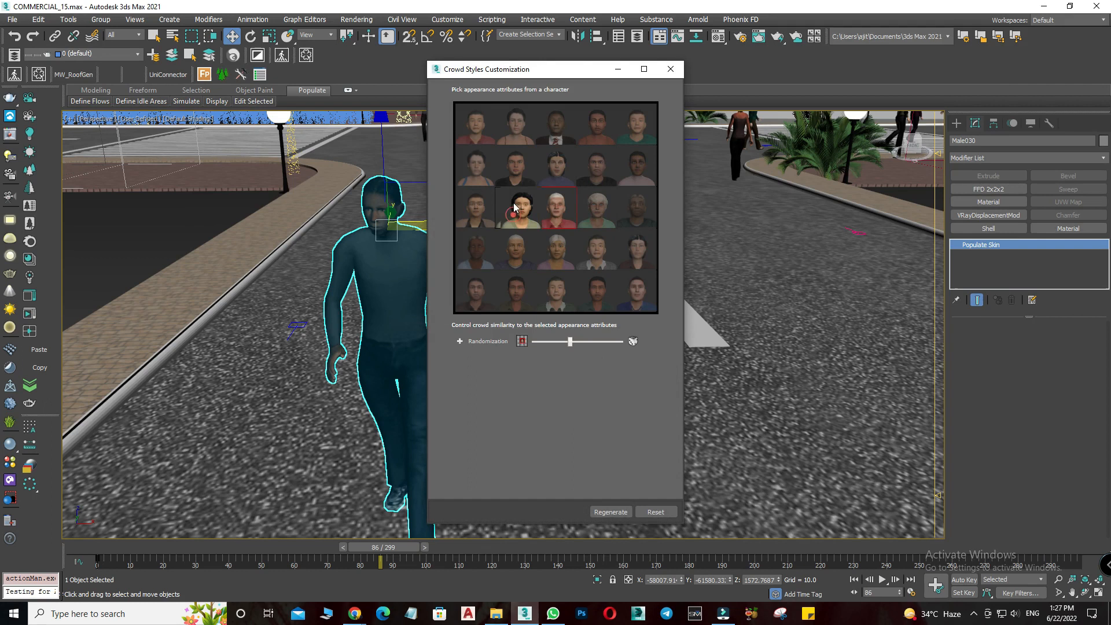
click(517, 211)
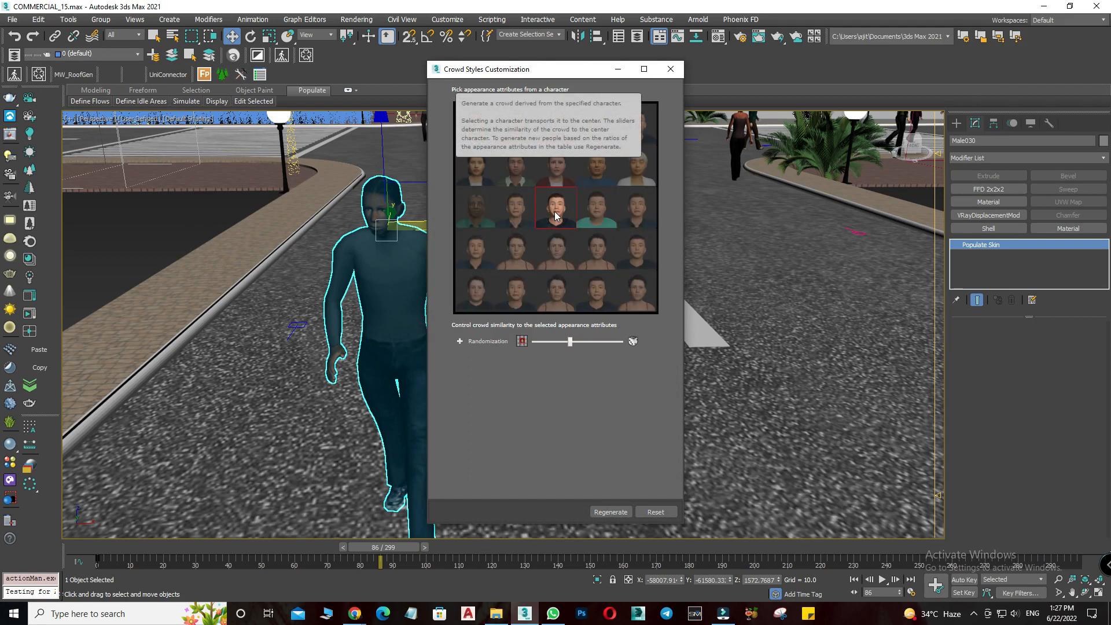
drag(551, 65, 551, 80)
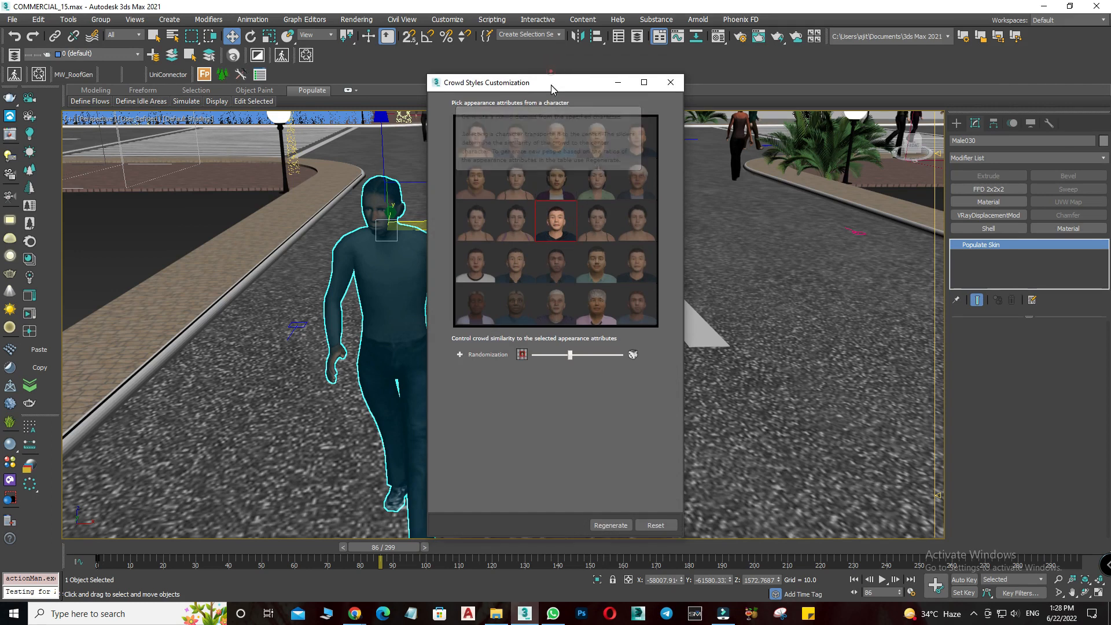
click(609, 525)
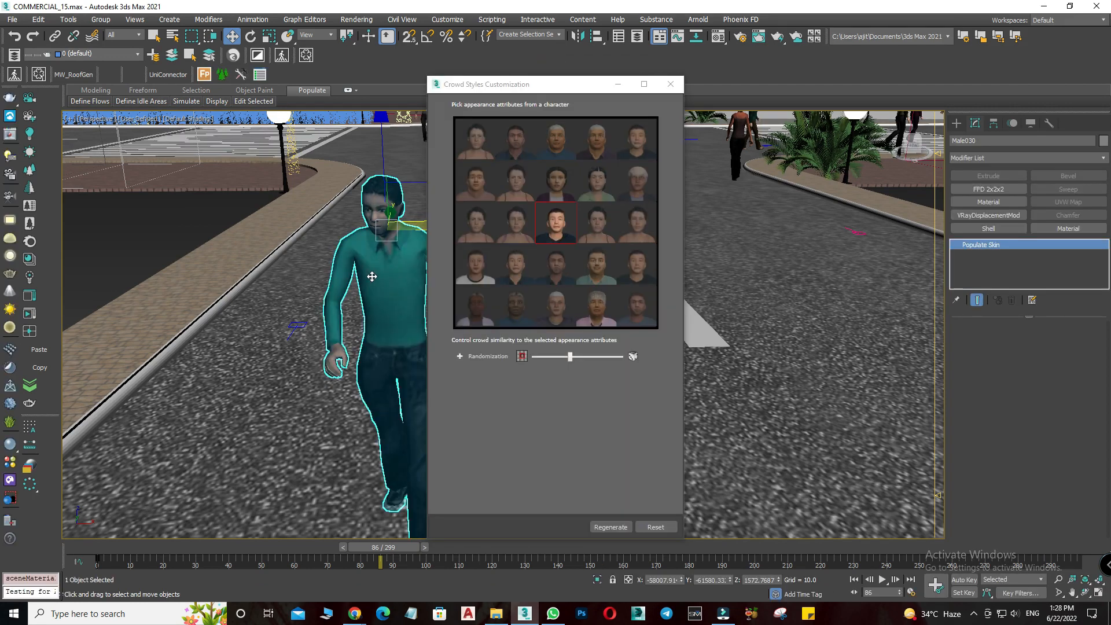
- Choose a bald male character in a dark top as the appearance source, regenerate the man, and close the customization window
drag(545, 91, 639, 98)
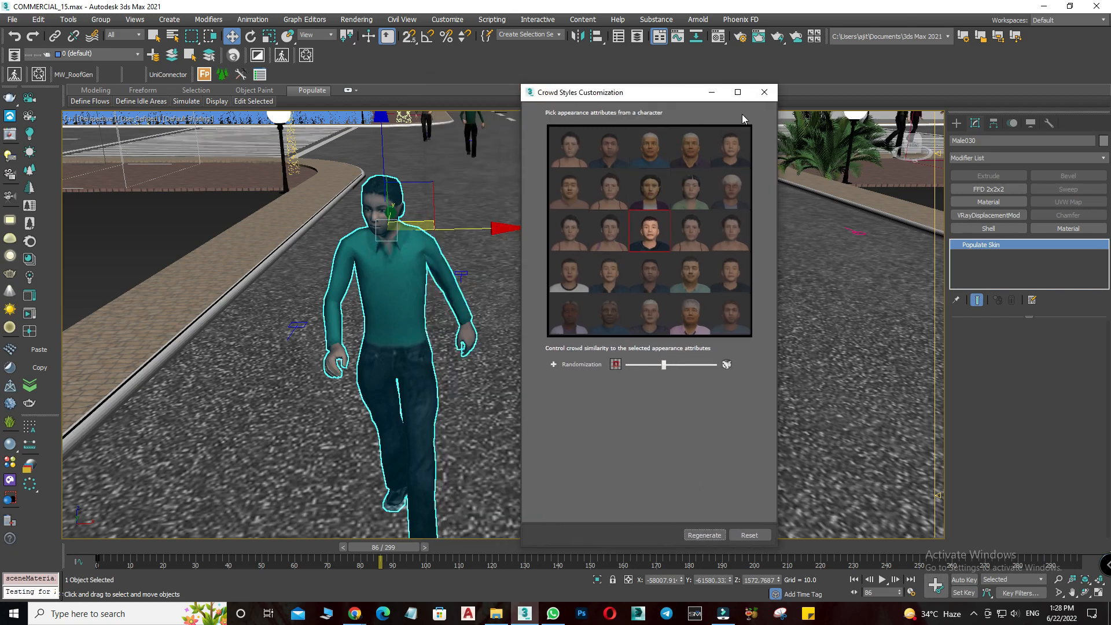
click(677, 155)
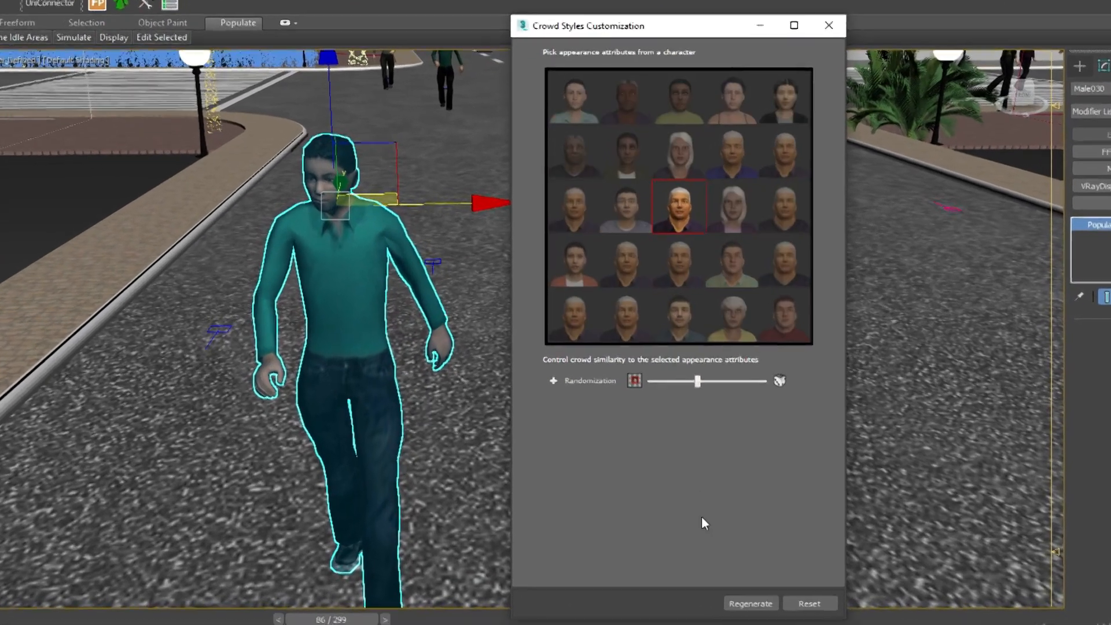
click(743, 605)
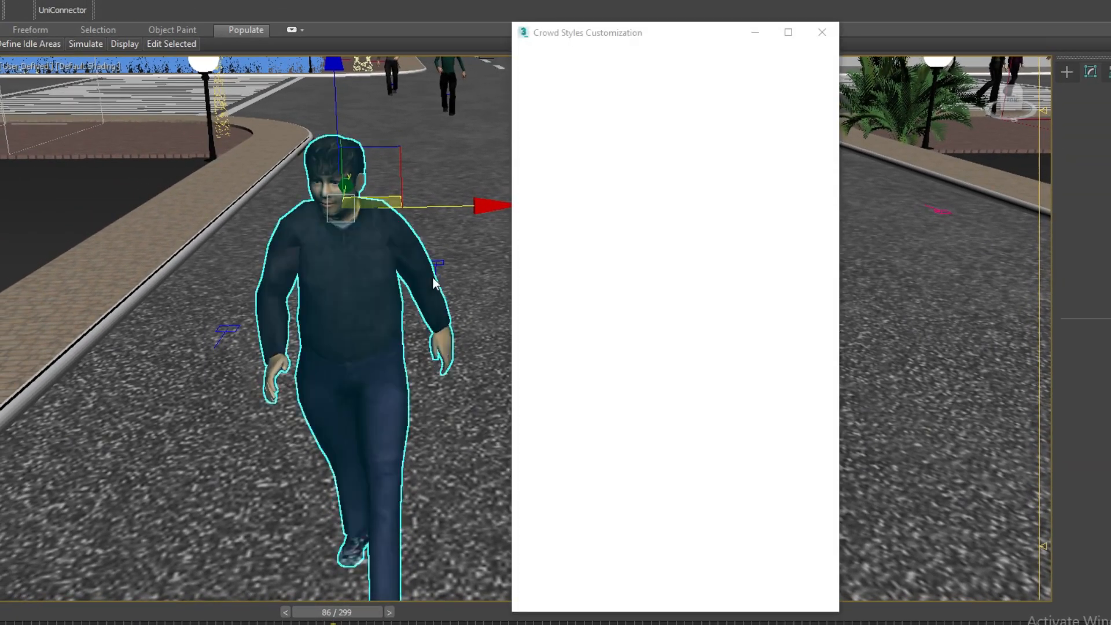
click(823, 32)
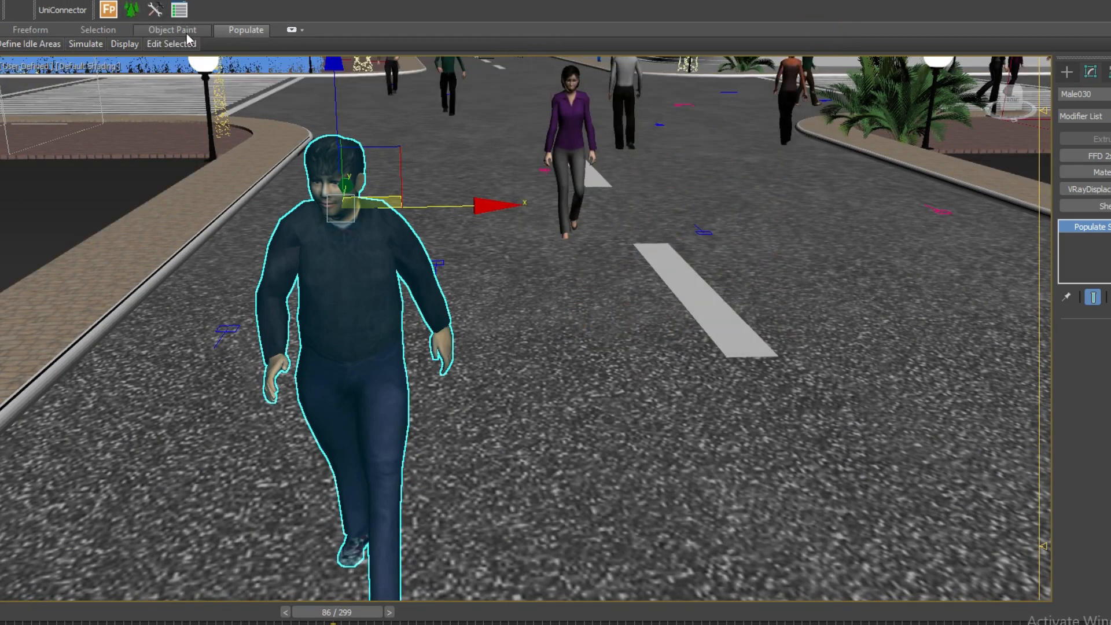
- Switch the resolution of the selected foreground man twice with the Populate editing tools
mouse_move(154, 45)
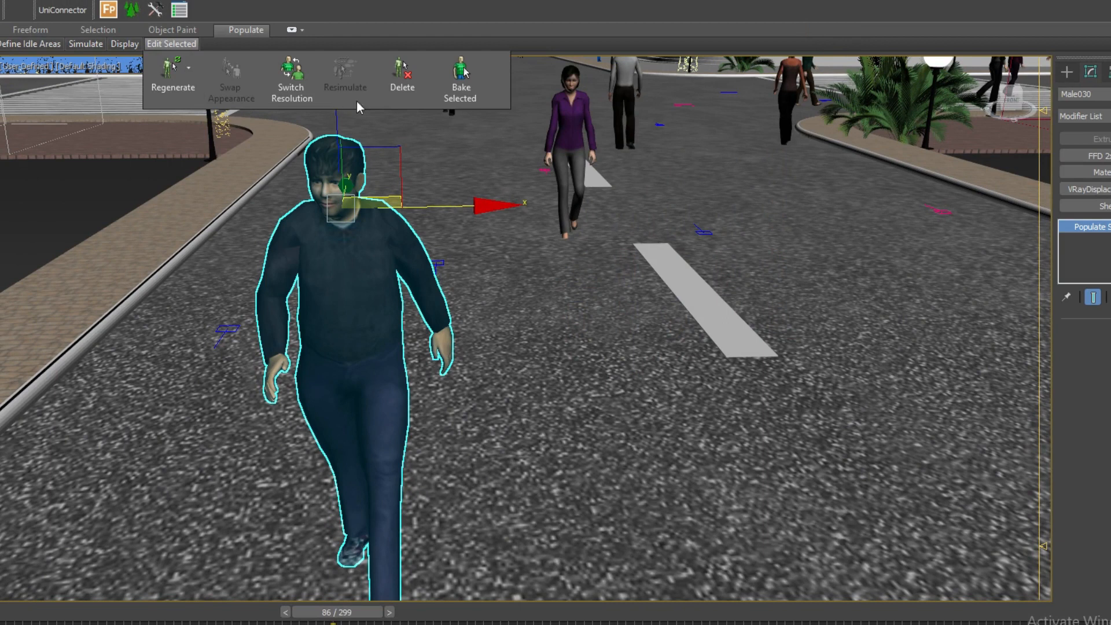
click(290, 74)
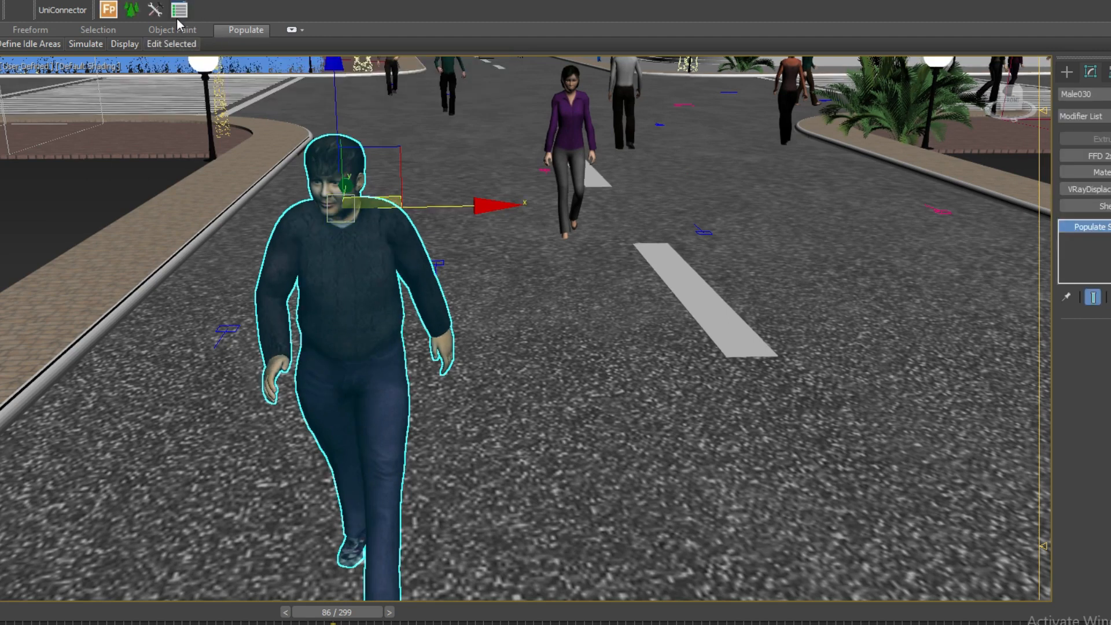
mouse_move(155, 44)
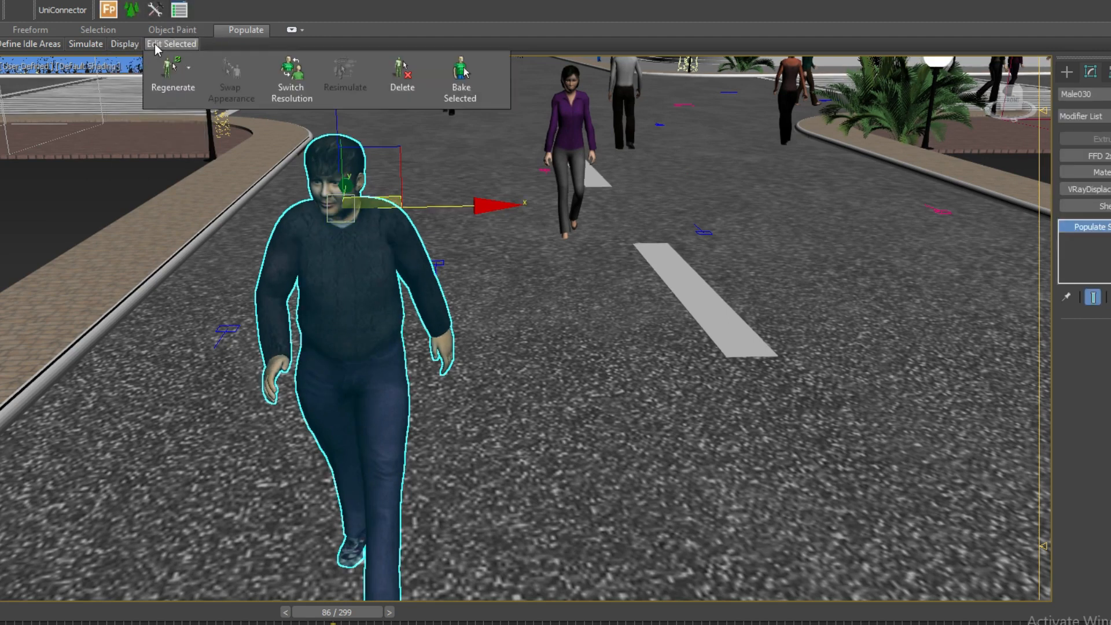
click(290, 86)
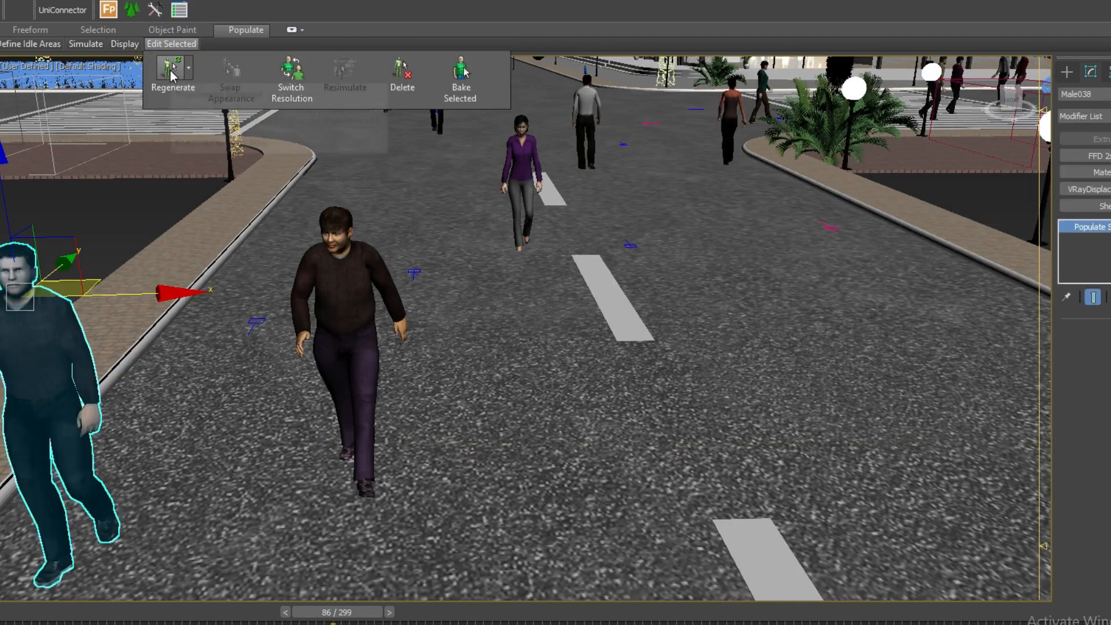
- Select the other man walking near the curb, regenerate his appearance several times, and deselect him
click(171, 74)
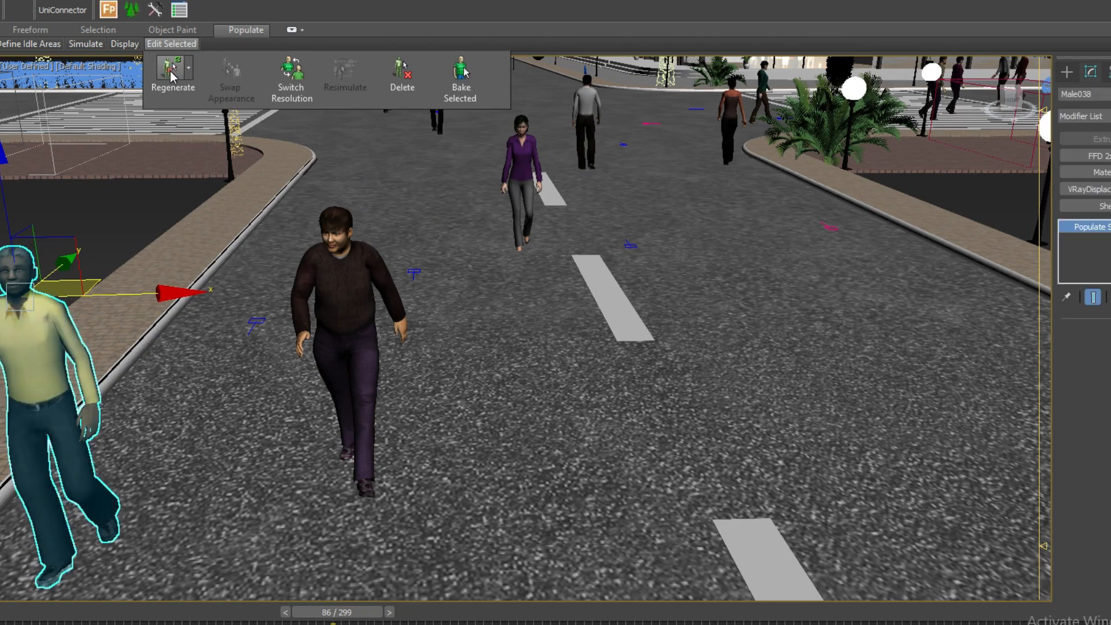
click(171, 74)
click(170, 72)
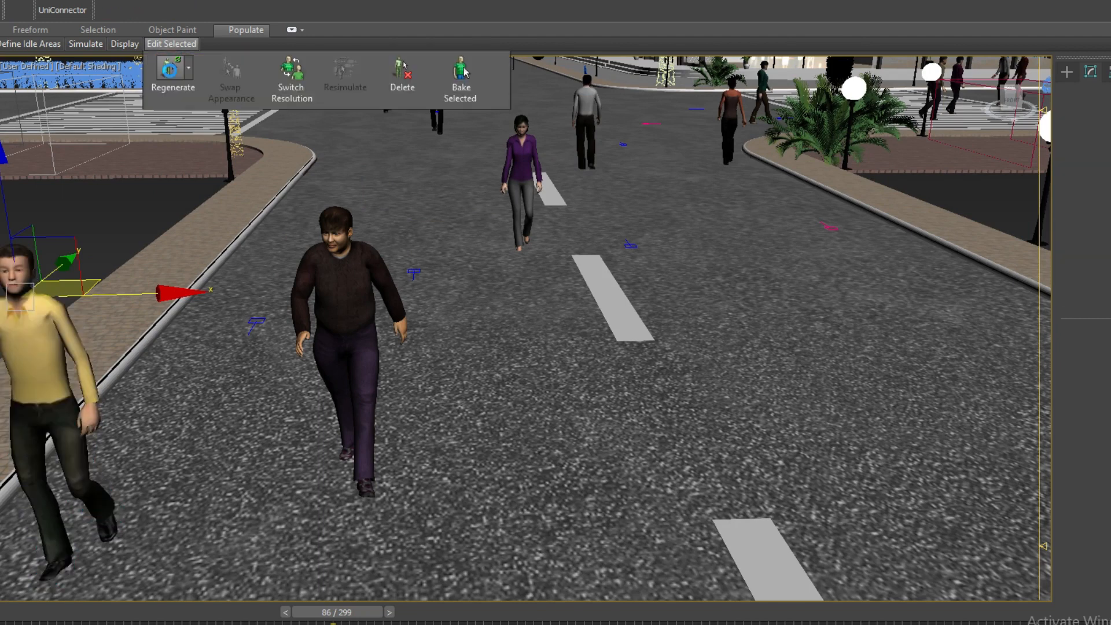
click(171, 68)
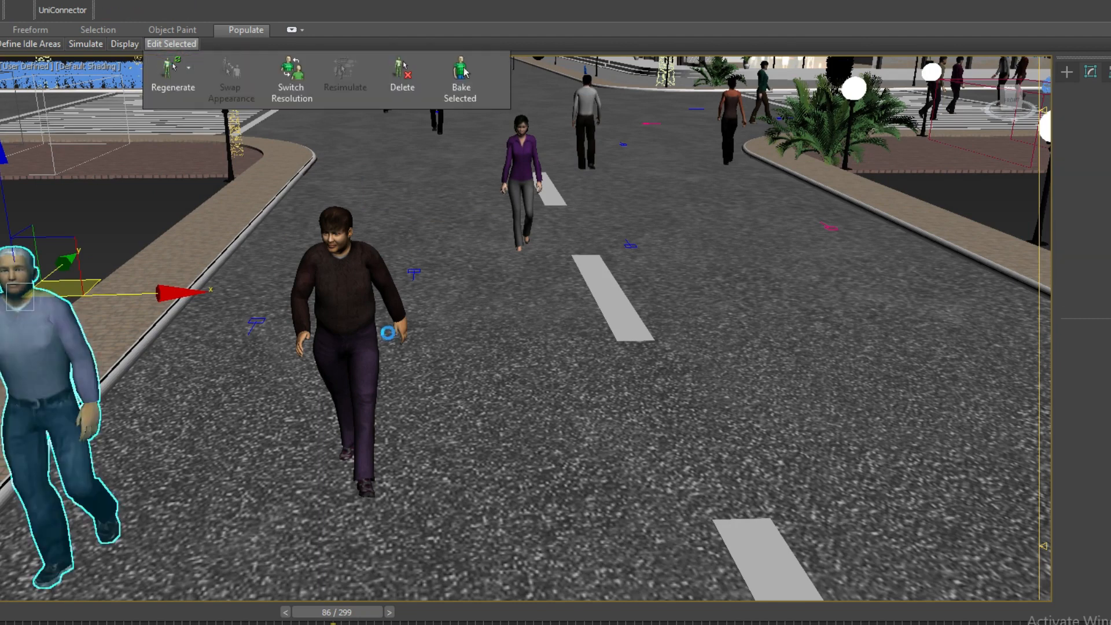
click(310, 3)
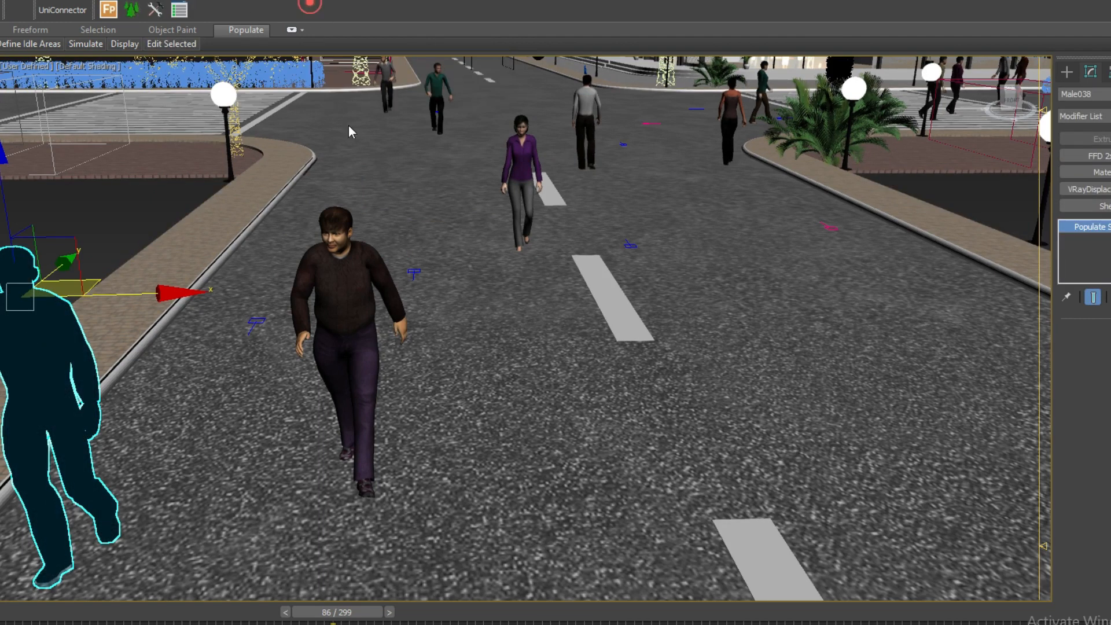
click(104, 225)
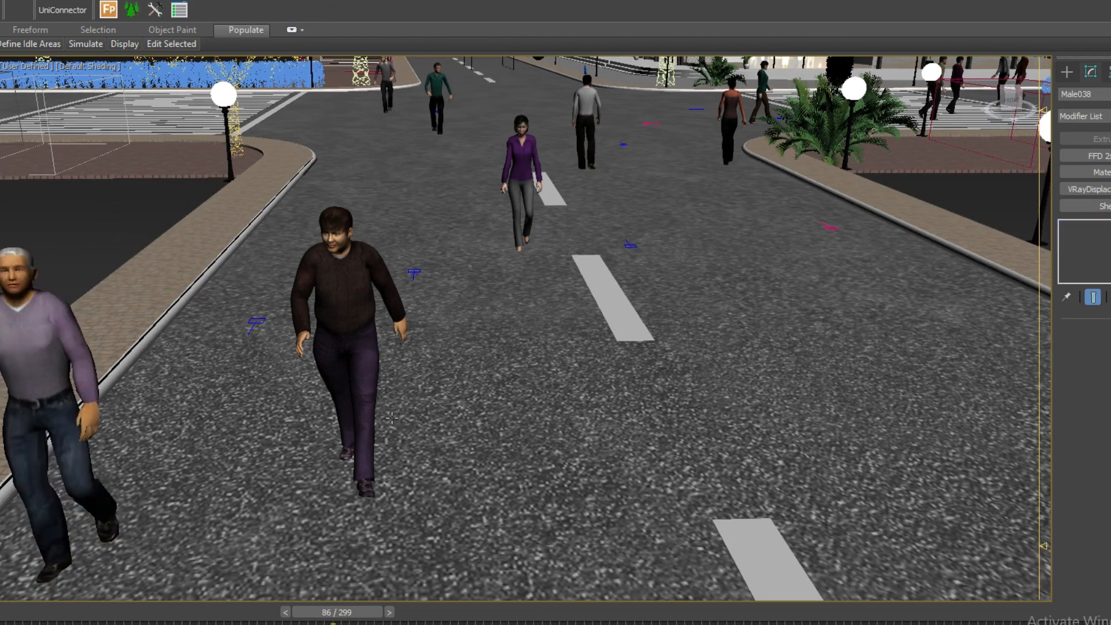
- Check the scene through VRayCam001 and VRayCam002, and return to a perspective view of the street and storefronts
alt+middle_drag(425, 421, 429, 418)
scroll(429, 419, down, 2)
key(c)
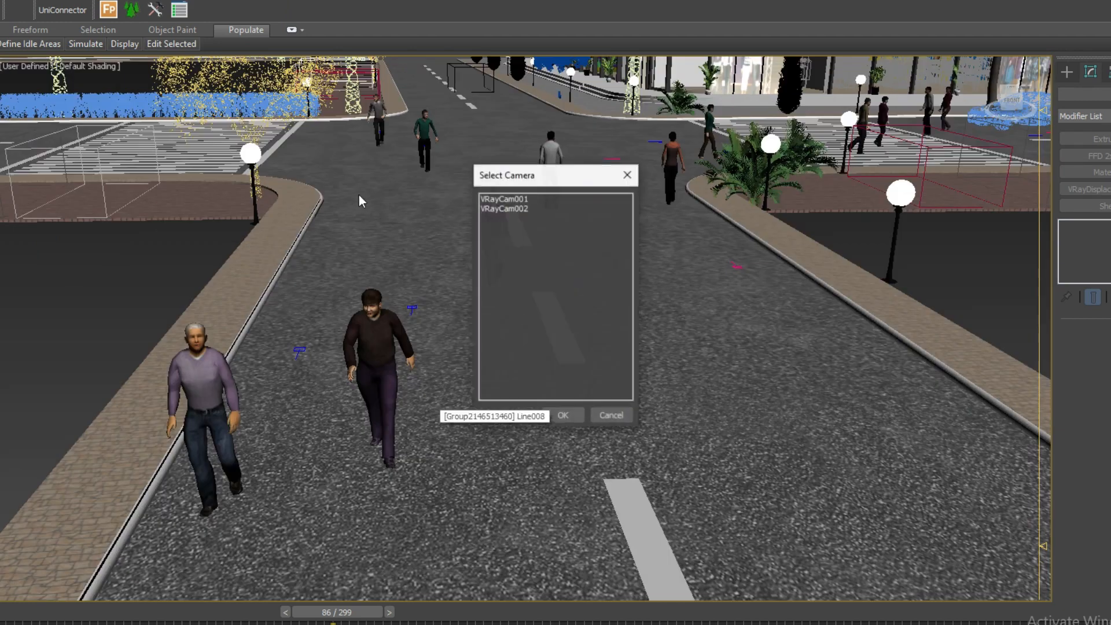
double_click(512, 199)
key(c)
double_click(495, 210)
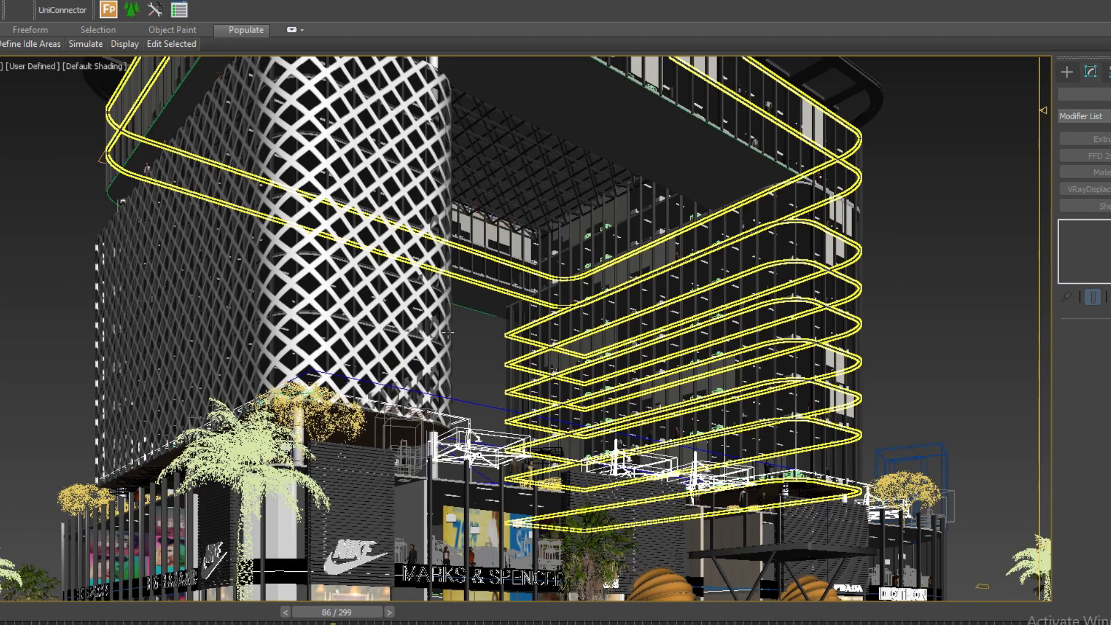
key(p)
alt+middle_drag(449, 416, 429, 532)
middle_drag(382, 123, 450, 421)
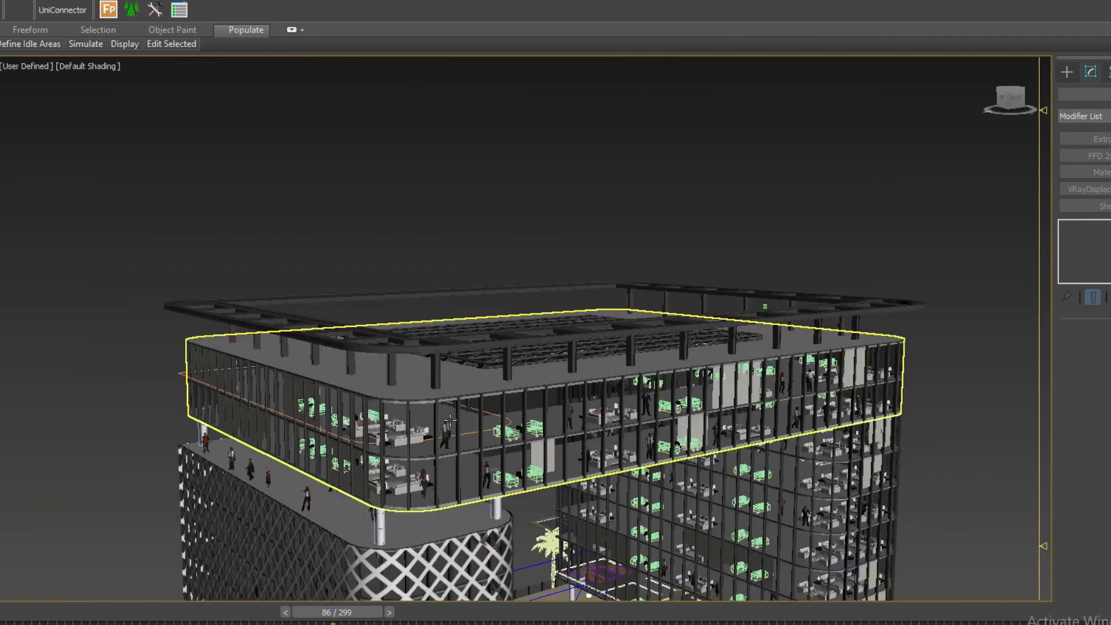
middle_drag(458, 379, 432, 253)
middle_drag(504, 588, 395, 225)
middle_drag(427, 525, 401, 528)
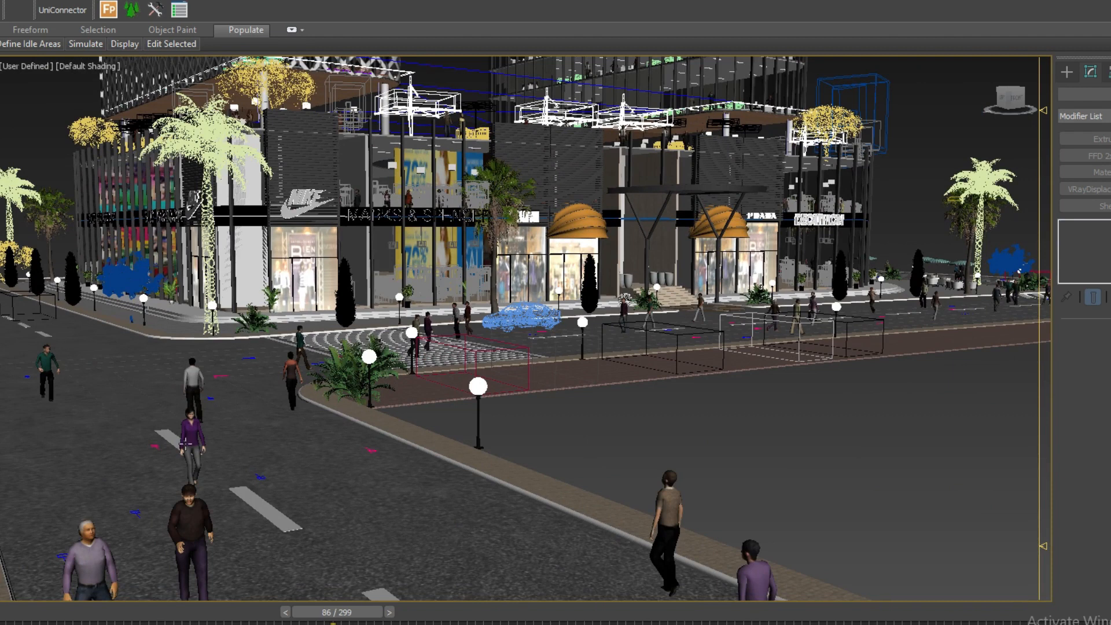
- Create a Populate seat on the road surface near the curb in the foreground
click(10, 45)
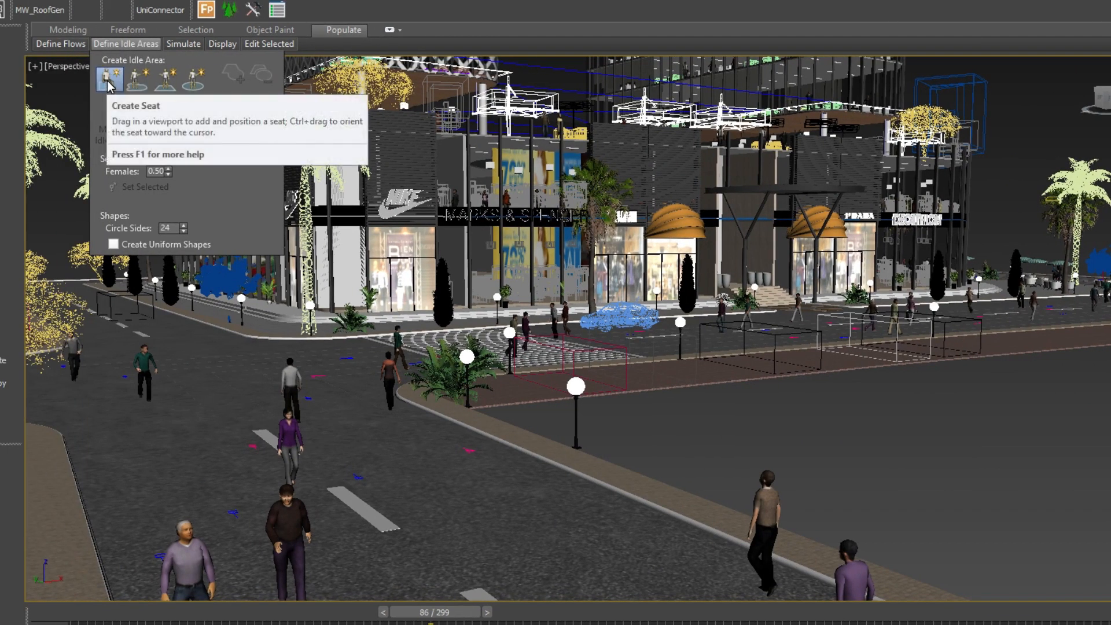
click(107, 81)
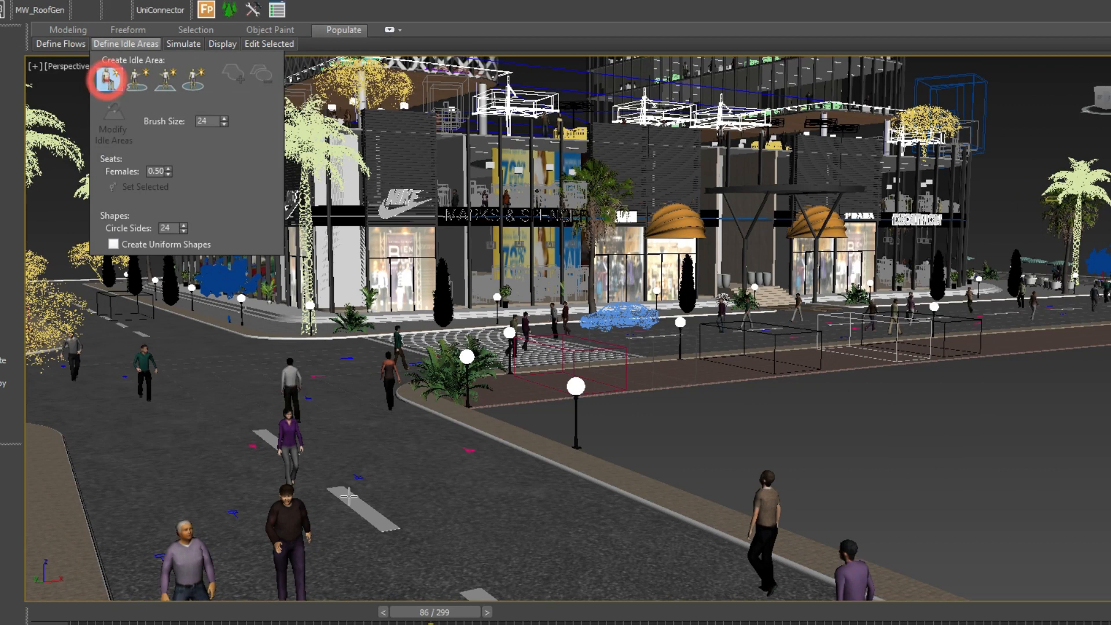
click(517, 540)
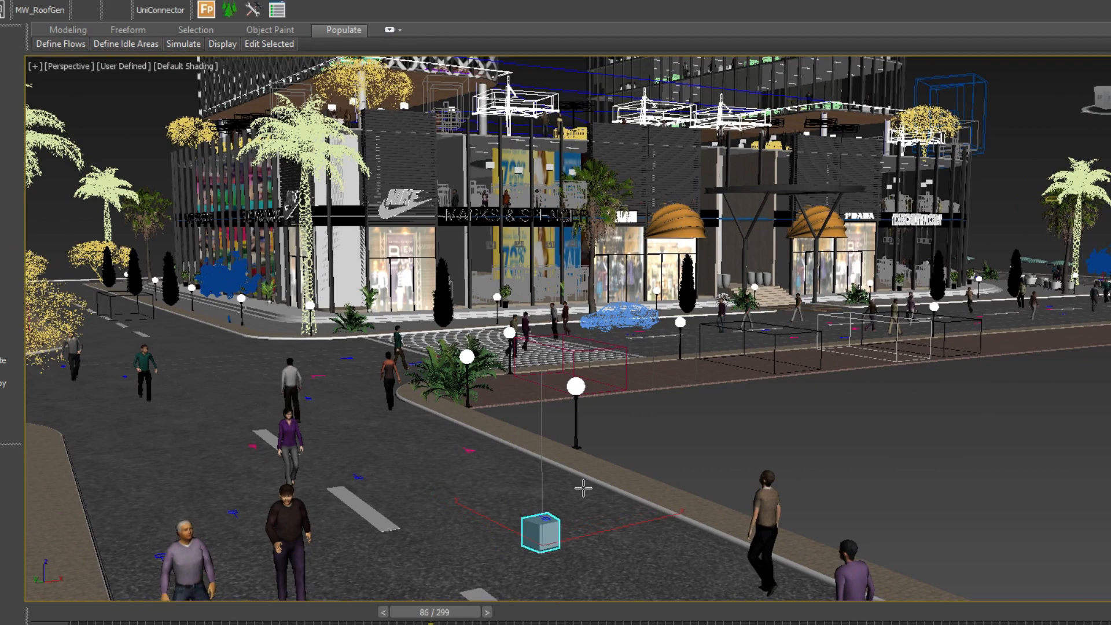
- Run the Populate simulation to put a person on the new seat in the road
key(w)
key(z)
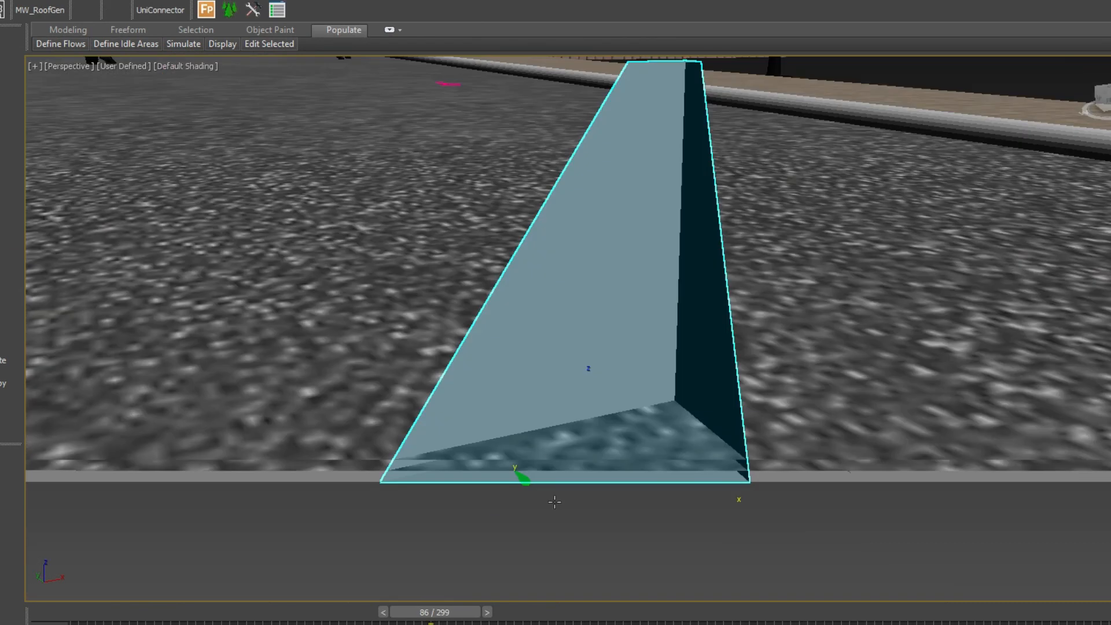
scroll(548, 430, down, 2)
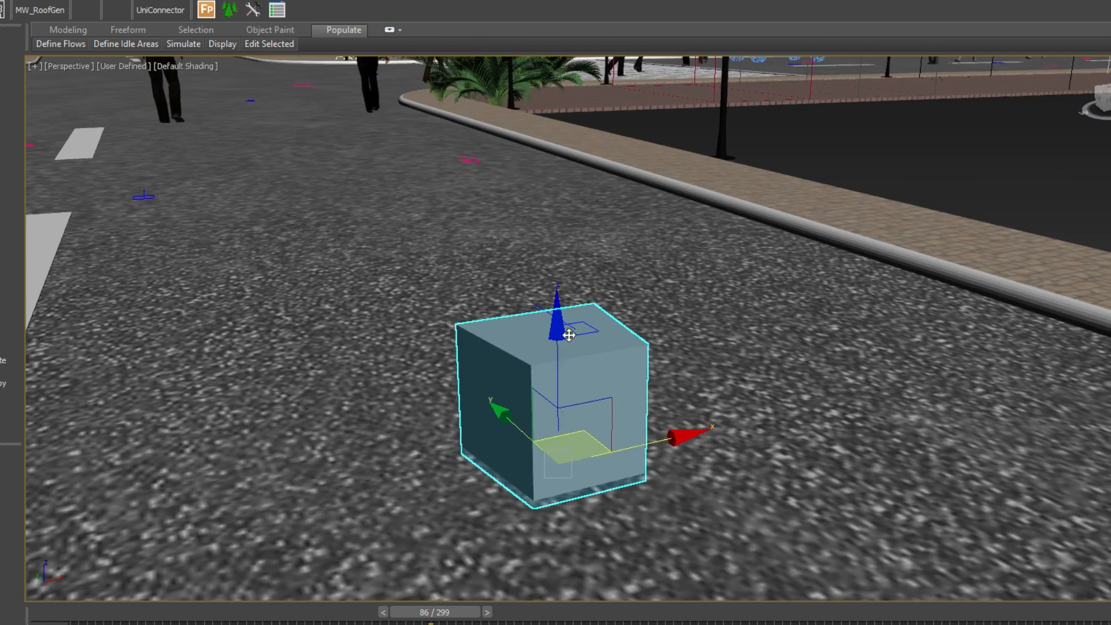
mouse_move(189, 46)
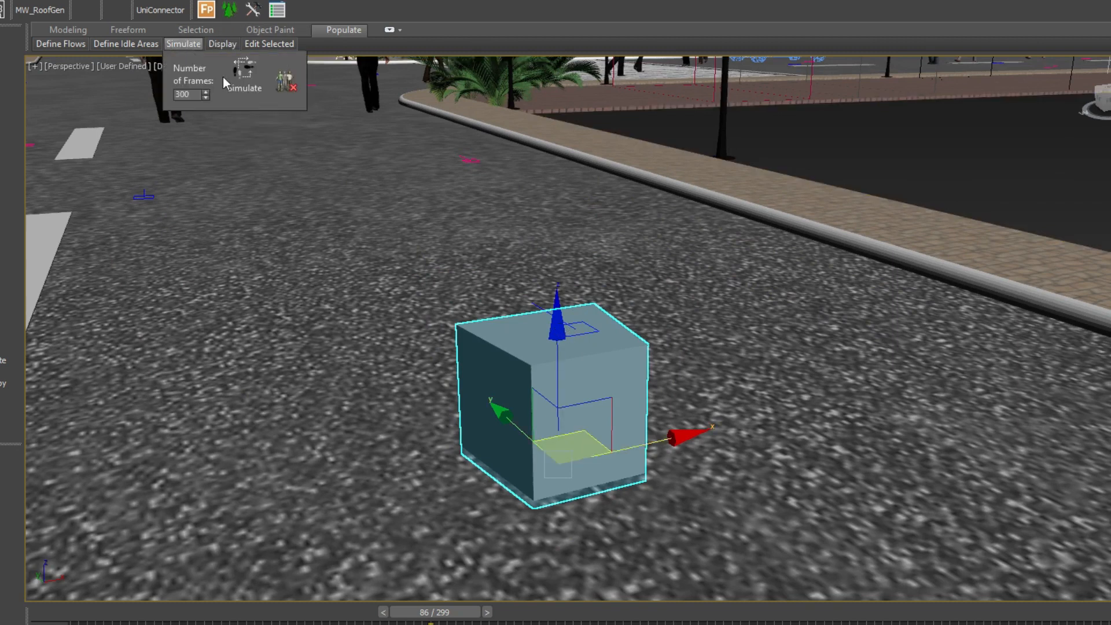
click(246, 73)
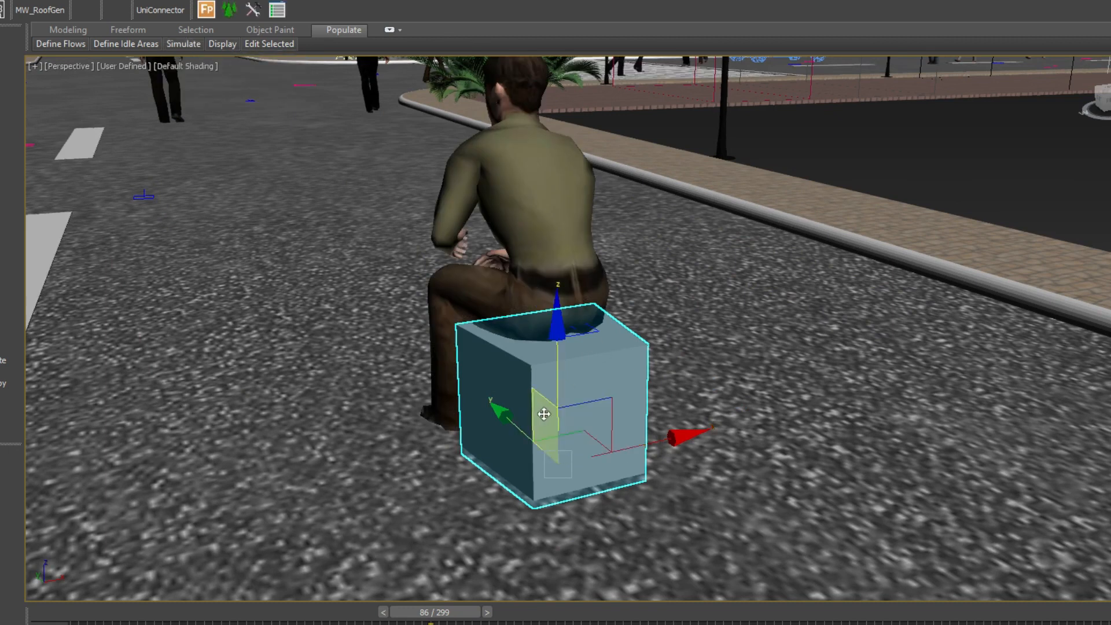
- Rotate the seat about 167 degrees around its Z axis so the seated man faces the other way
alt+middle_drag(544, 413, 509, 475)
key(e)
drag(494, 526, 719, 528)
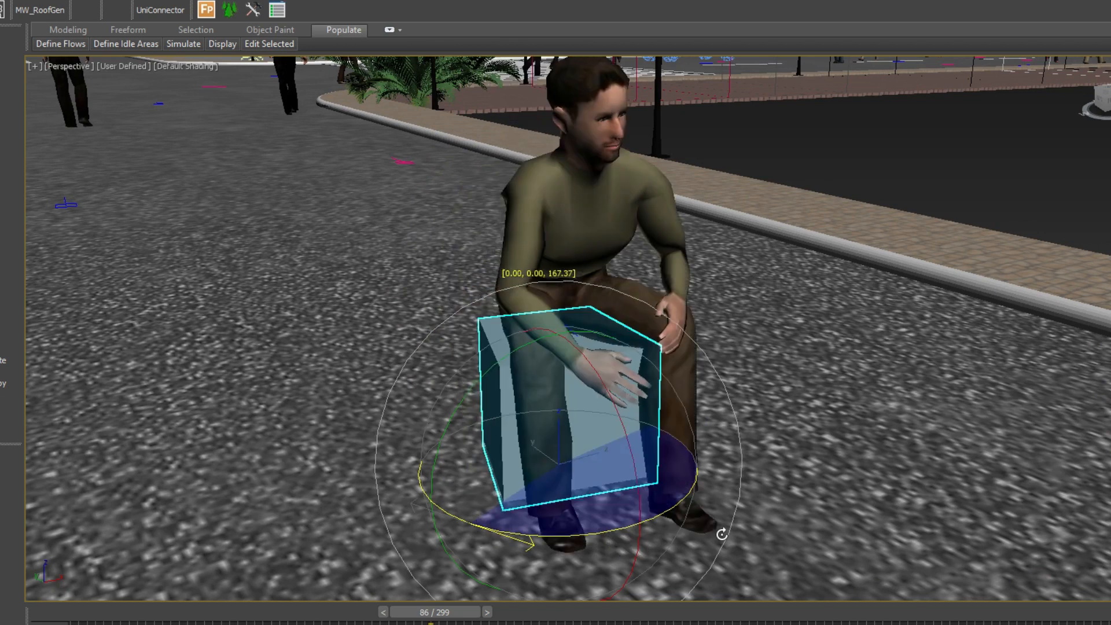
- Move the seat with its man from the road onto the brick sidewalk and play through his seated animation
right_click(604, 231)
click(637, 256)
scroll(681, 387, down, 4)
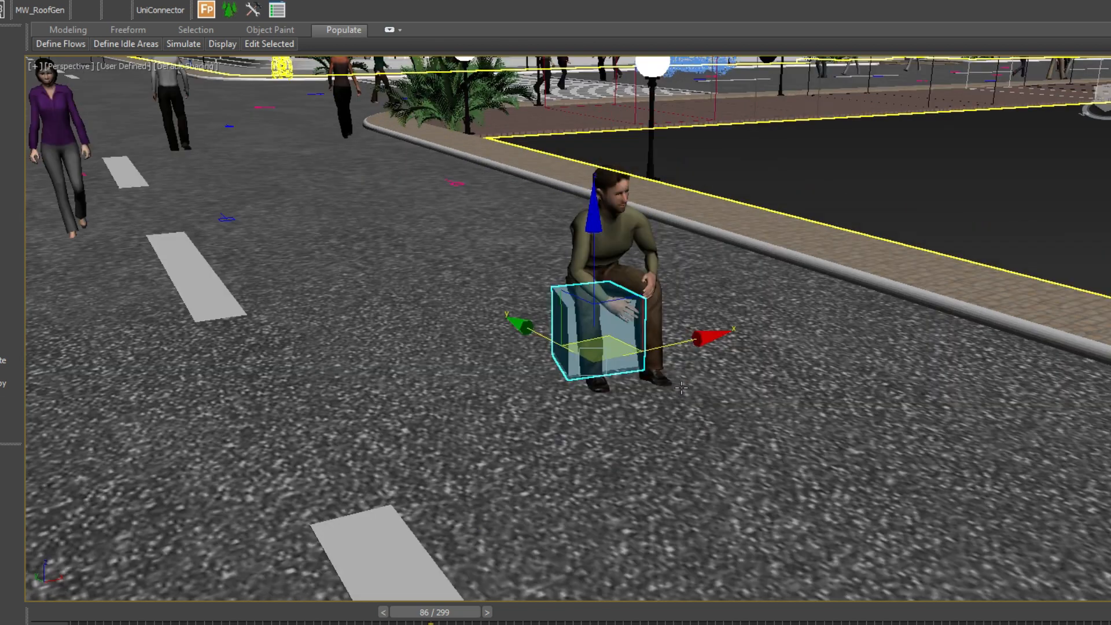
drag(685, 342, 1054, 293)
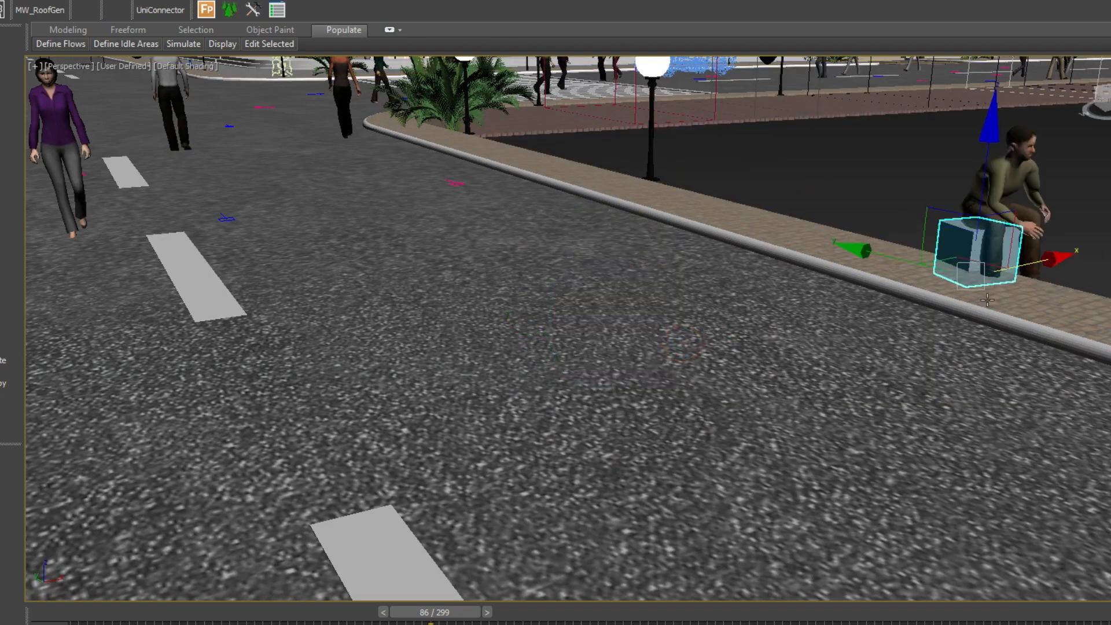
key(z)
scroll(688, 350, down, 4)
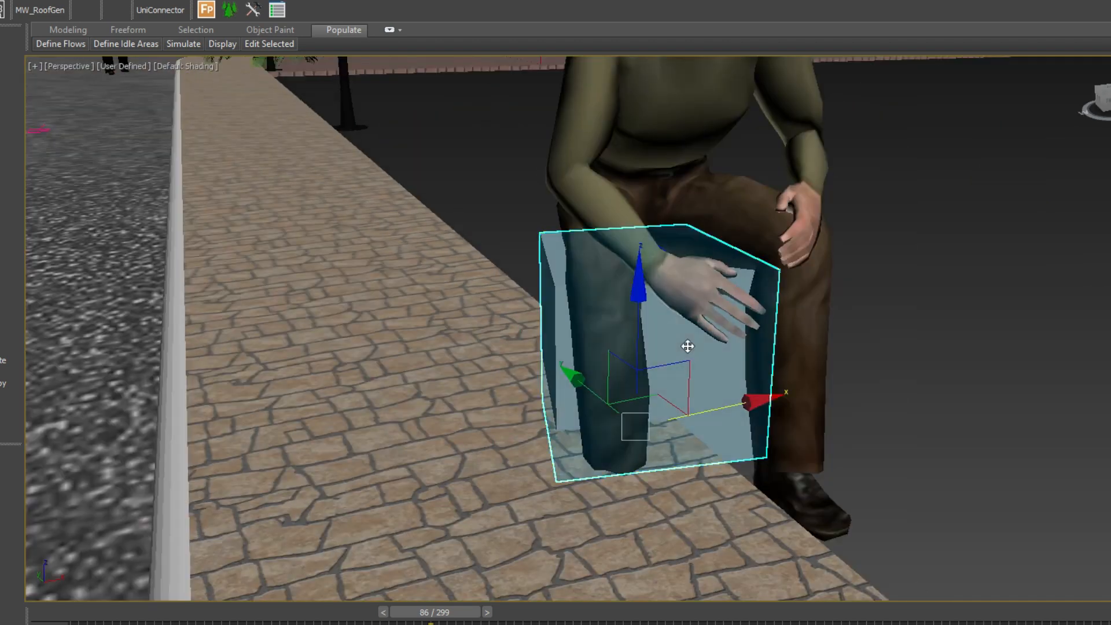
scroll(687, 346, down, 5)
scroll(734, 377, up, 3)
drag(725, 445, 532, 458)
click(106, 619)
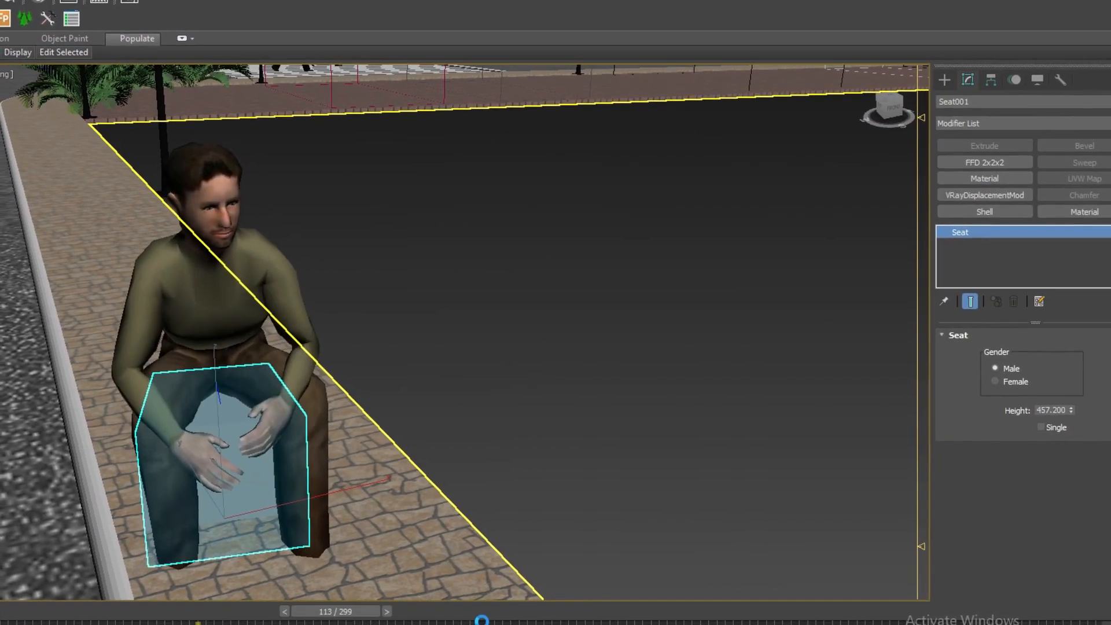
- Set the seat's gender to Female and run the Populate simulation again
click(997, 385)
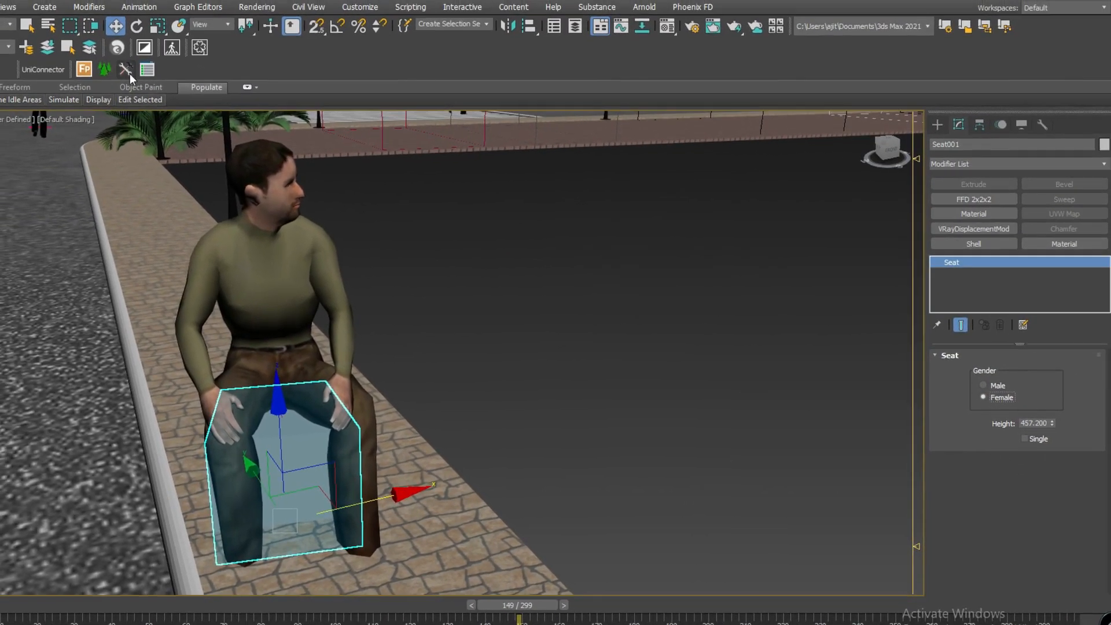
mouse_move(64, 100)
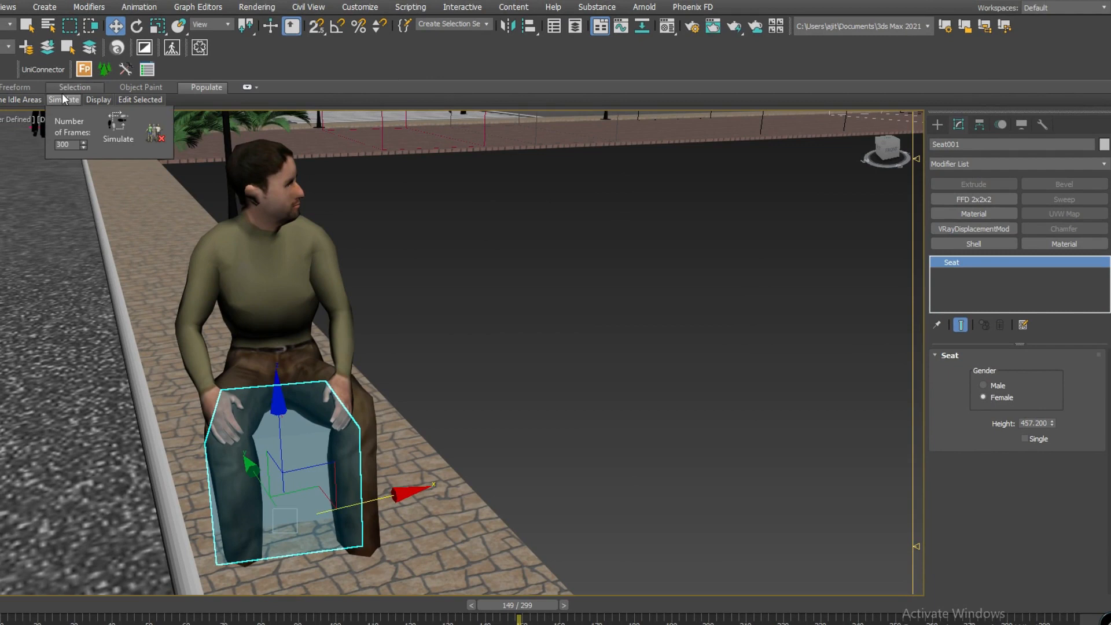
click(128, 127)
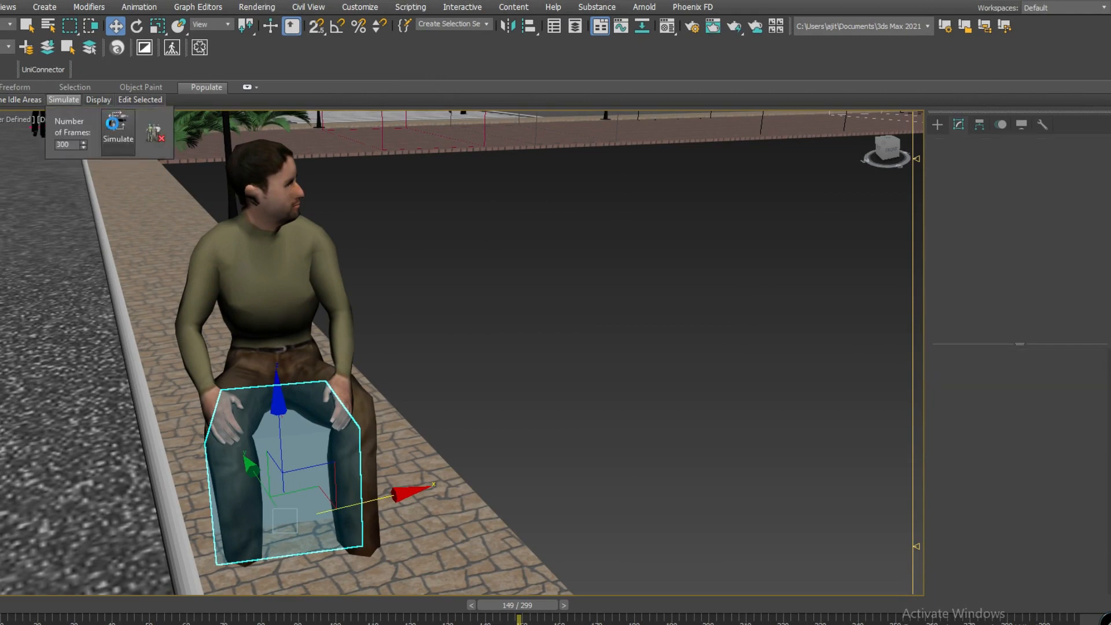
- Remove the seat box from under the seated woman and check her animation, scrubbing to frame 128
click(223, 449)
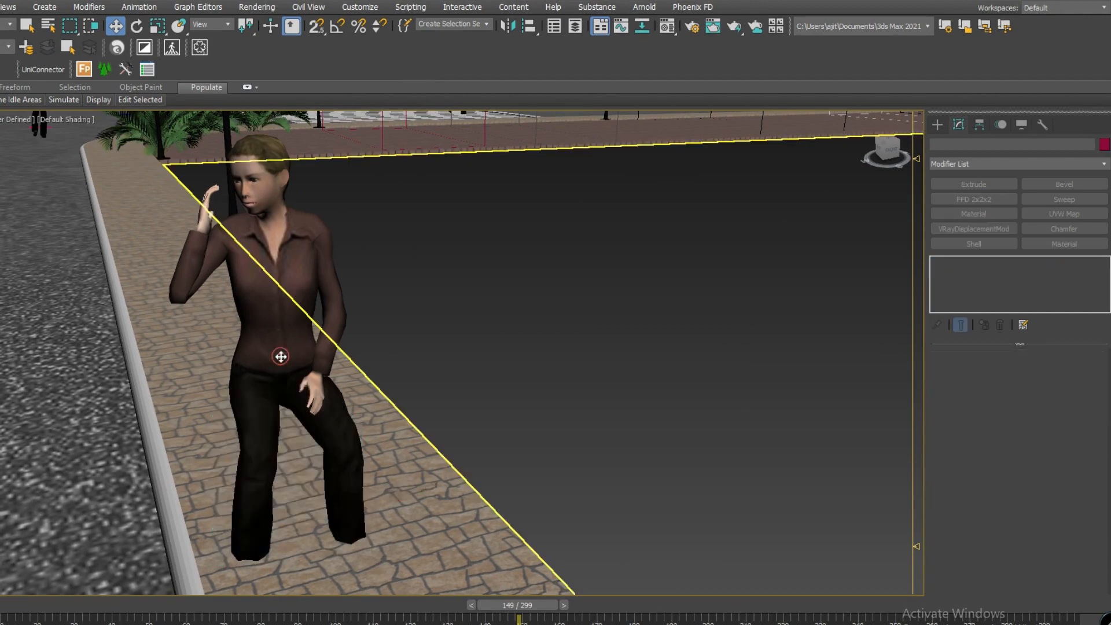
click(280, 356)
key(z)
alt+middle_drag(323, 460, 317, 364)
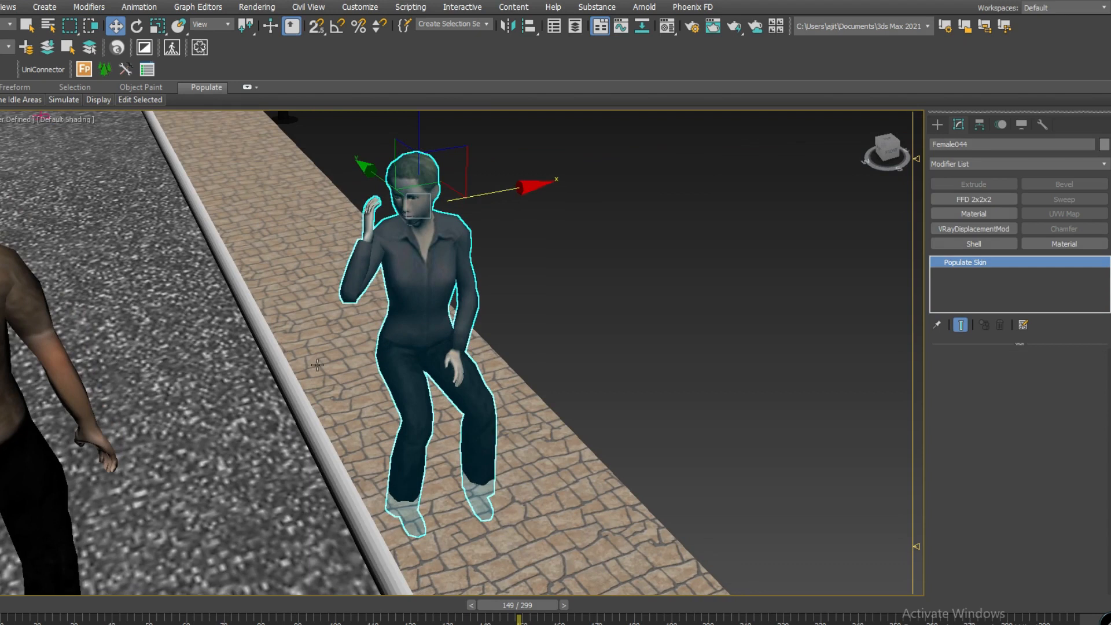
scroll(315, 333, down, 7)
drag(30, 606, 443, 599)
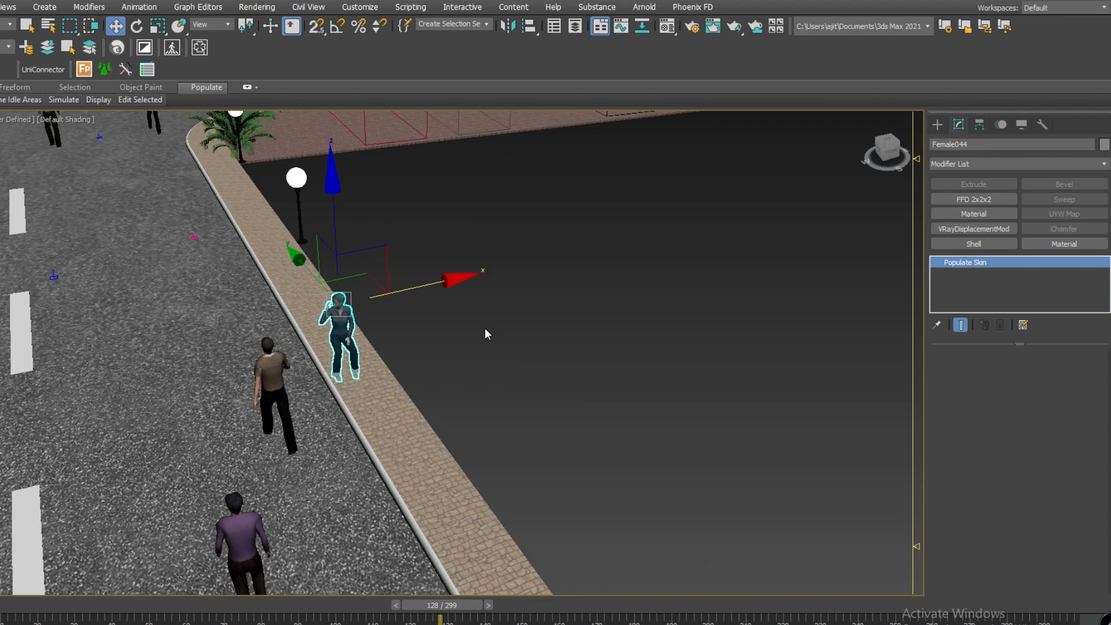
- Delete the seated woman from the sidewalk
click(13, 103)
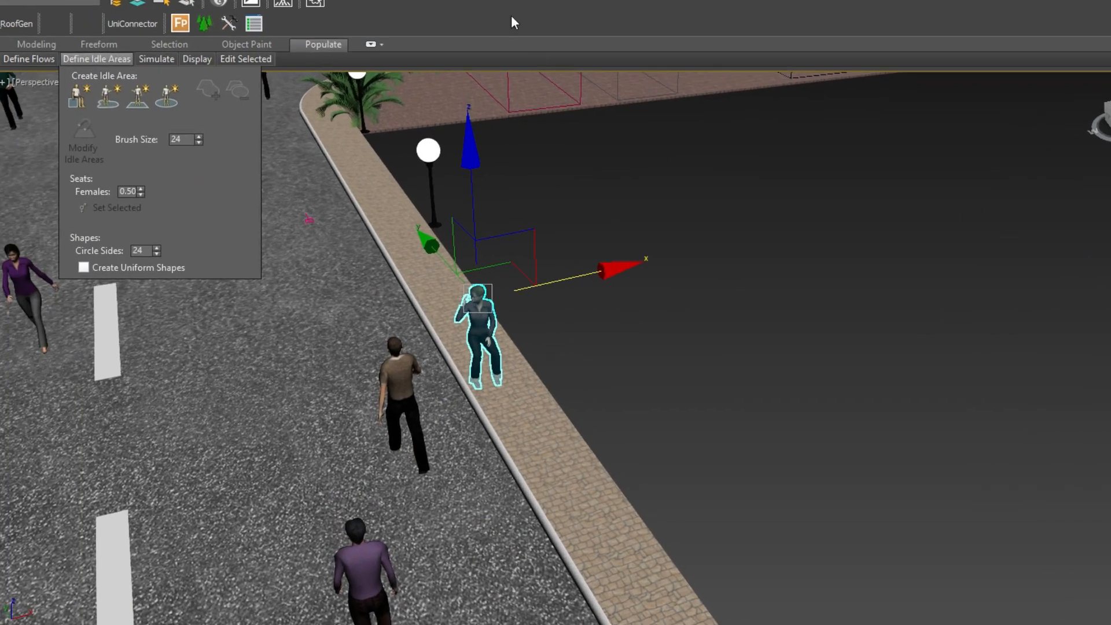
mouse_move(156, 58)
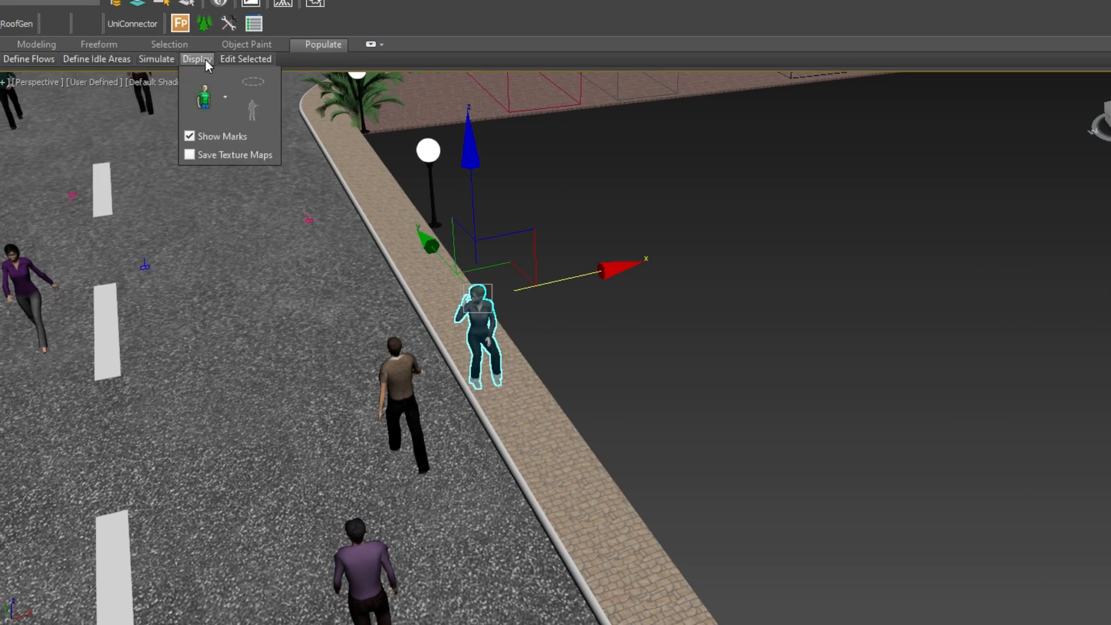
mouse_move(246, 61)
click(486, 96)
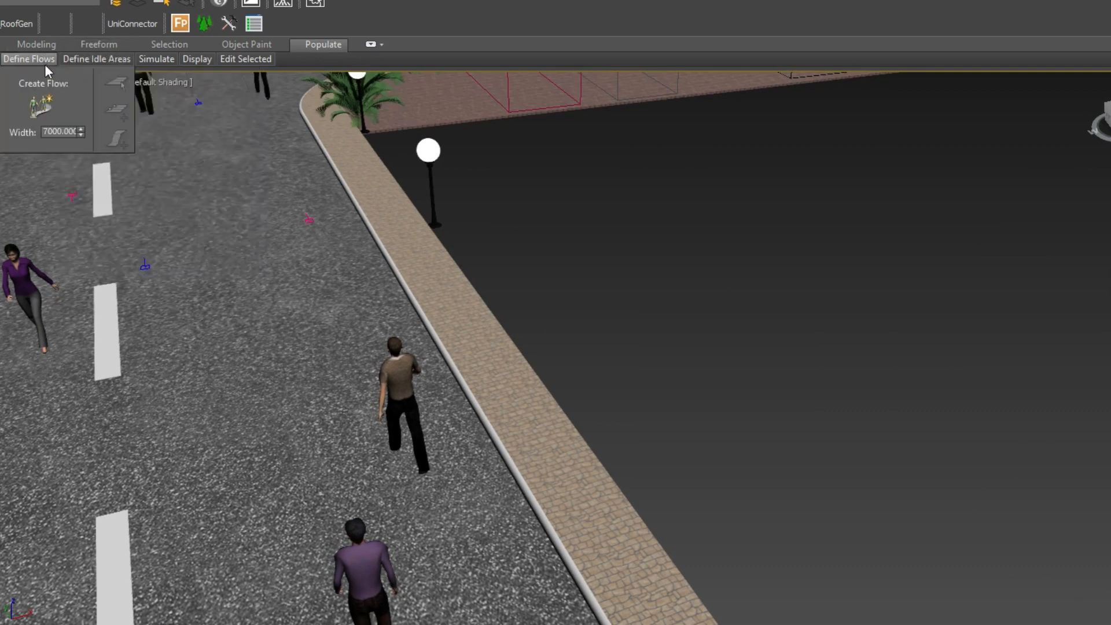
- Draw a freeform idle area, roughly round, on the empty ground beside the brick sidewalk
mouse_move(77, 60)
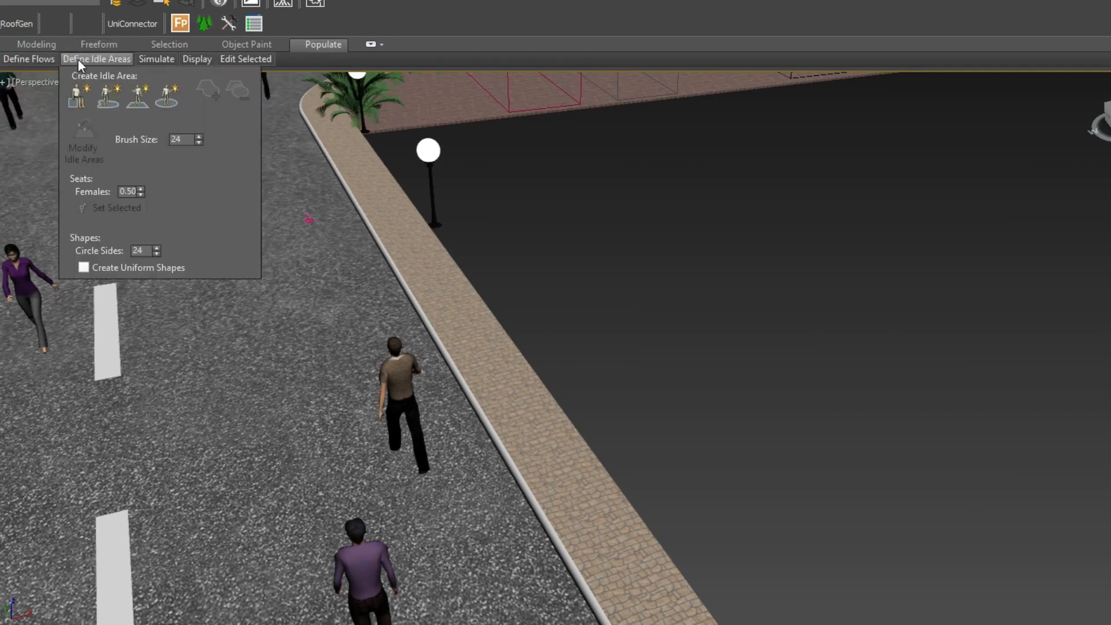
click(113, 95)
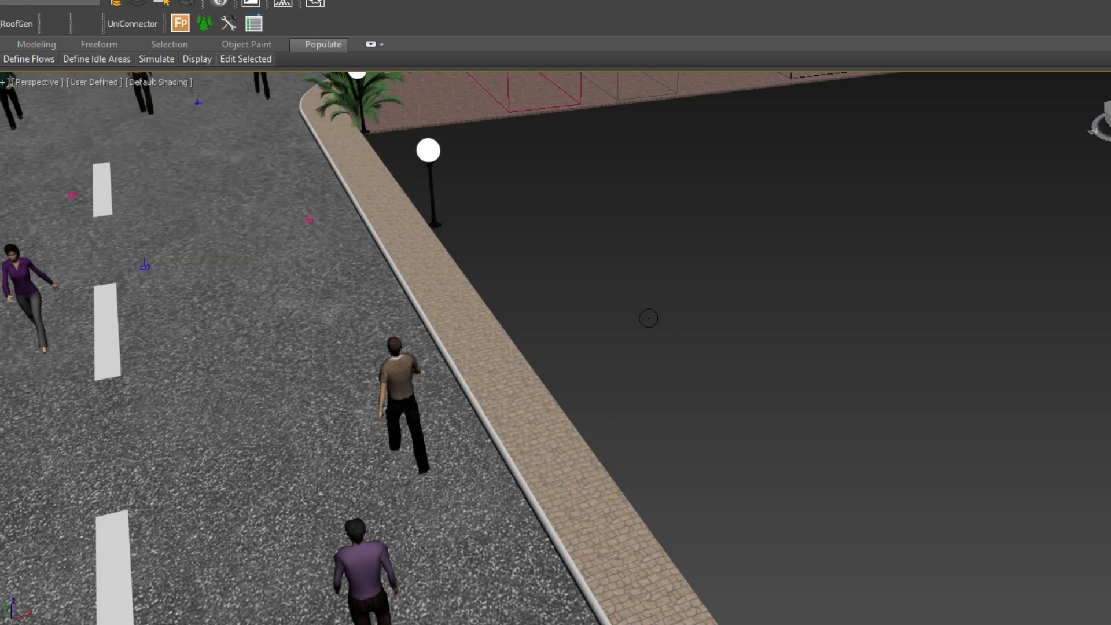
mouse_move(585, 343)
mouse_down()
mouse_move(558, 367)
mouse_move(603, 465)
mouse_move(737, 489)
mouse_move(826, 394)
mouse_move(776, 295)
mouse_move(636, 255)
mouse_move(559, 307)
mouse_move(562, 368)
mouse_up()
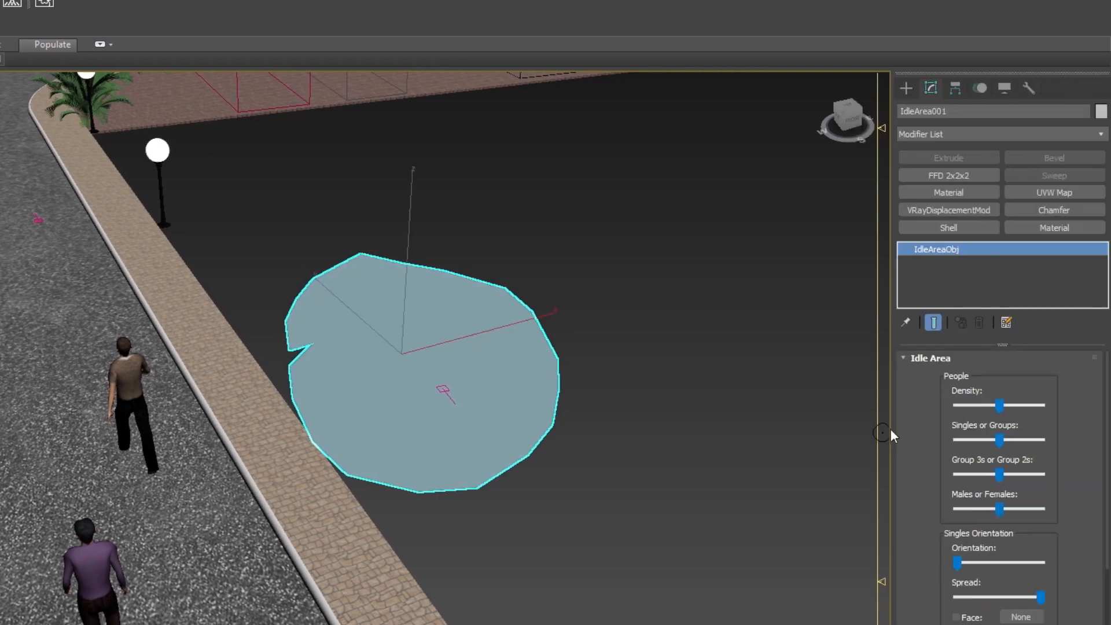
- Raise the idle area's density to maximum and adjust its Singles Orientation settings for orientation and spread
drag(913, 418, 913, 411)
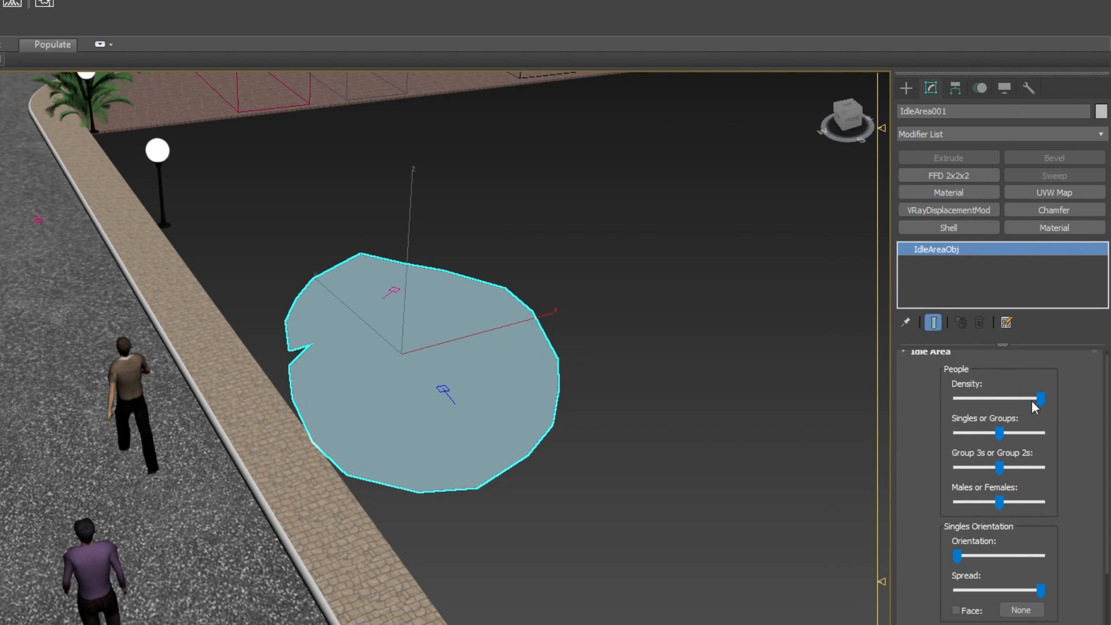
drag(937, 485, 939, 429)
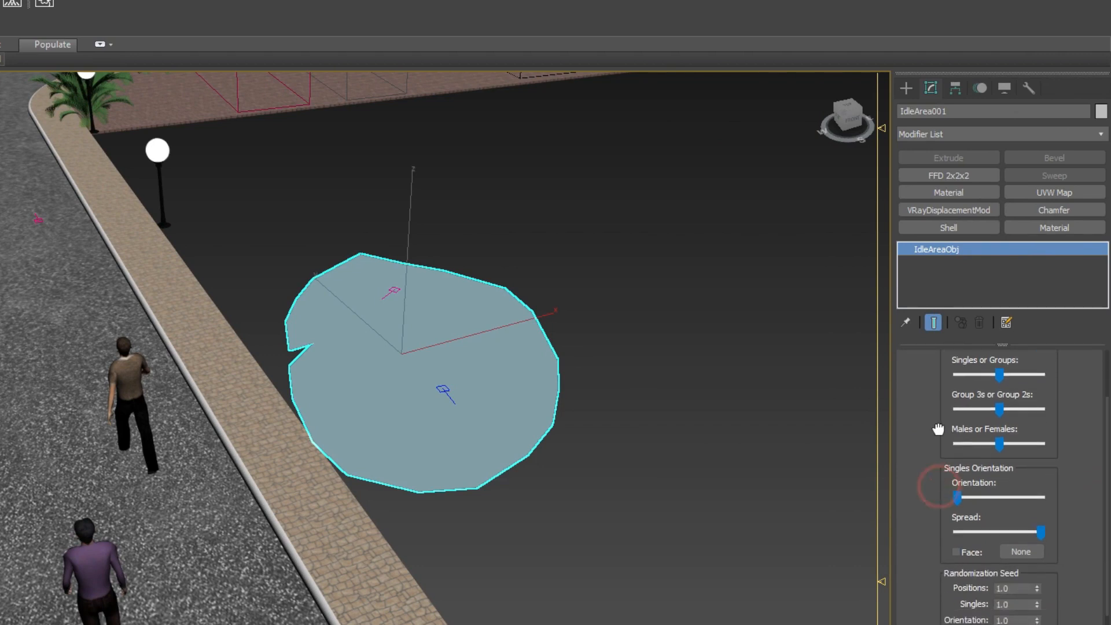
drag(985, 497, 1016, 497)
click(976, 496)
click(993, 530)
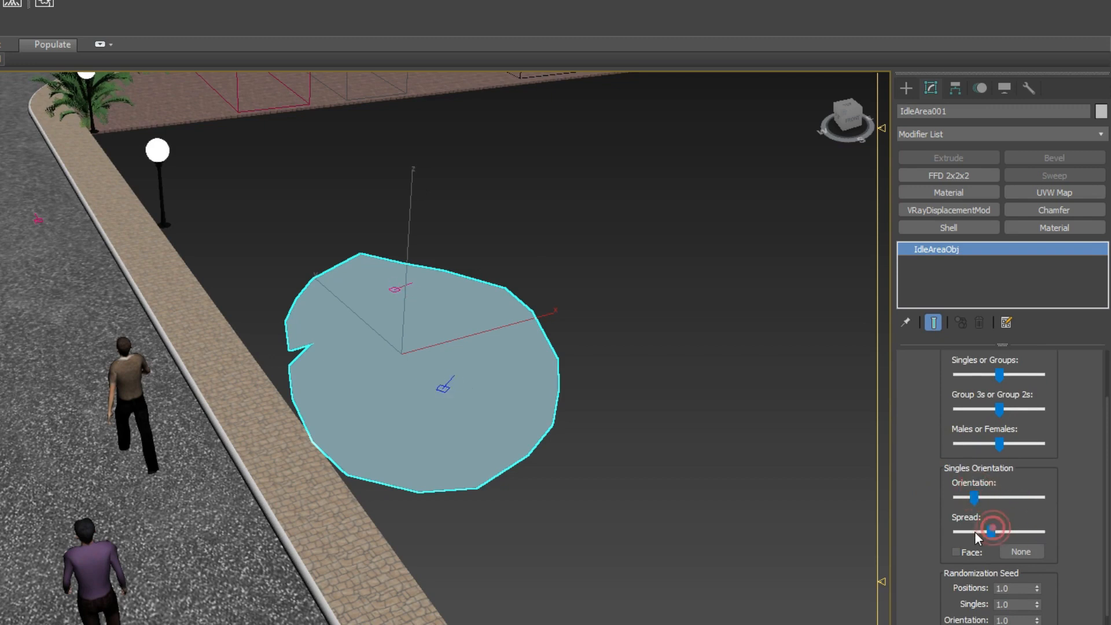
drag(936, 516, 926, 504)
click(1031, 516)
click(1014, 515)
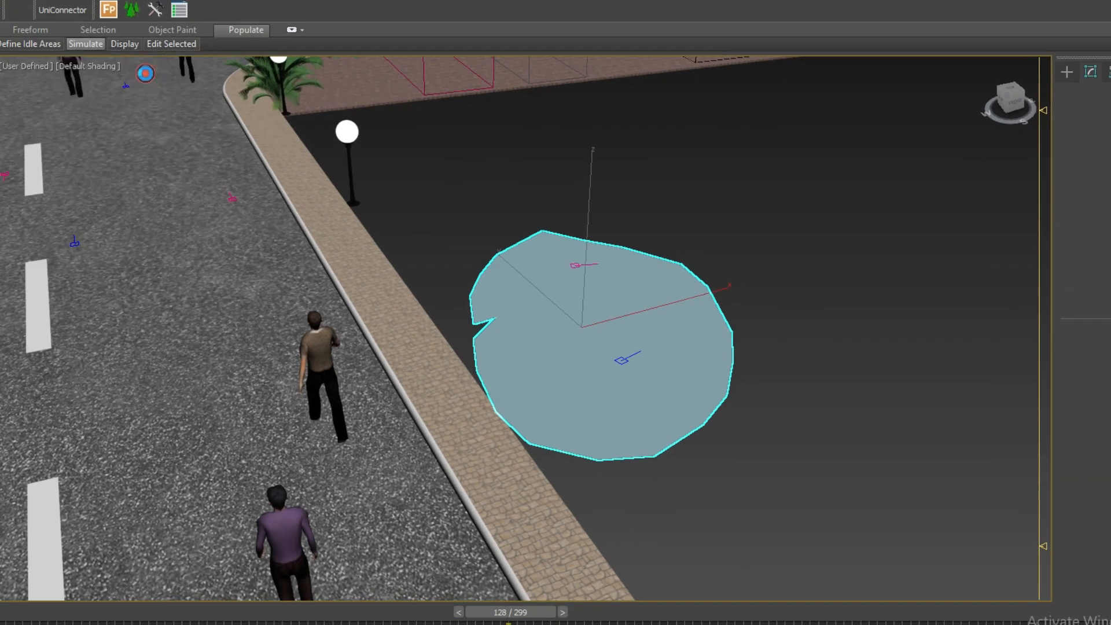
- Simulate the crowd to place standing people in the new idle area
click(596, 355)
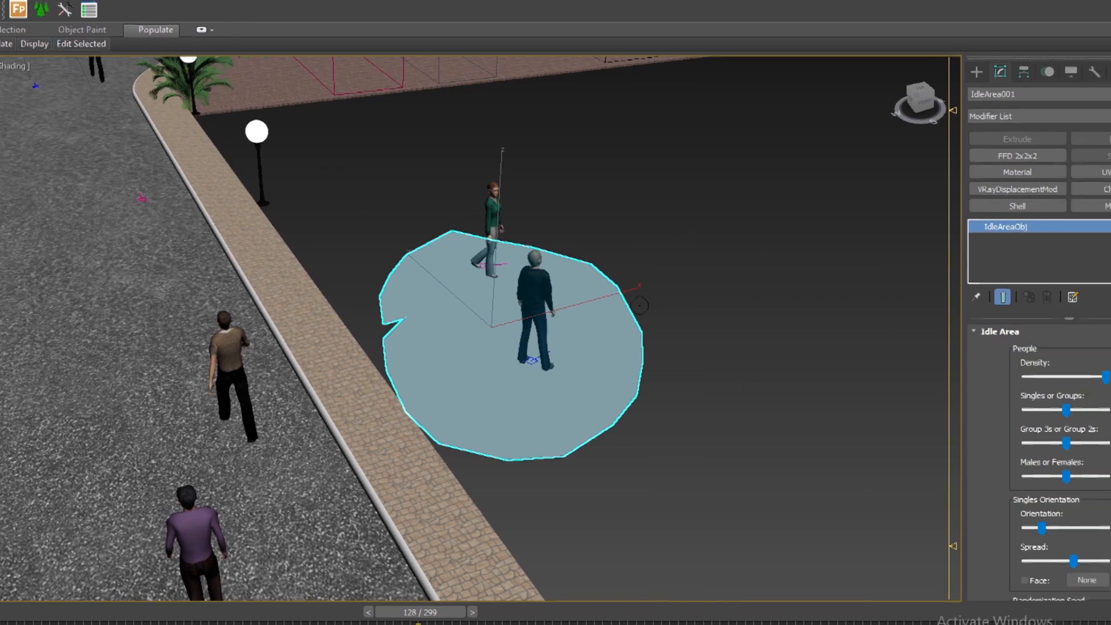
key(w)
alt+middle_drag(589, 408, 560, 411)
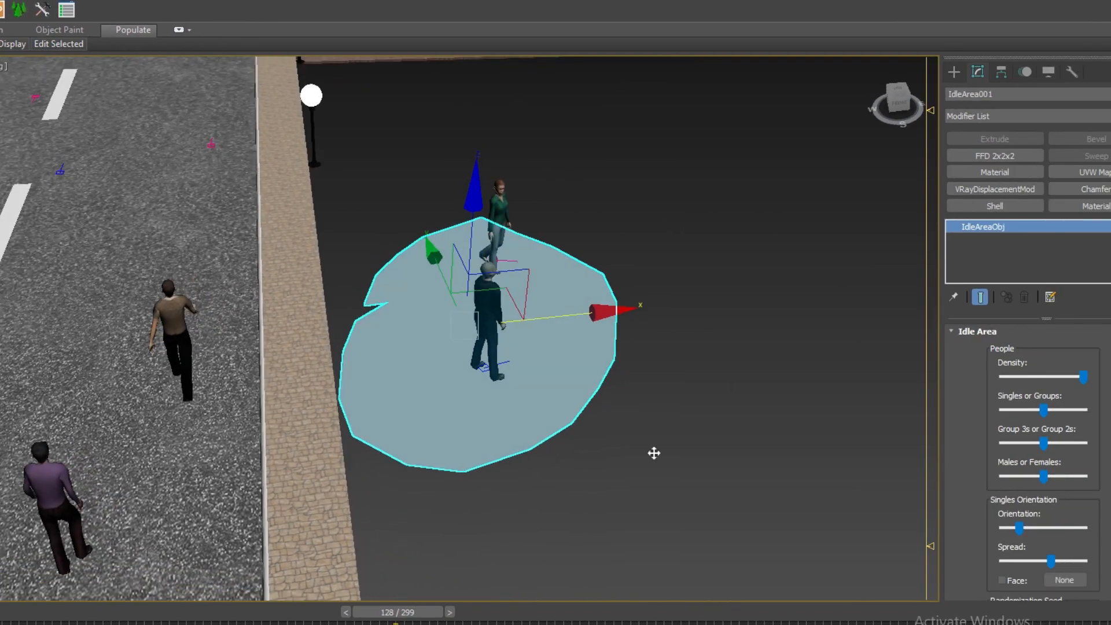
- Try a different Positions randomization seed for the idle area in wireframe display and reset it to 1
scroll(984, 422, down, 3)
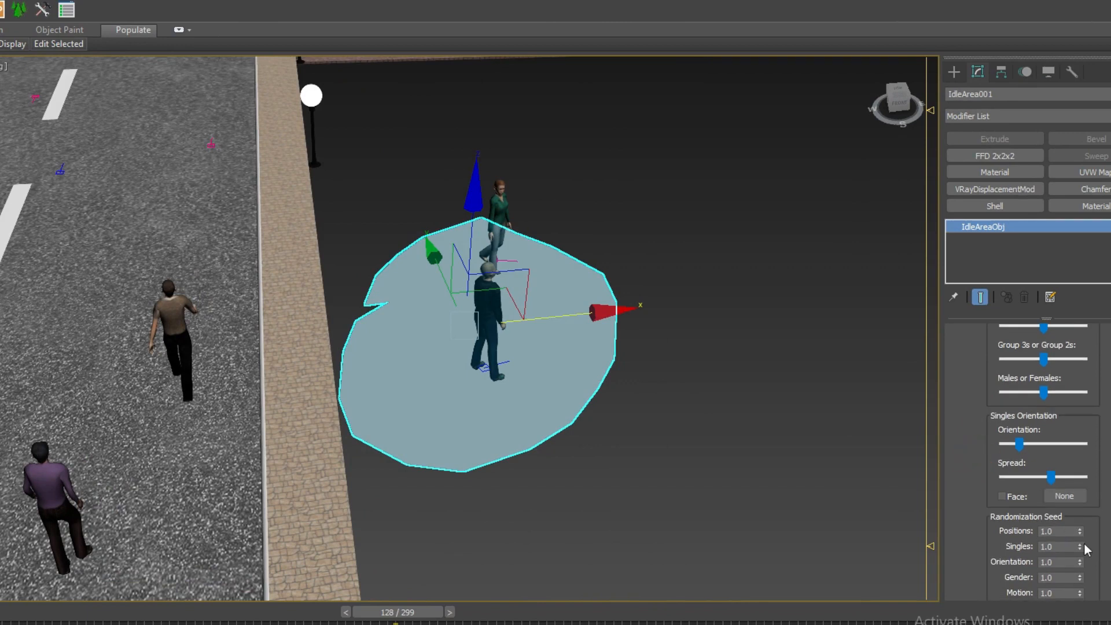
drag(1079, 522, 1082, 470)
key(F3)
right_click(565, 361)
click(734, 439)
drag(1080, 533, 1028, 534)
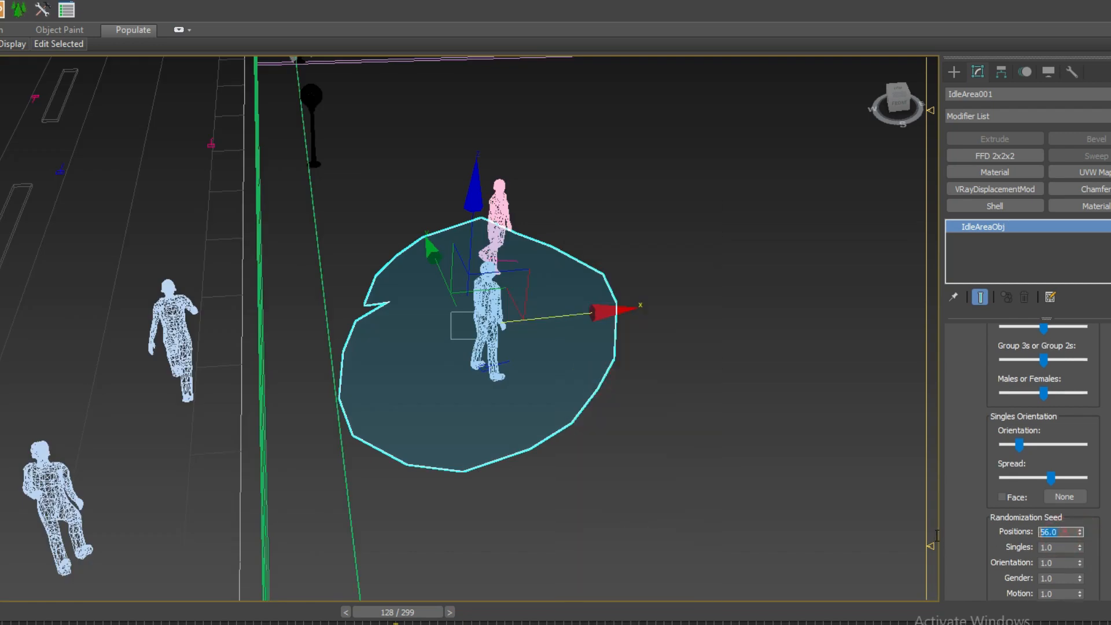
text(1)
key(Return)
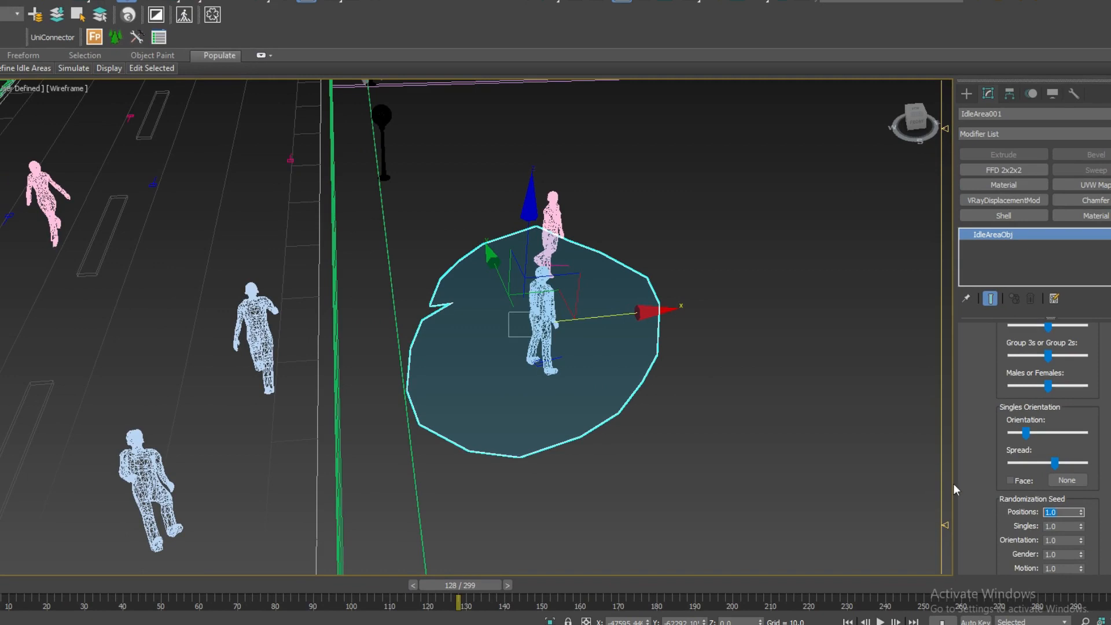
- Set the idle area's singles orientation slightly past the middle and rerun the simulation in shaded display
scroll(973, 484, up, 5)
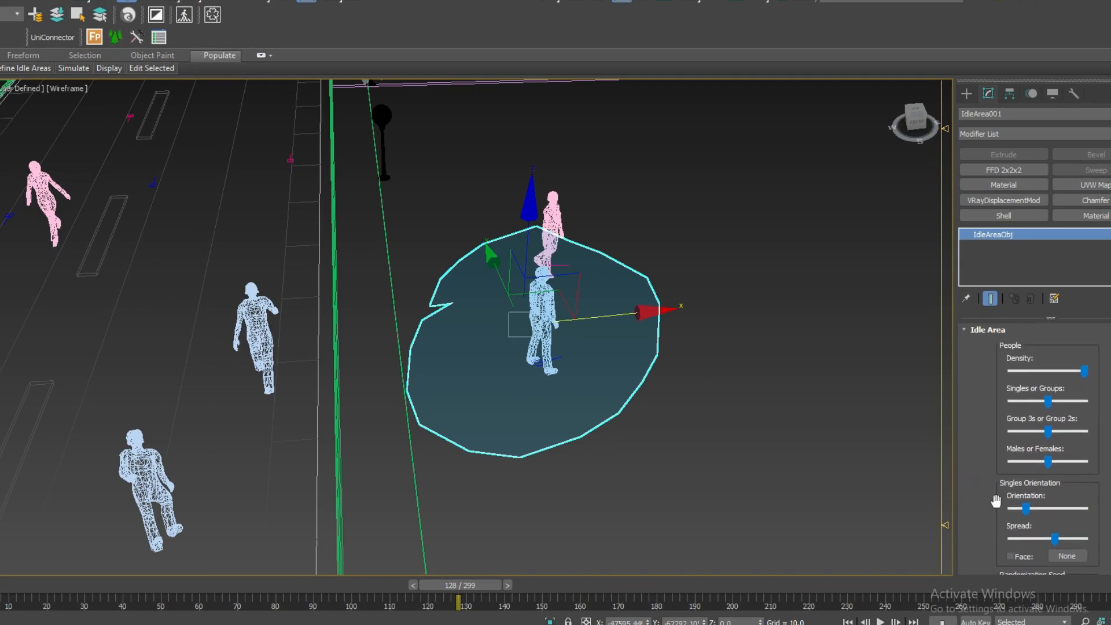
drag(974, 446, 970, 423)
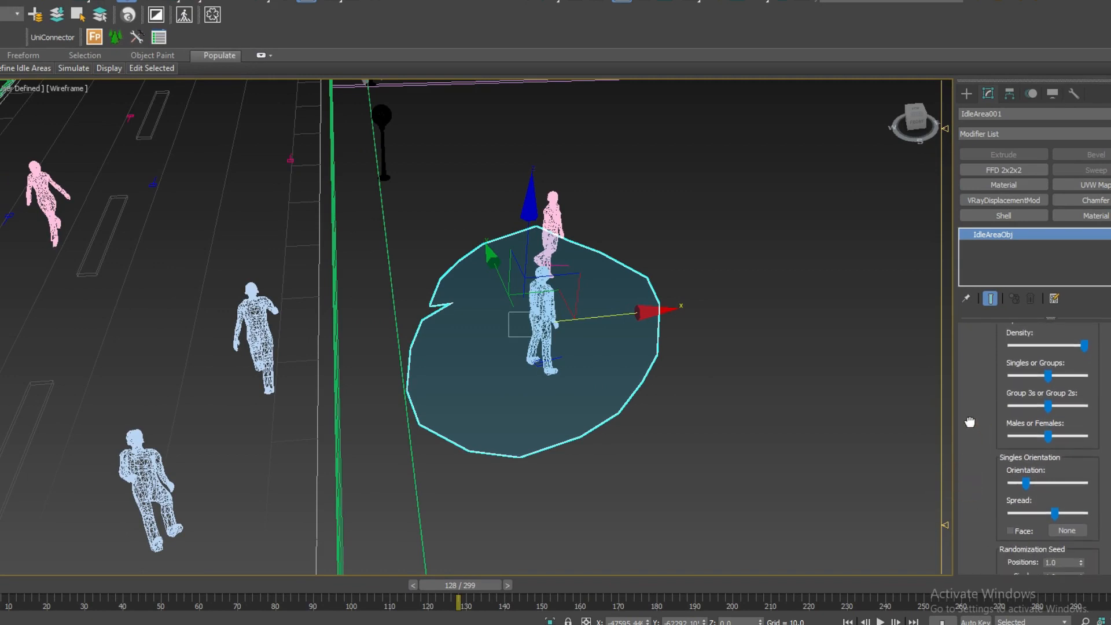
click(1053, 484)
mouse_move(74, 68)
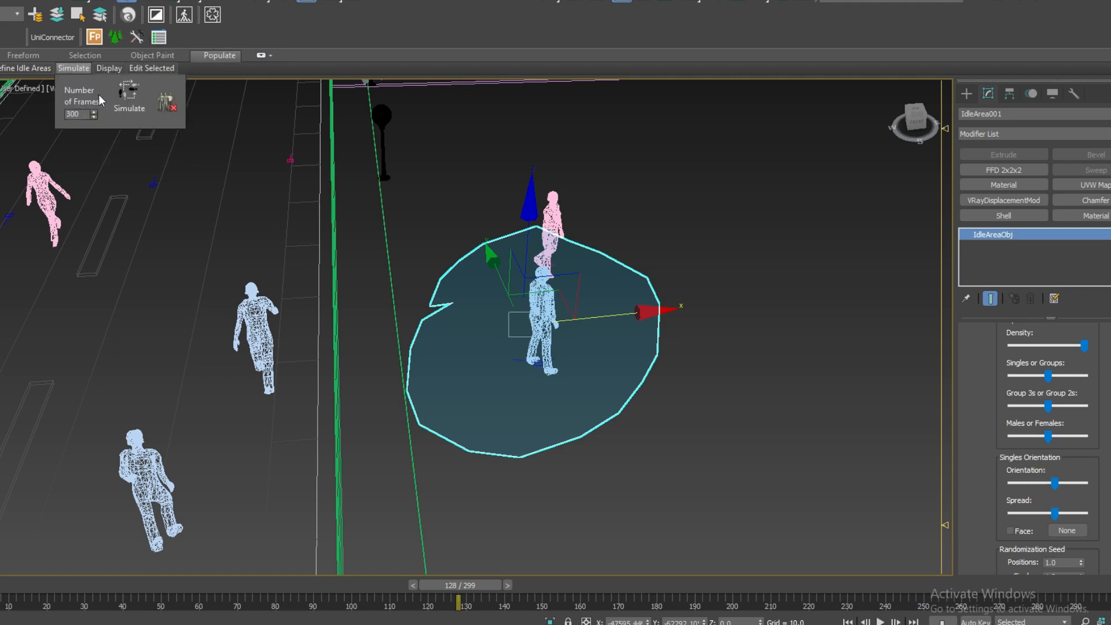
click(130, 94)
key(F3)
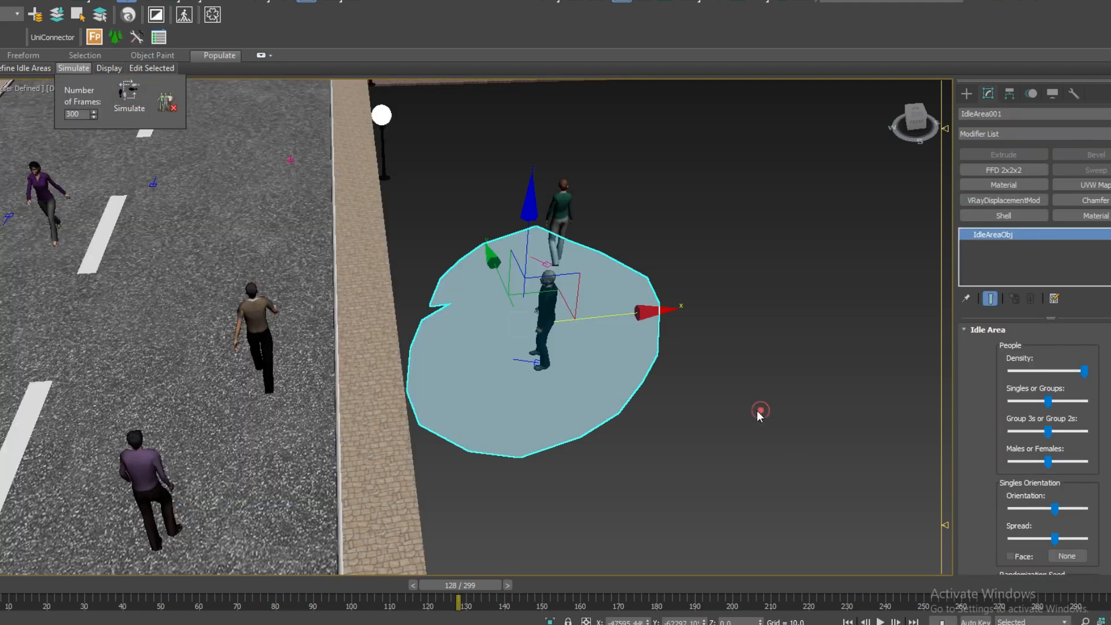
click(758, 413)
middle_drag(584, 397, 620, 396)
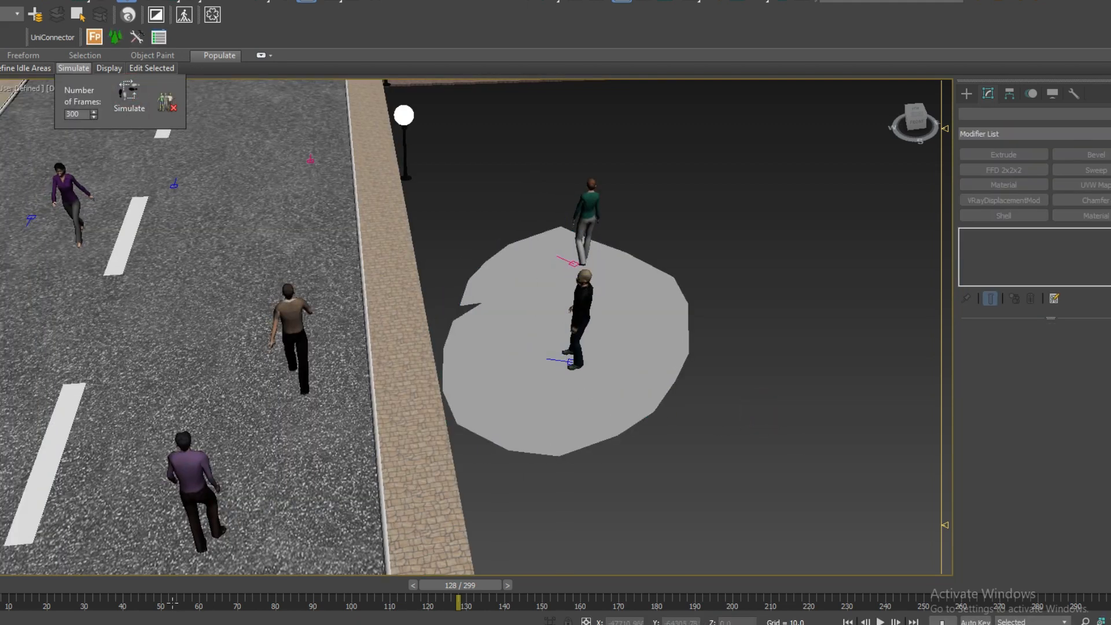
- Draw a rectangular idle area overlapping the brick pavement at the street corner near the crosswalk
drag(169, 591, 416, 605)
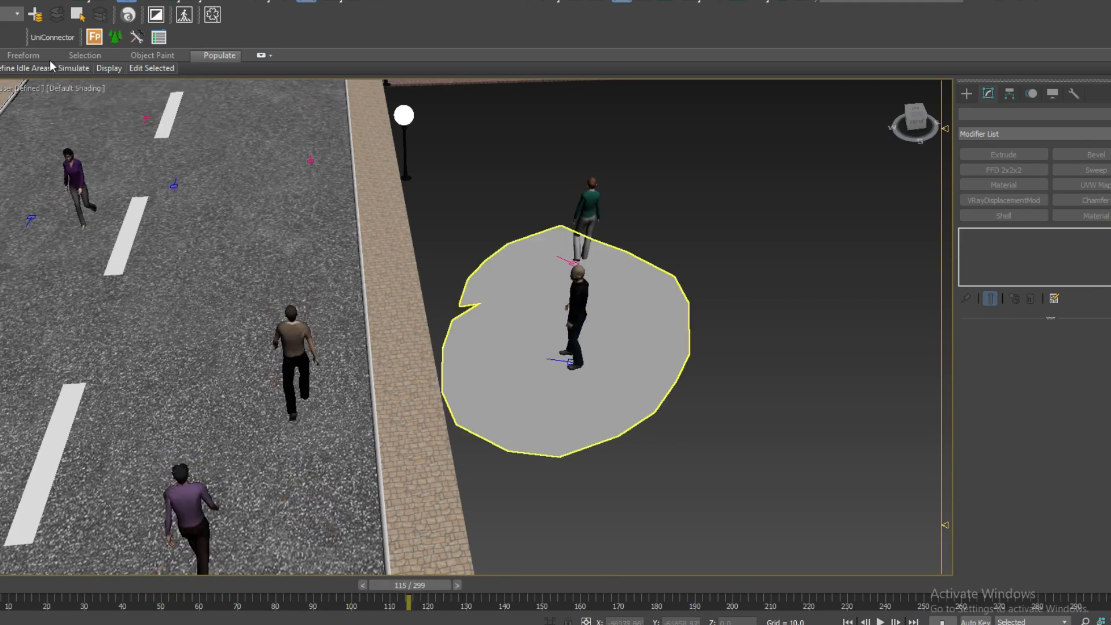
click(11, 70)
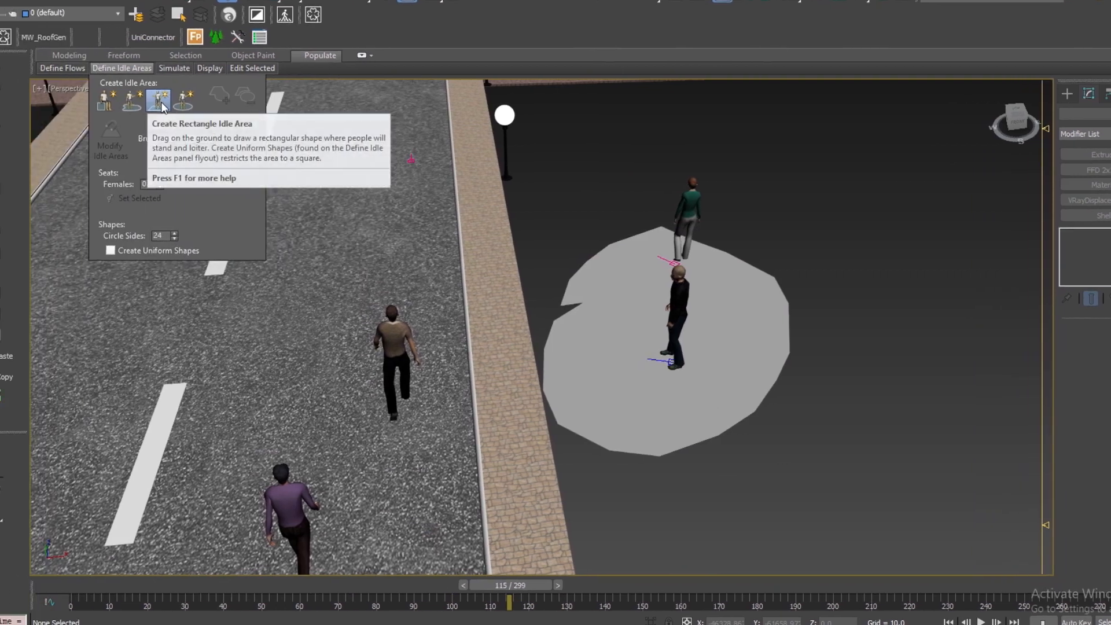
click(56, 103)
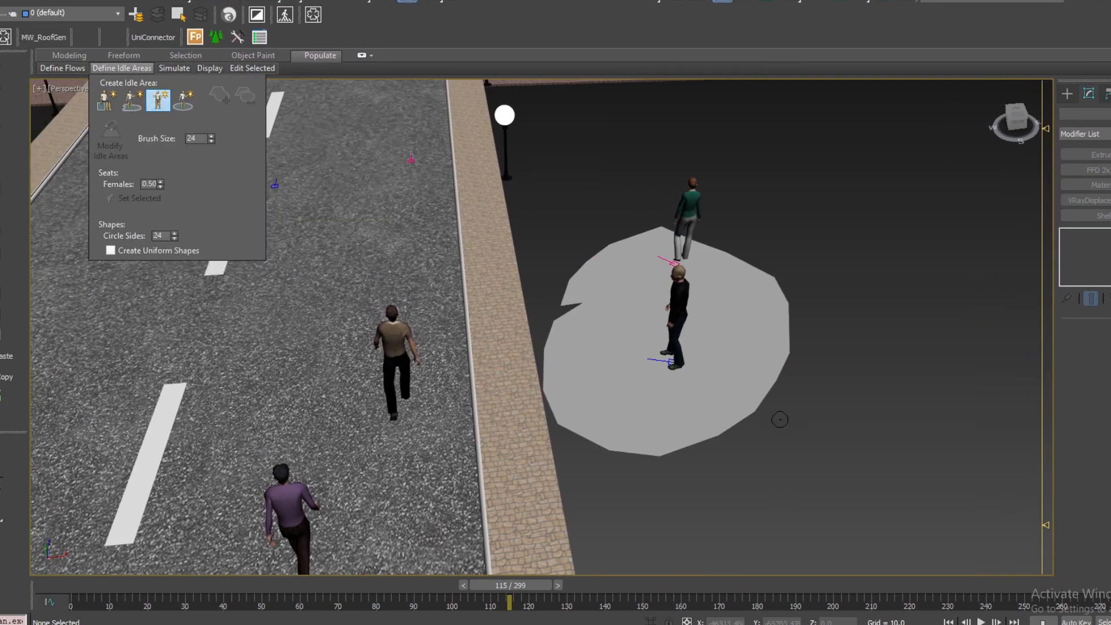
scroll(770, 420, down, 10)
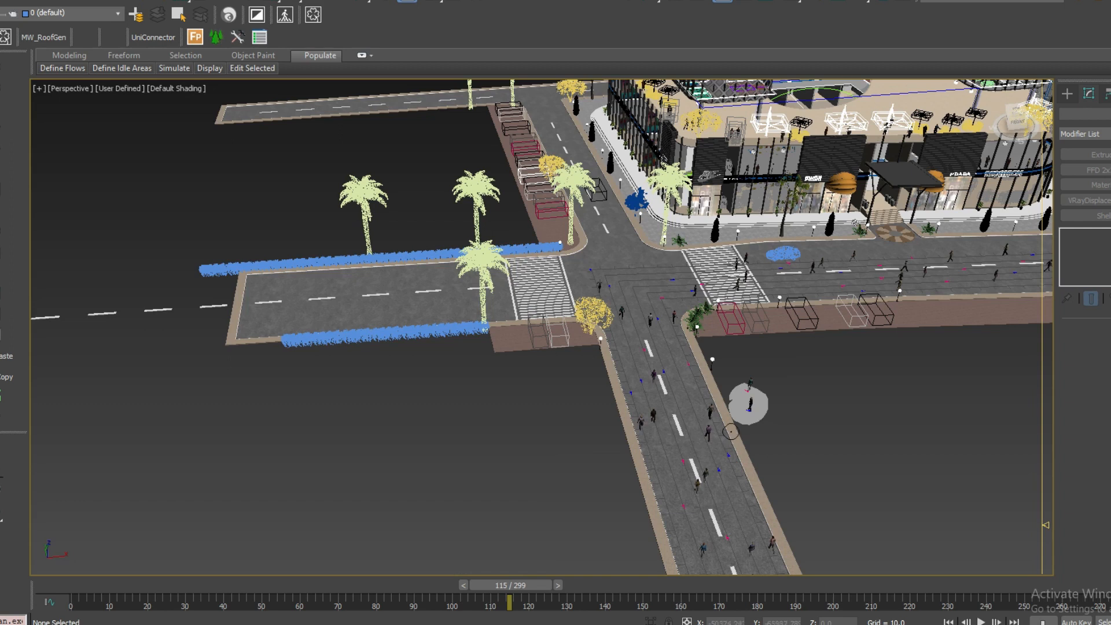
scroll(613, 328, up, 3)
scroll(594, 303, up, 2)
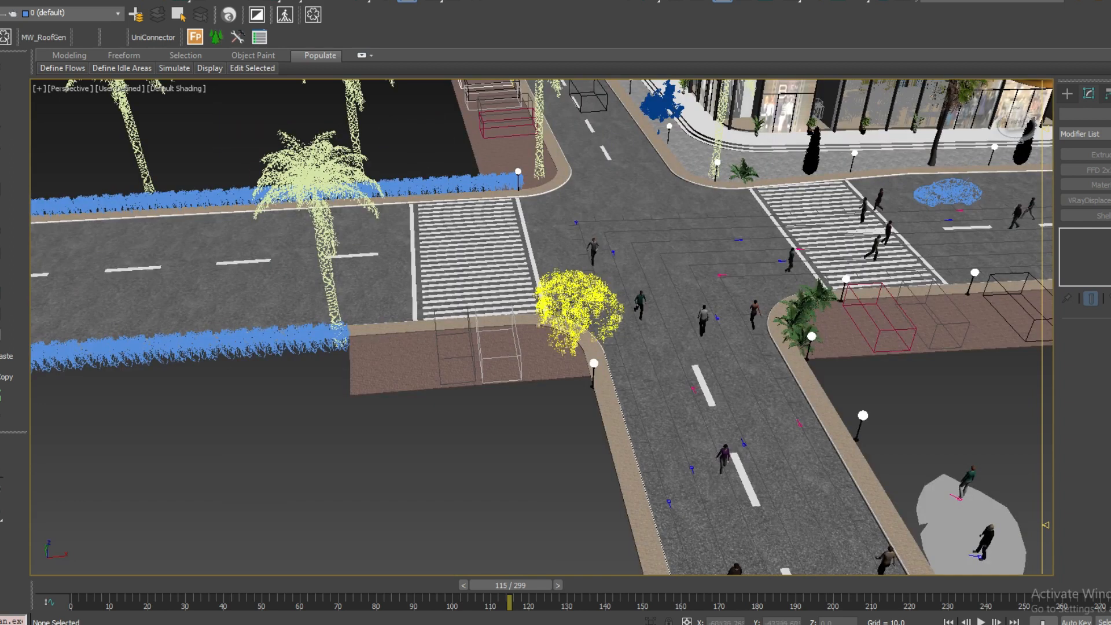
drag(395, 362, 527, 455)
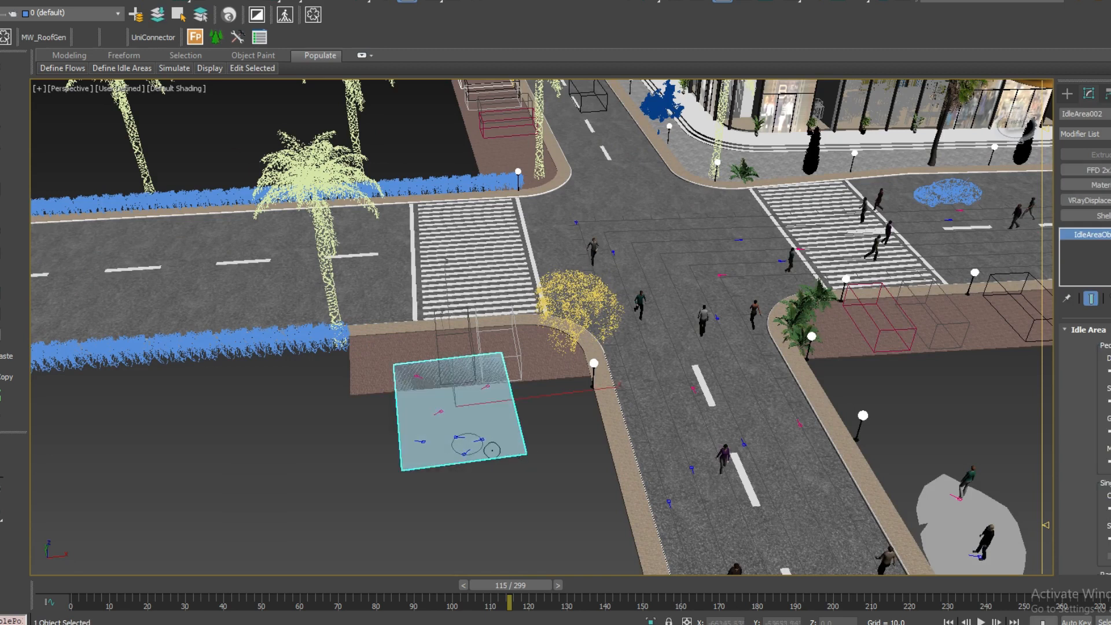
right_click(492, 451)
- Simulate the crowd to fill the rectangular idle area with standing people and play the animation
mouse_move(183, 71)
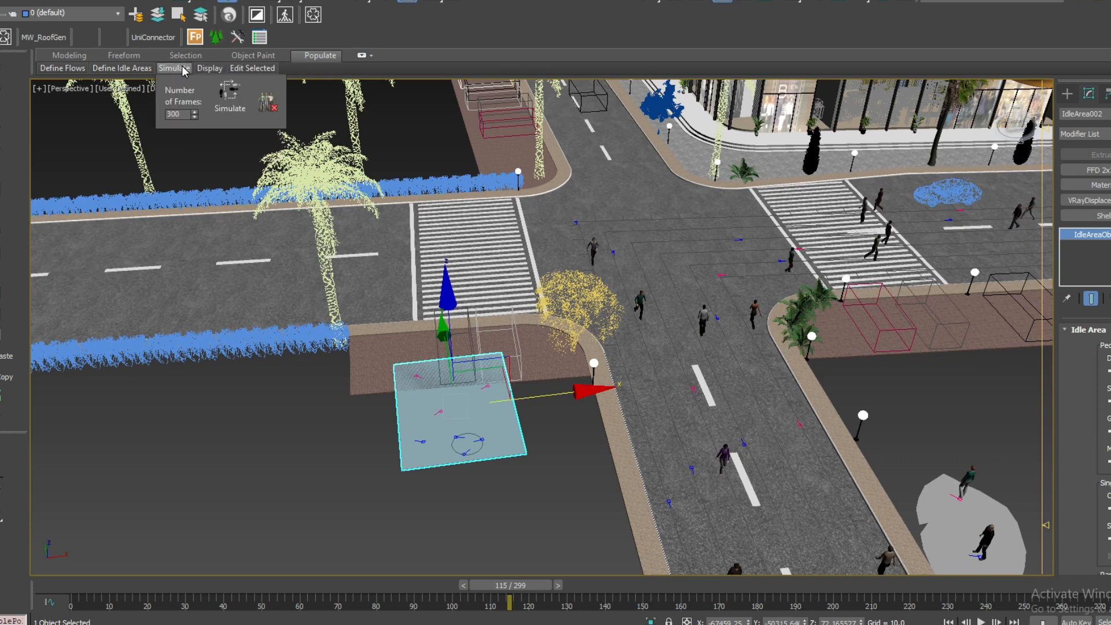
click(228, 92)
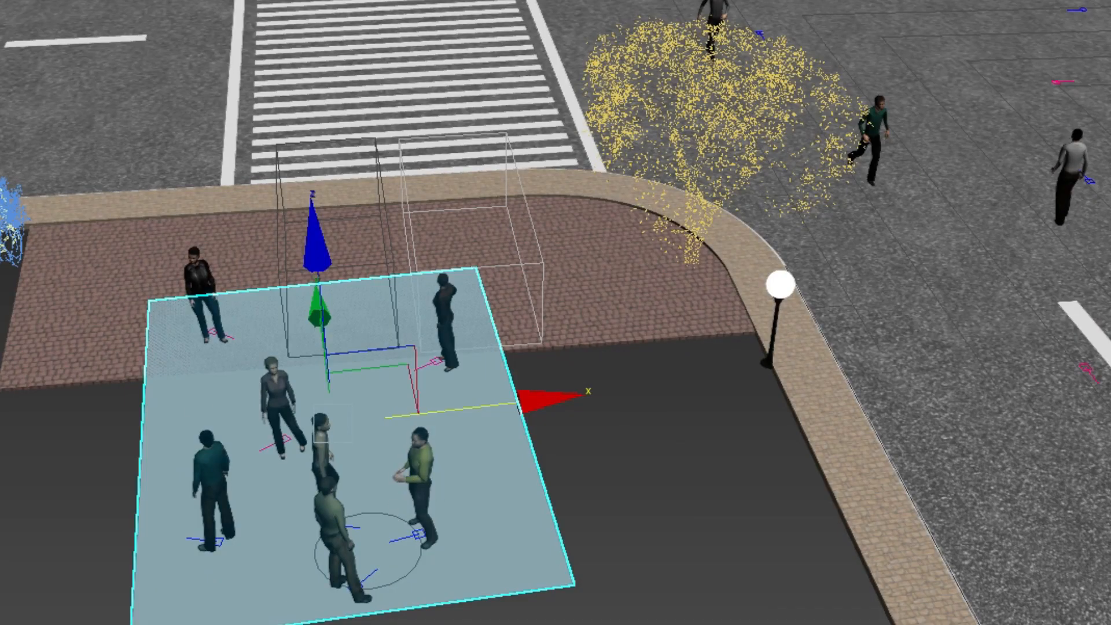
key(slash)
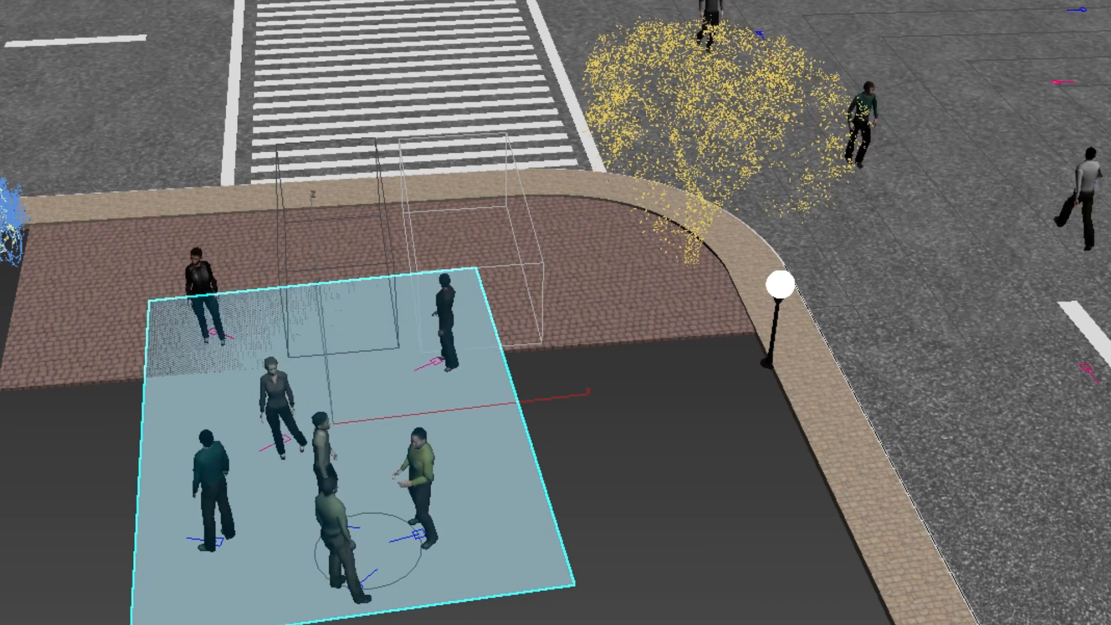
key(slash)
- Draw a circular idle area beside the rectangular one and simulate the crowd to place people in it
click(126, 50)
click(199, 84)
drag(115, 431, 265, 556)
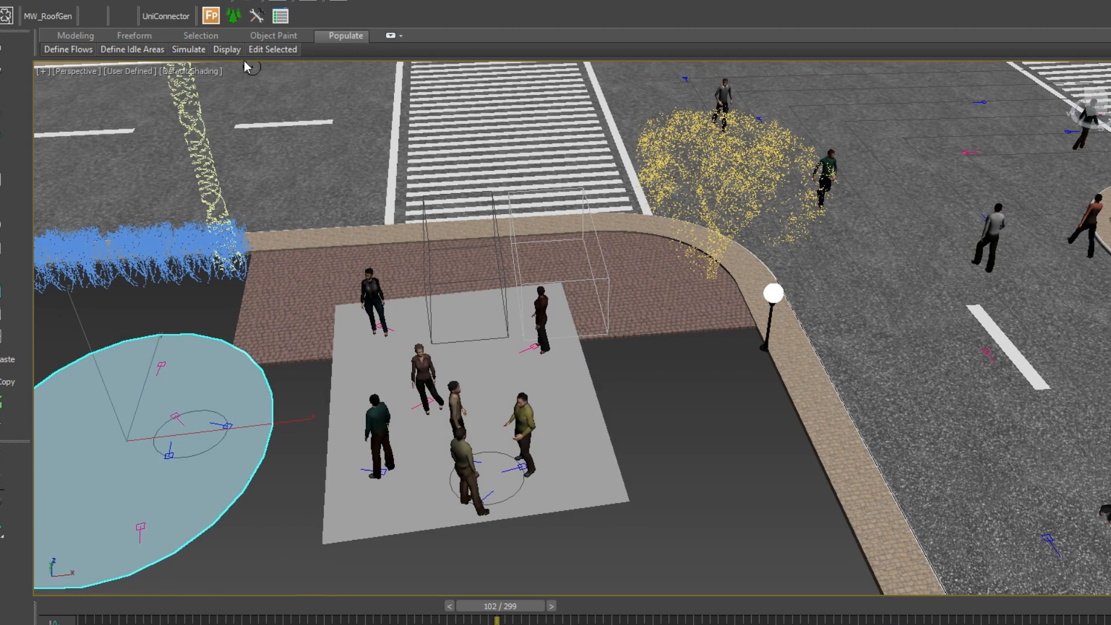
click(189, 49)
click(249, 86)
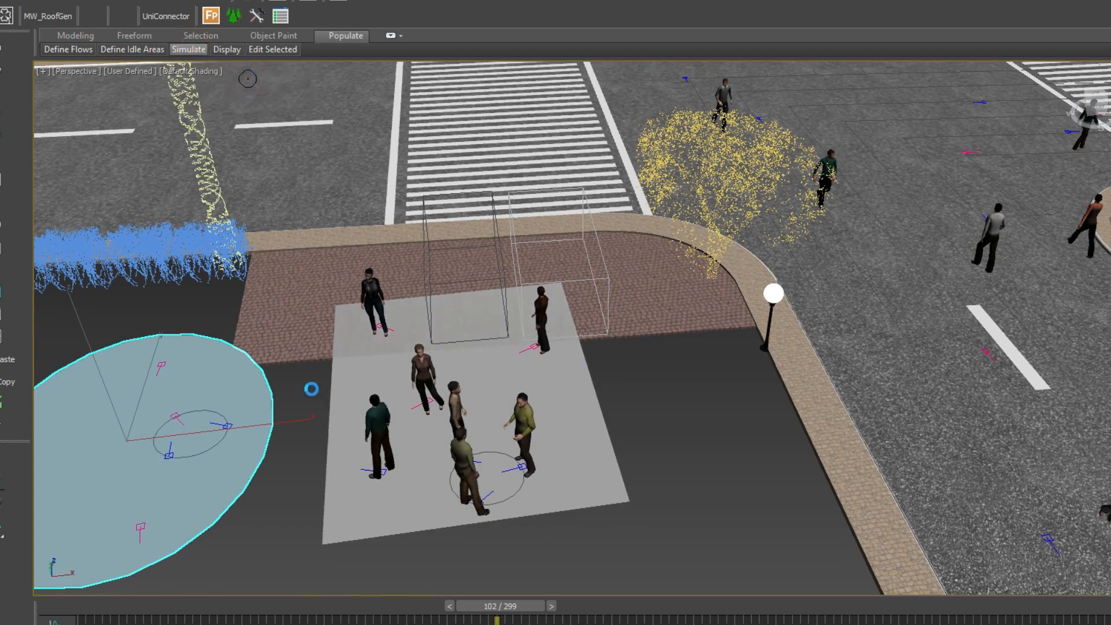
middle_drag(241, 485, 373, 486)
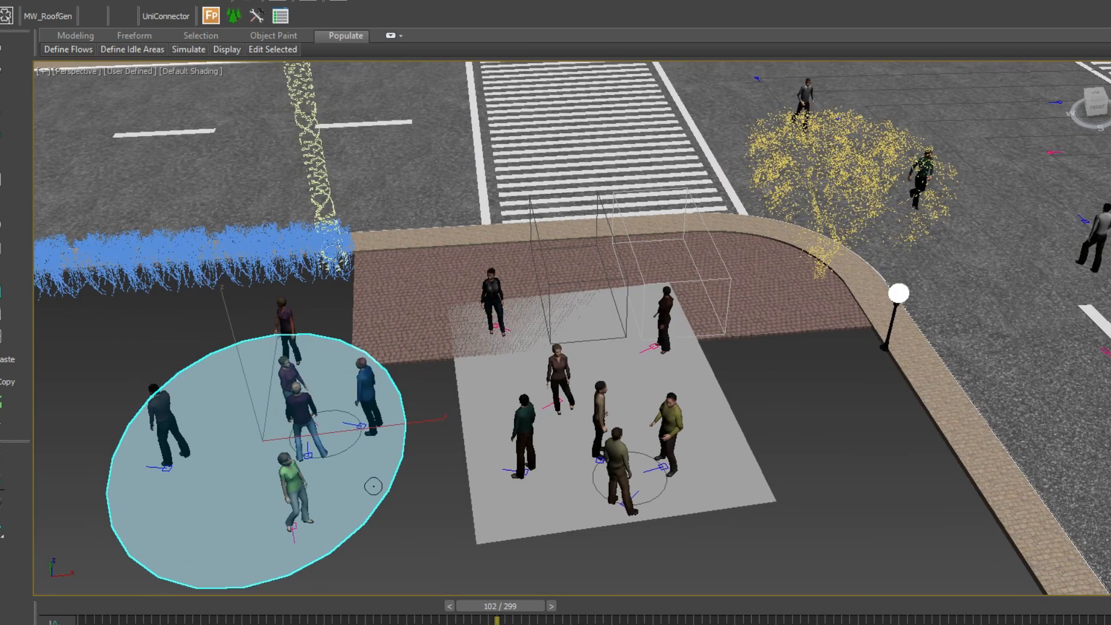
drag(533, 611, 732, 607)
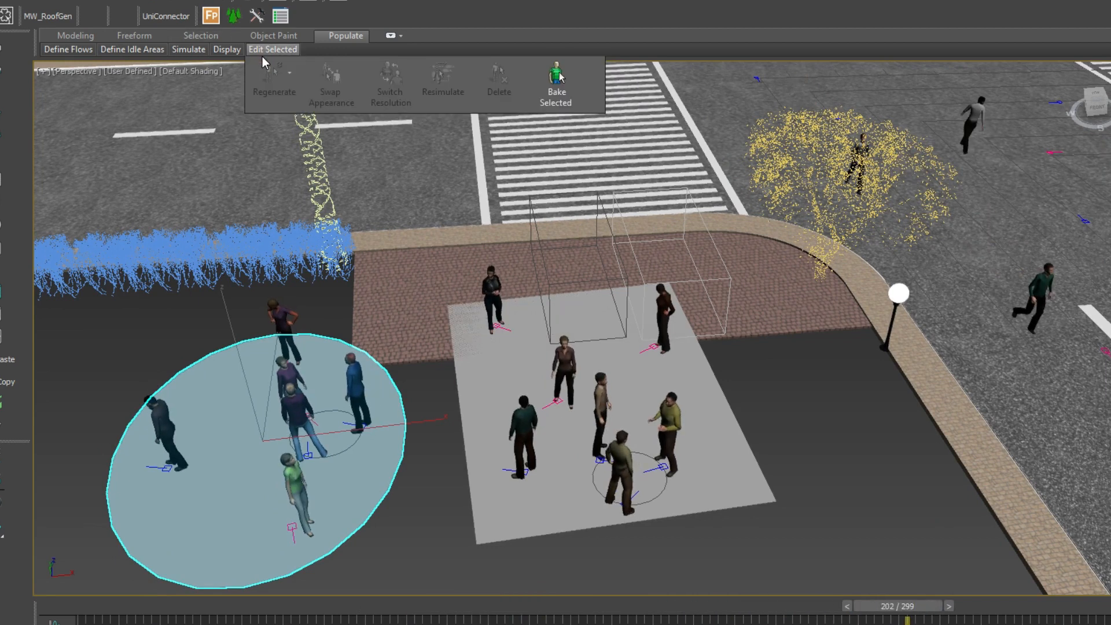
- Switch the viewport to the VRayCam001 camera with safe frames shown and move the animation to frame 60
right_click(806, 387)
key(c)
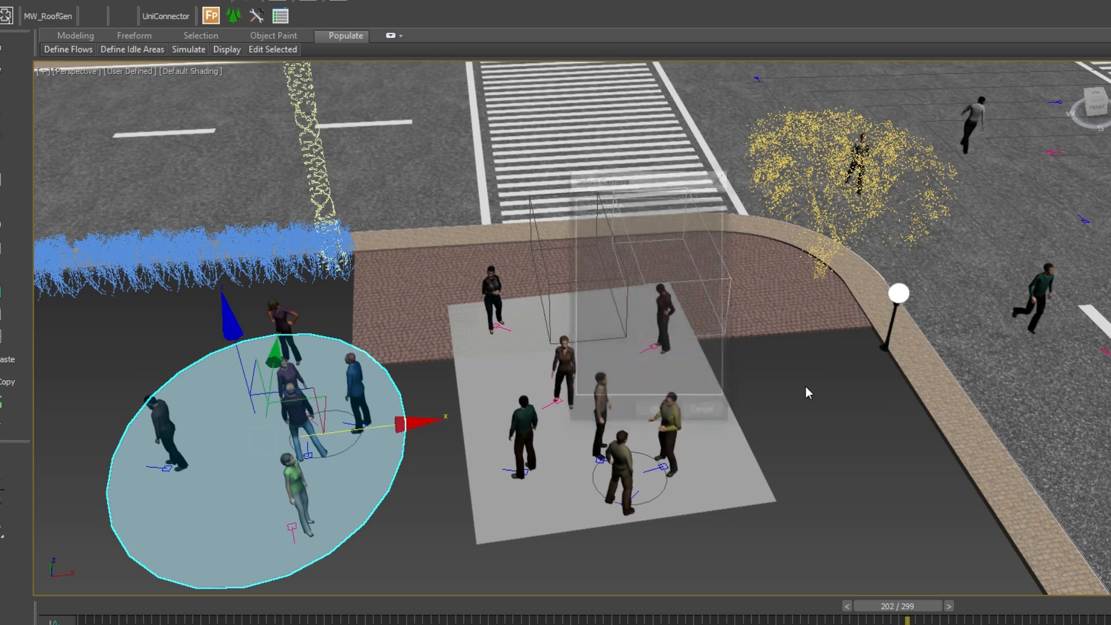
double_click(594, 202)
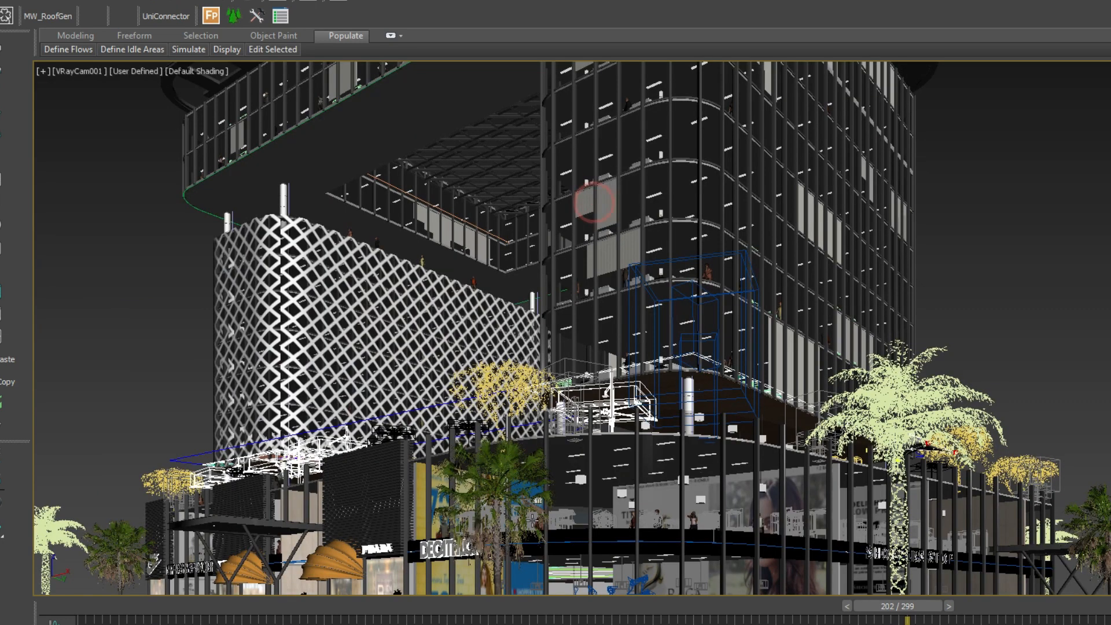
key(shift+f)
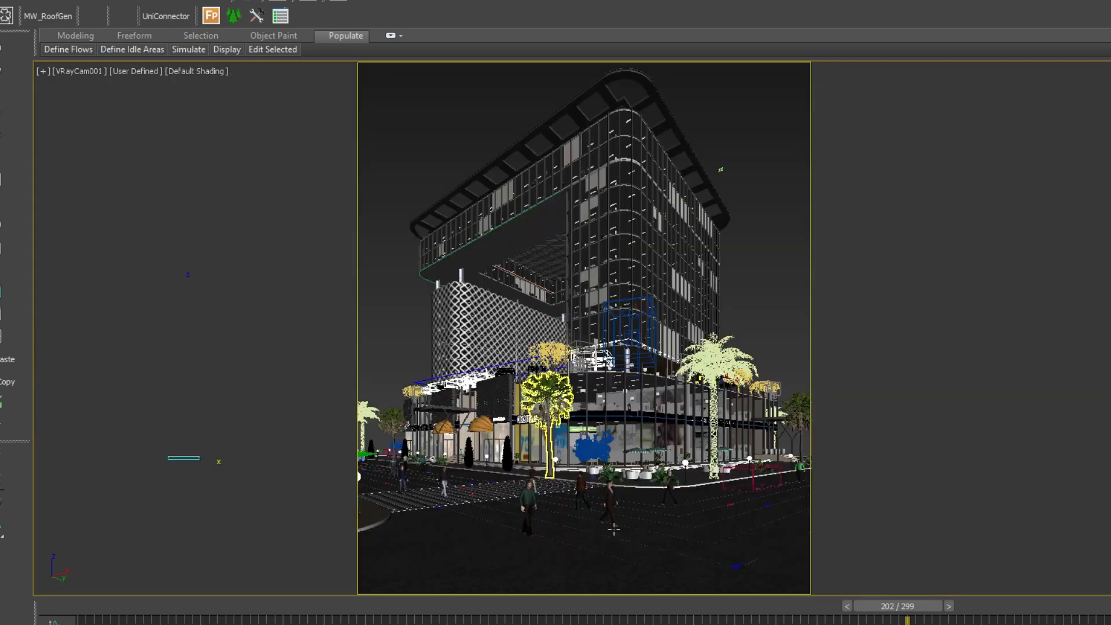
mouse_move(350, 607)
mouse_down()
mouse_move(631, 618)
mouse_move(762, 608)
mouse_move(334, 606)
mouse_up()
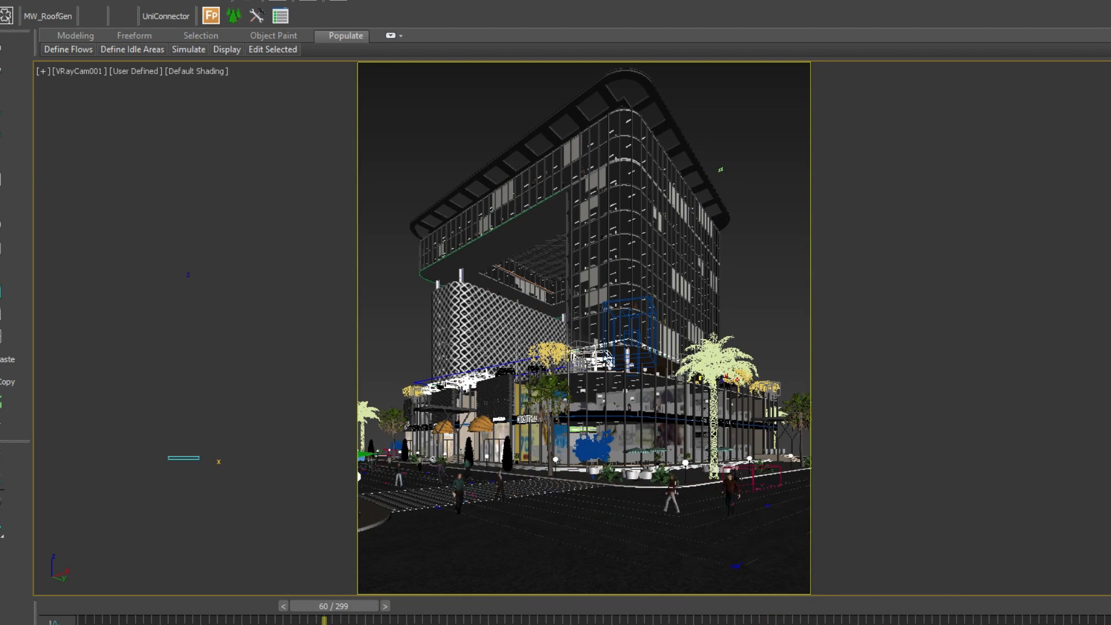
right_click(675, 490)
click(693, 423)
click(672, 503)
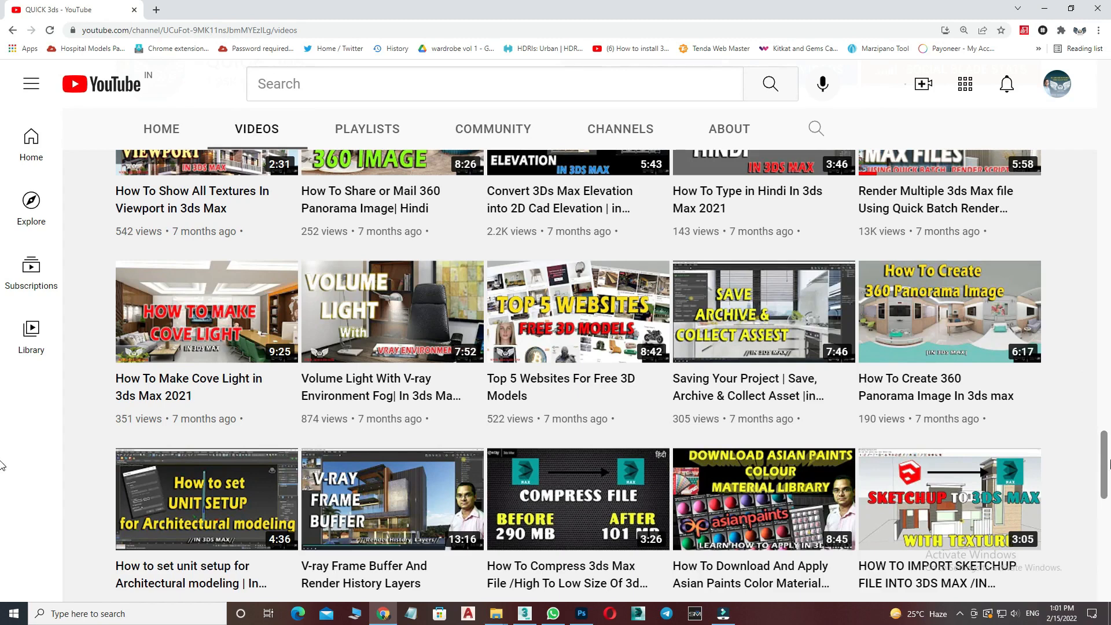
scroll(1106, 531, up, 4)
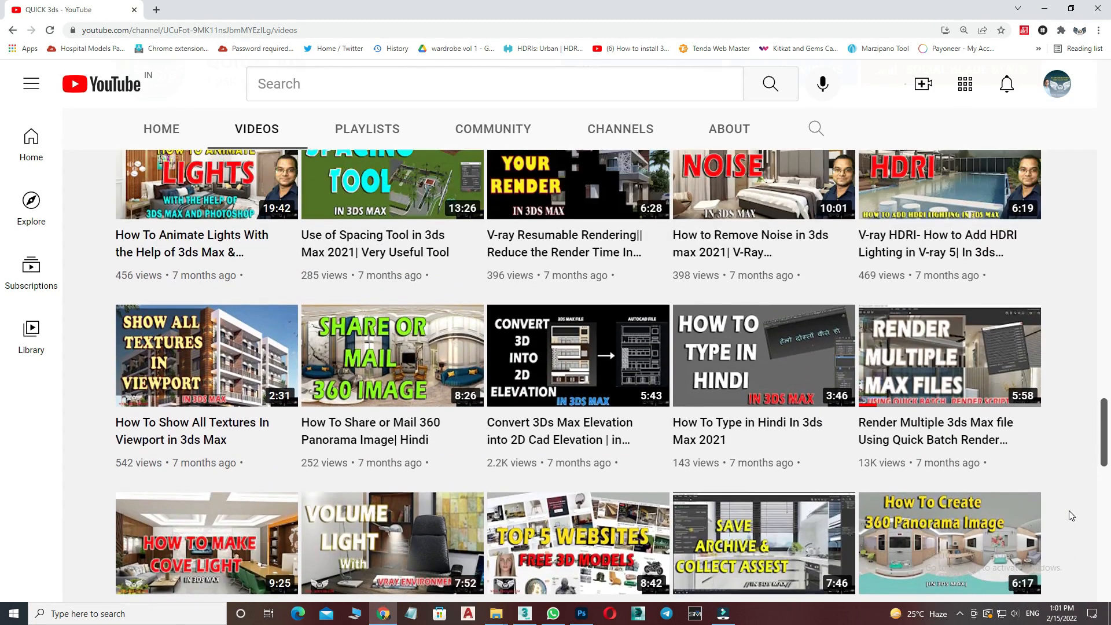
scroll(1072, 515, up, 5)
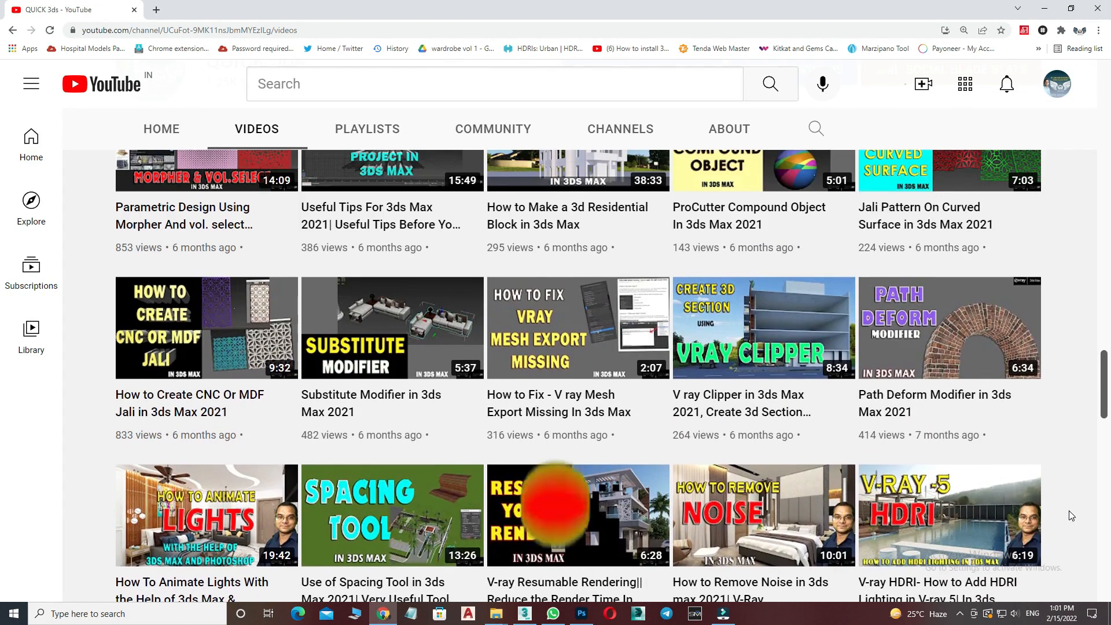